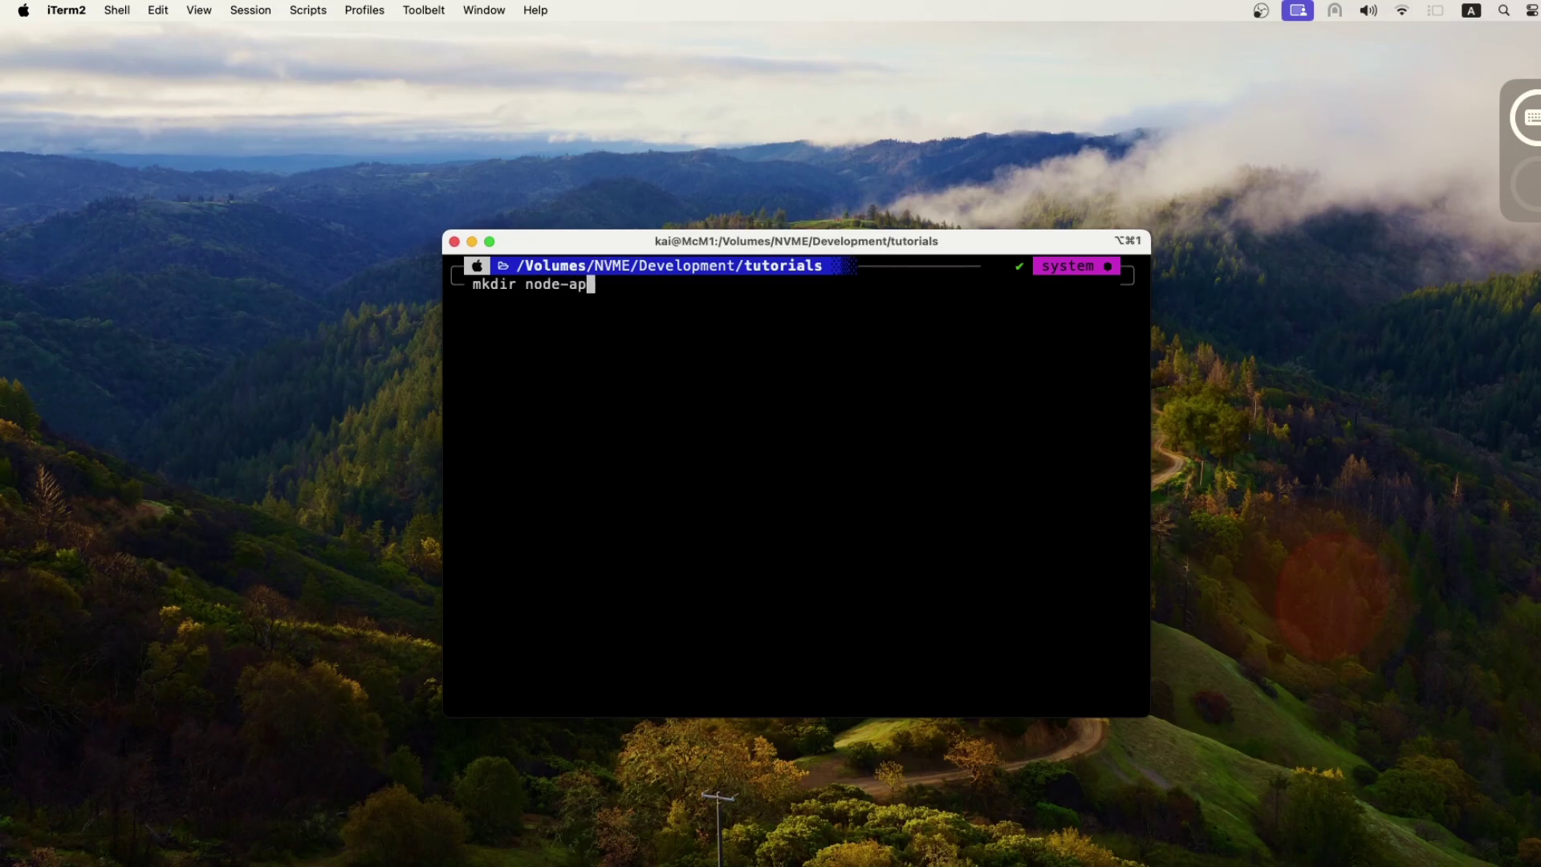
{"action": "type", "text": "p"}
- Create the node-app folder with mkdir and open it in VS Code with code node-app/
{"action": "key", "text": "Return"}
{"action": "type", "text": "code node"}
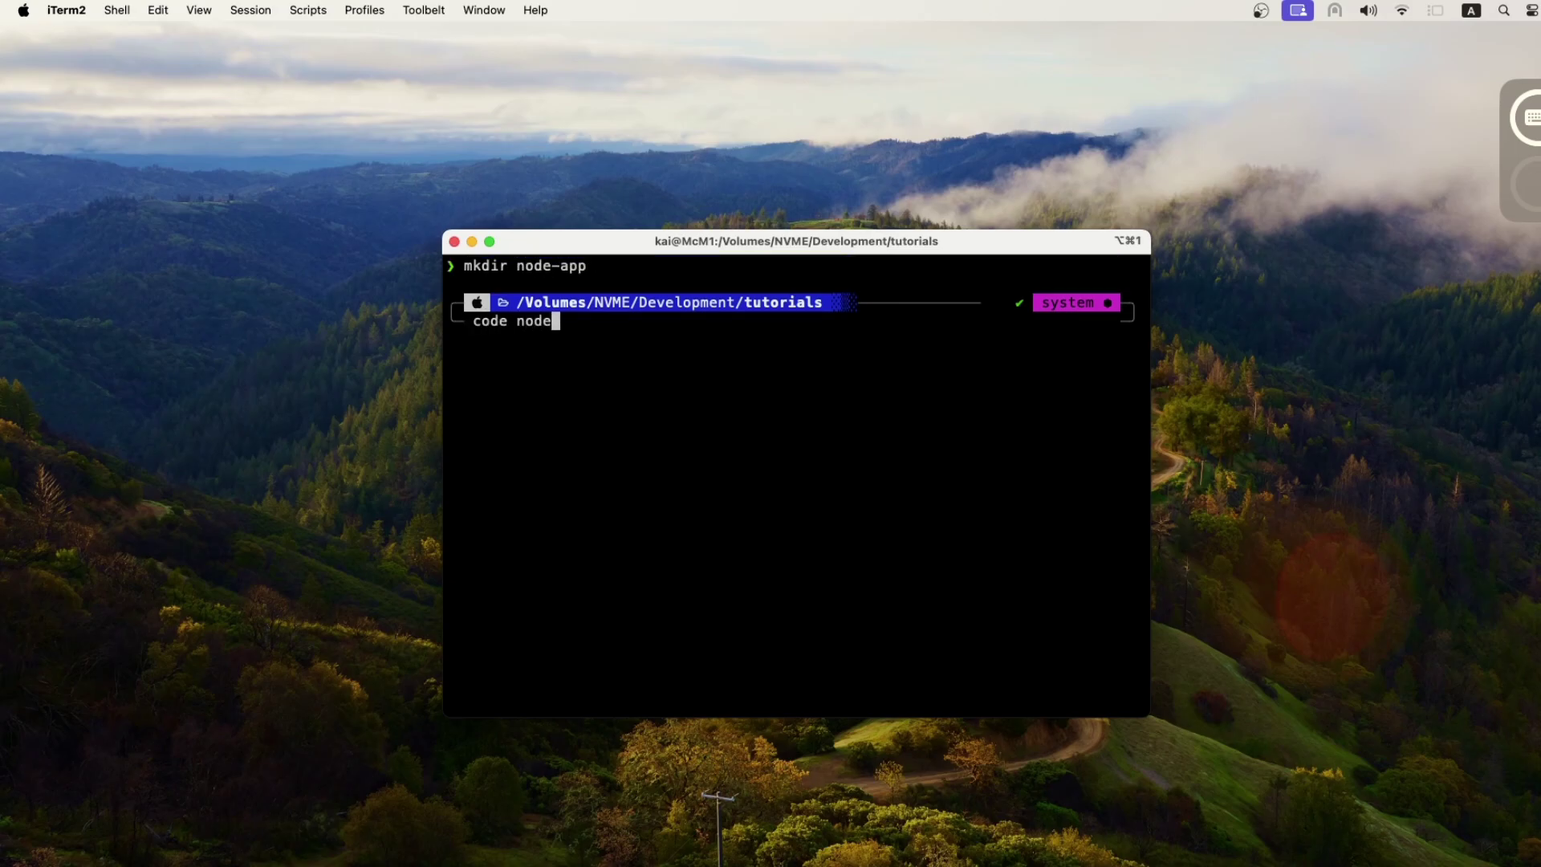
{"action": "key", "text": "Tab"}
{"action": "key", "text": "Return"}
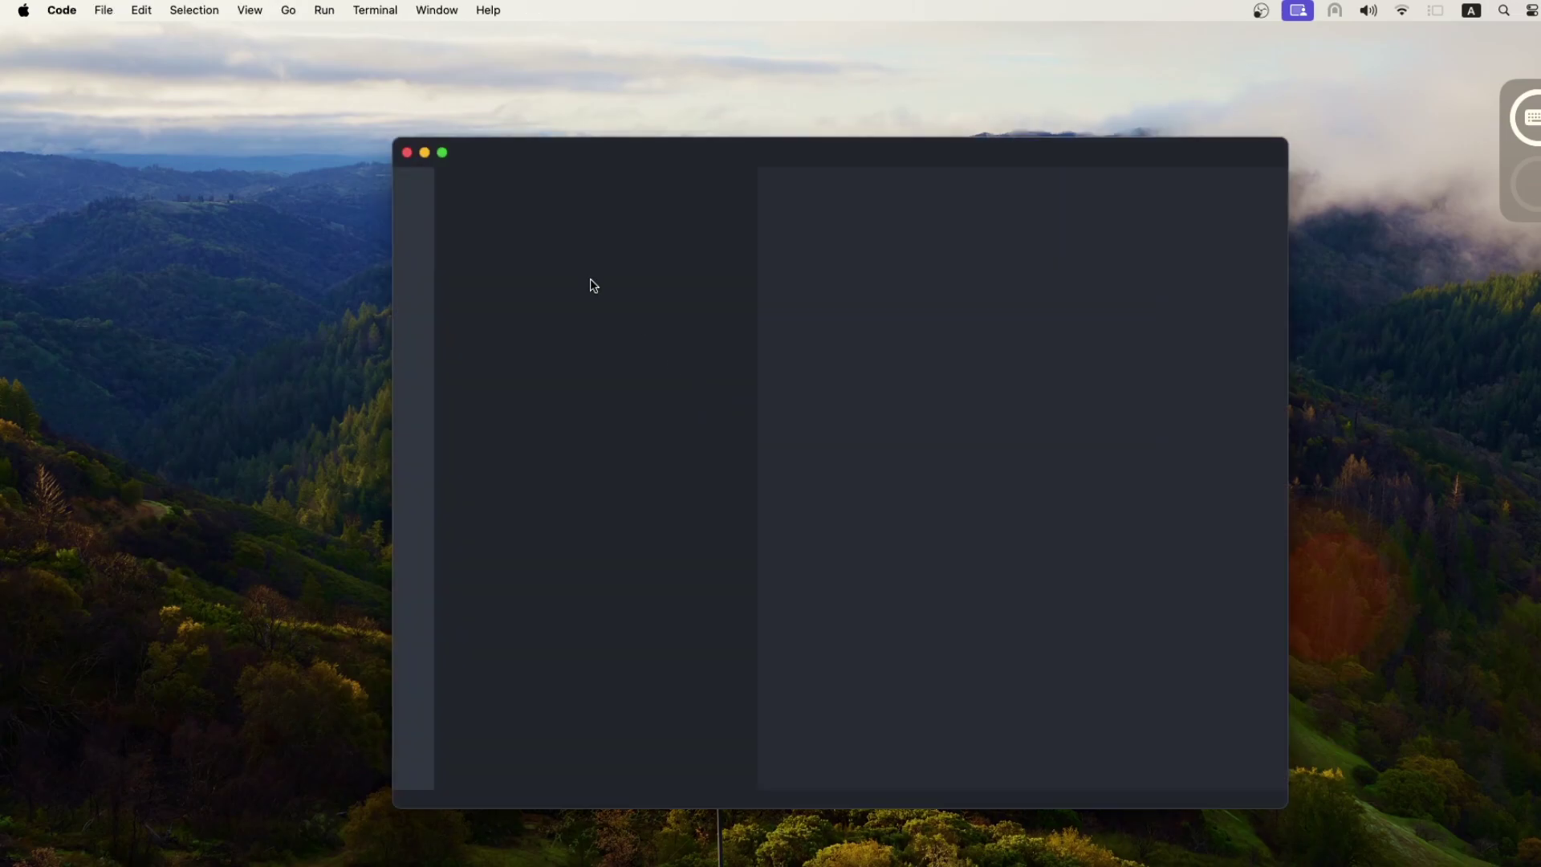
{"action": "type", "text": "index.js"}
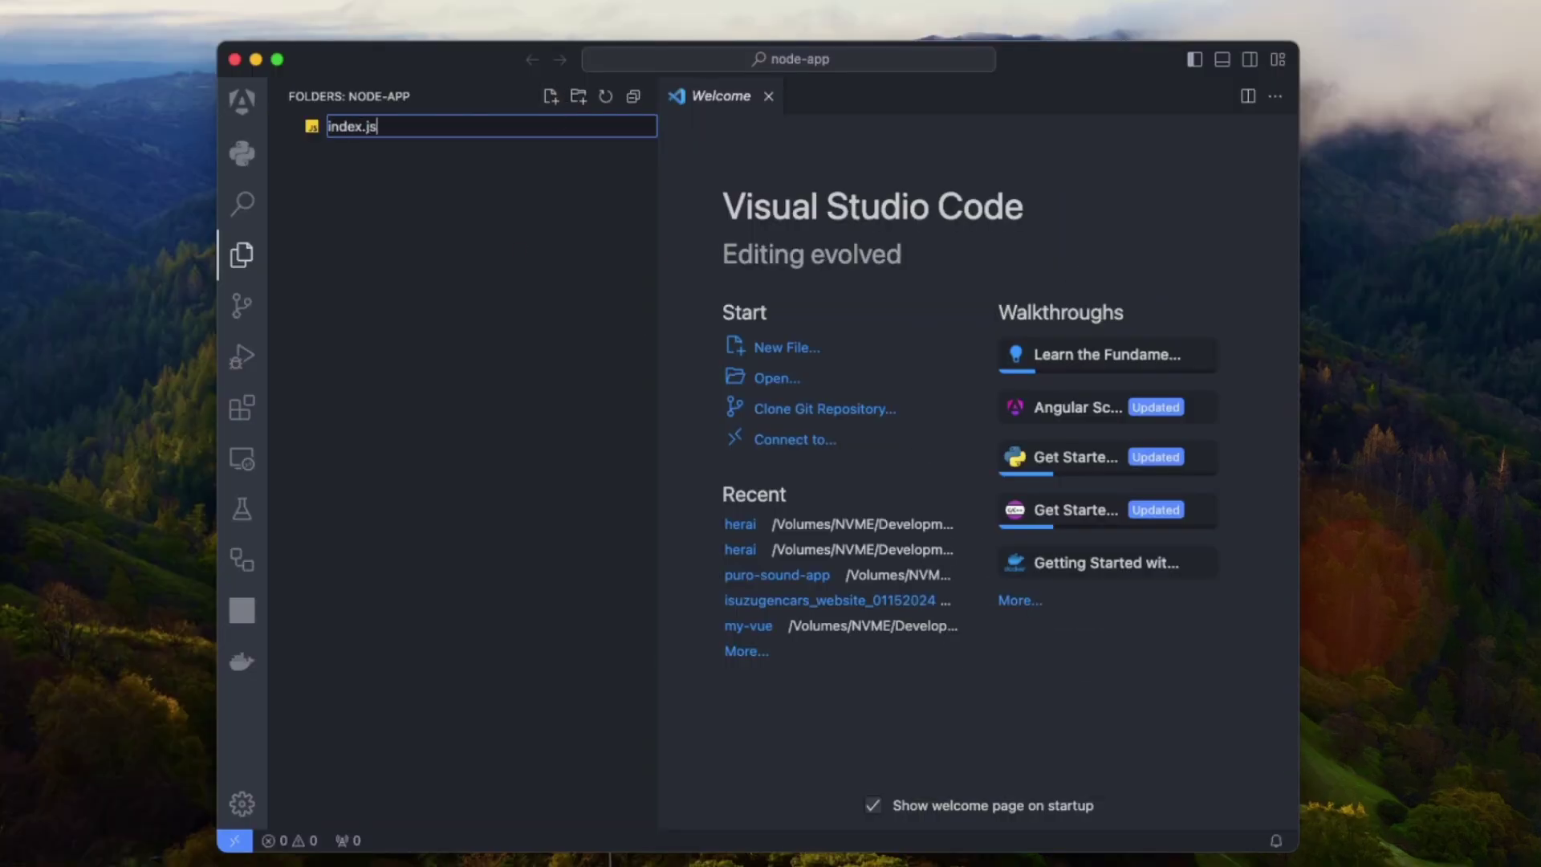
- Create an empty index.js and open a widened, enlarged integrated terminal
{"action": "key", "text": "Return"}
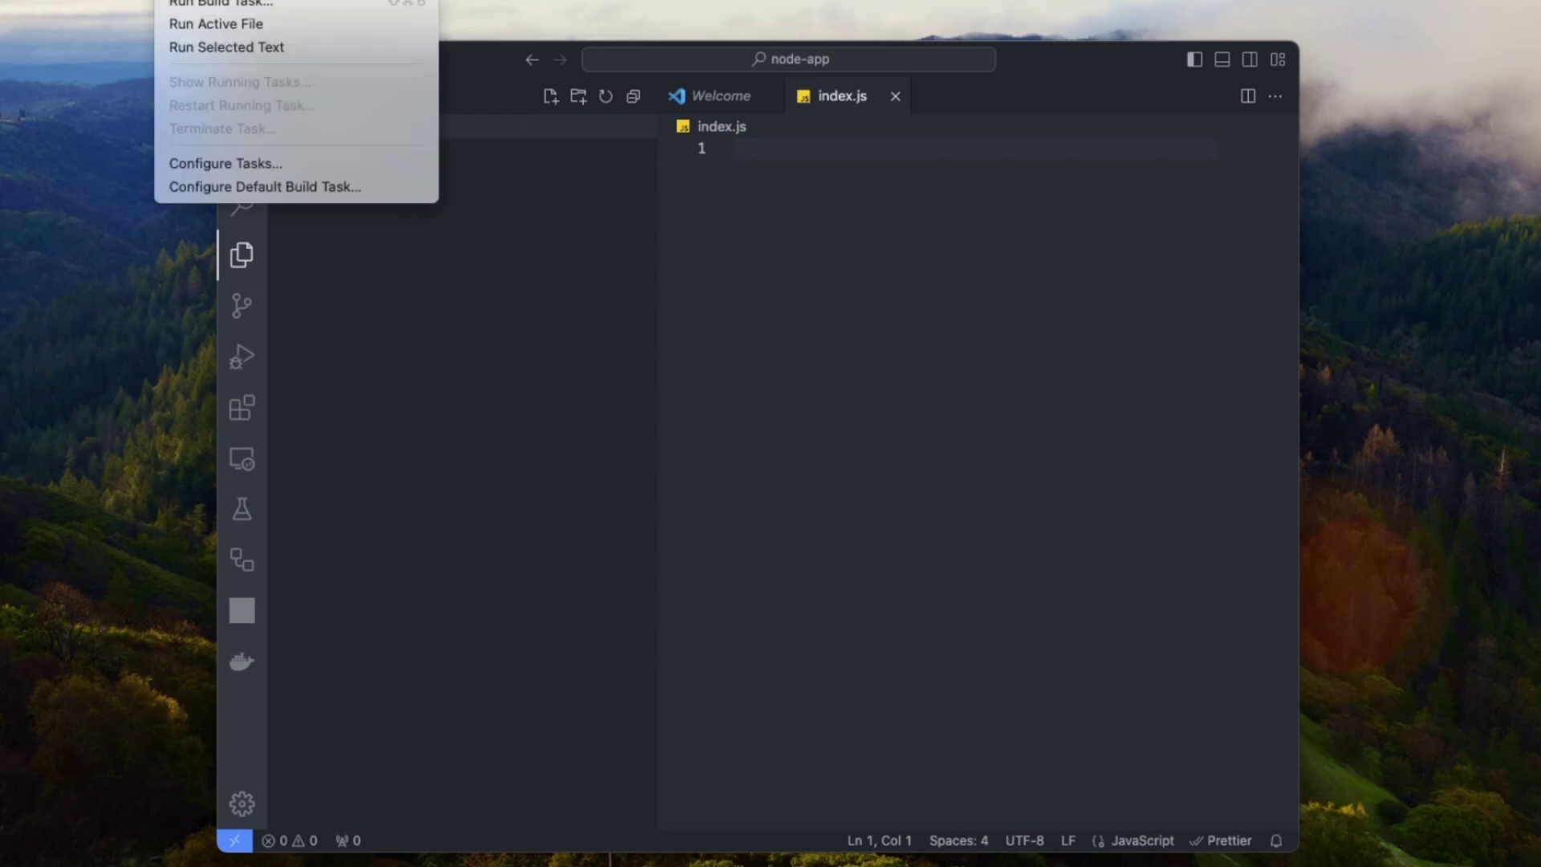
{"action": "left_click", "coordinate": [241, 0]}
{"action": "left_click_drag", "start_coordinate": [656, 241], "coordinate": [527, 235]}
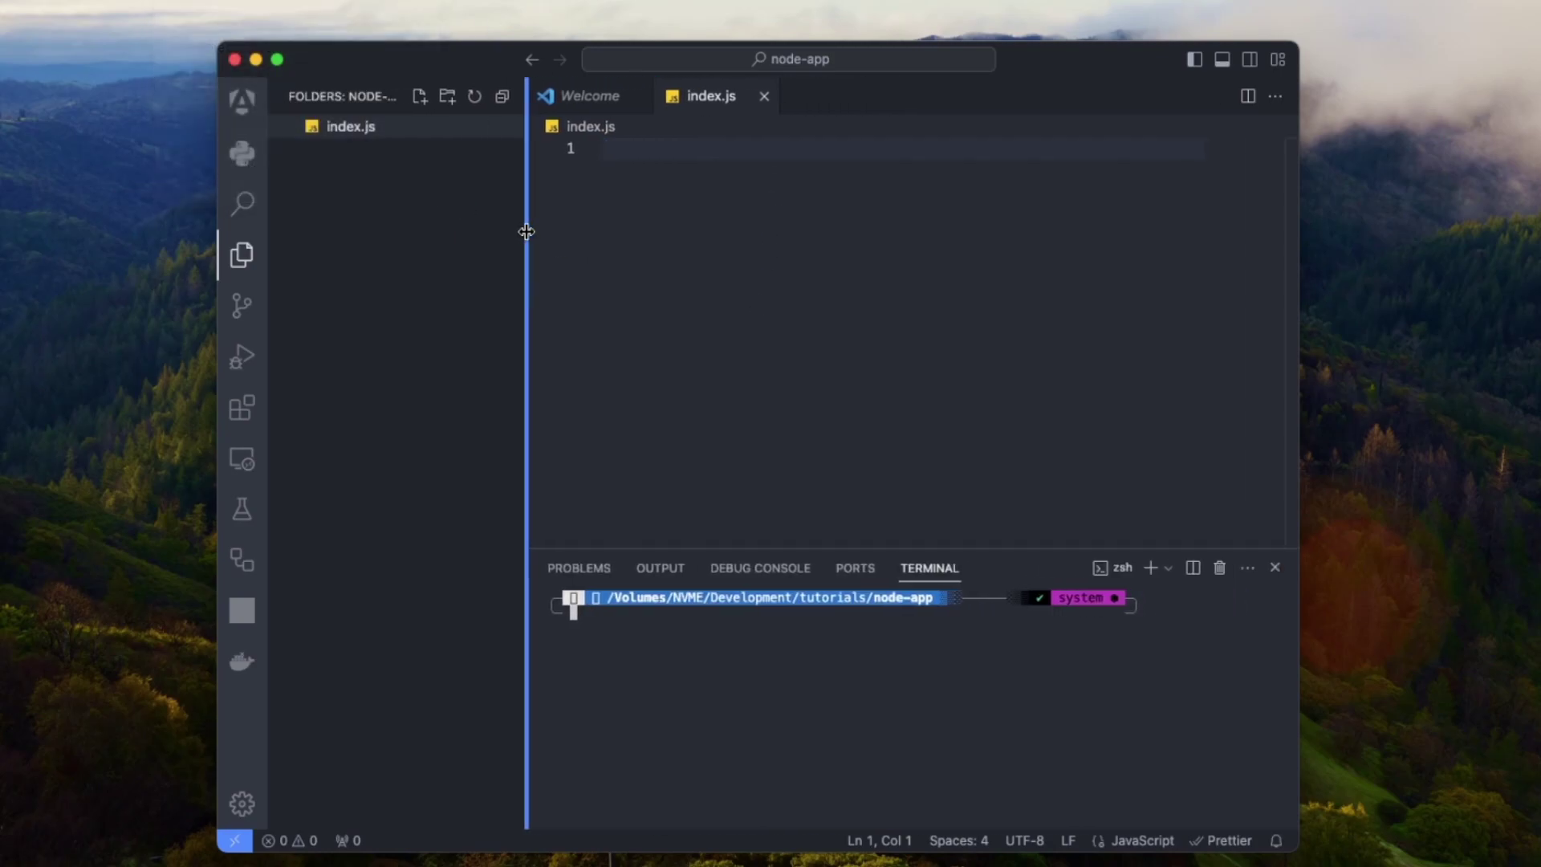
{"action": "key", "text": "super+equal"}
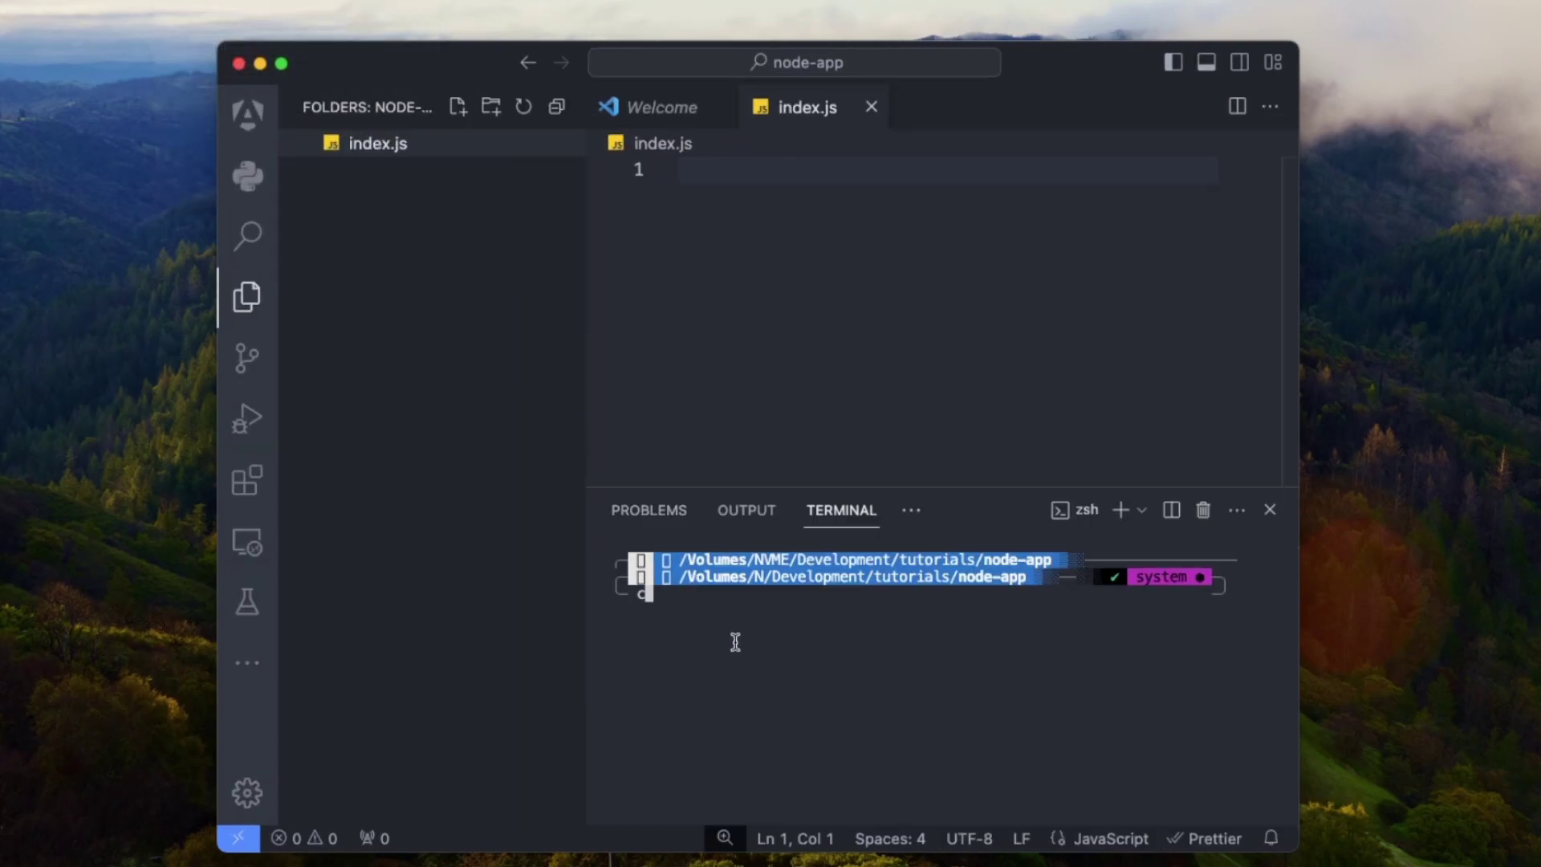
{"action": "left_click_drag", "start_coordinate": [585, 245], "coordinate": [548, 245]}
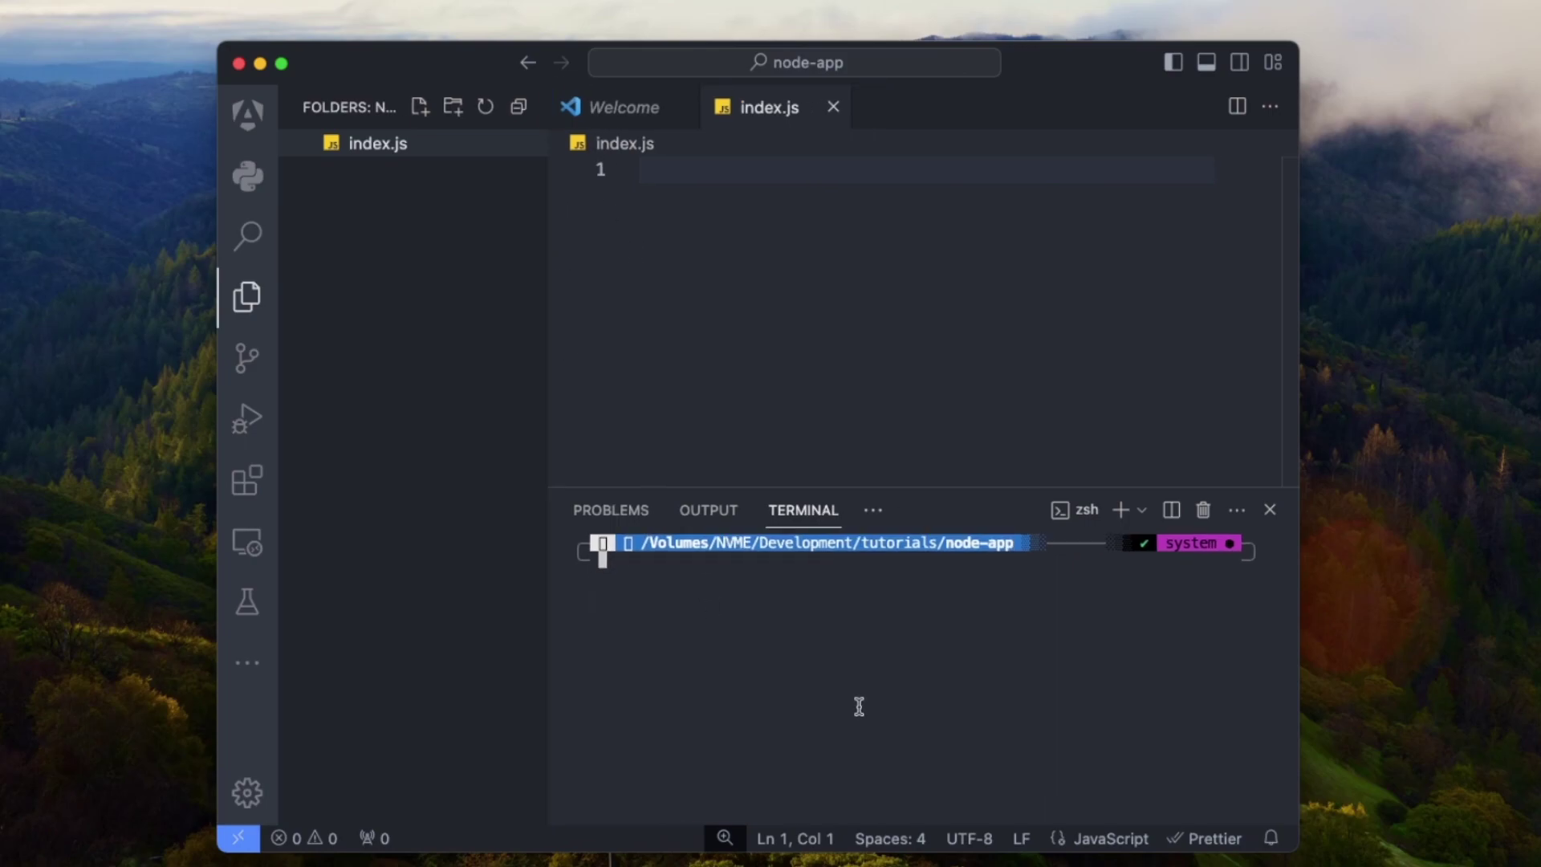
{"action": "type", "text": "npm init"}
- Run npm init with name node-app and a 'simple node.js app for plesk' description
{"action": "key", "text": "Return"}
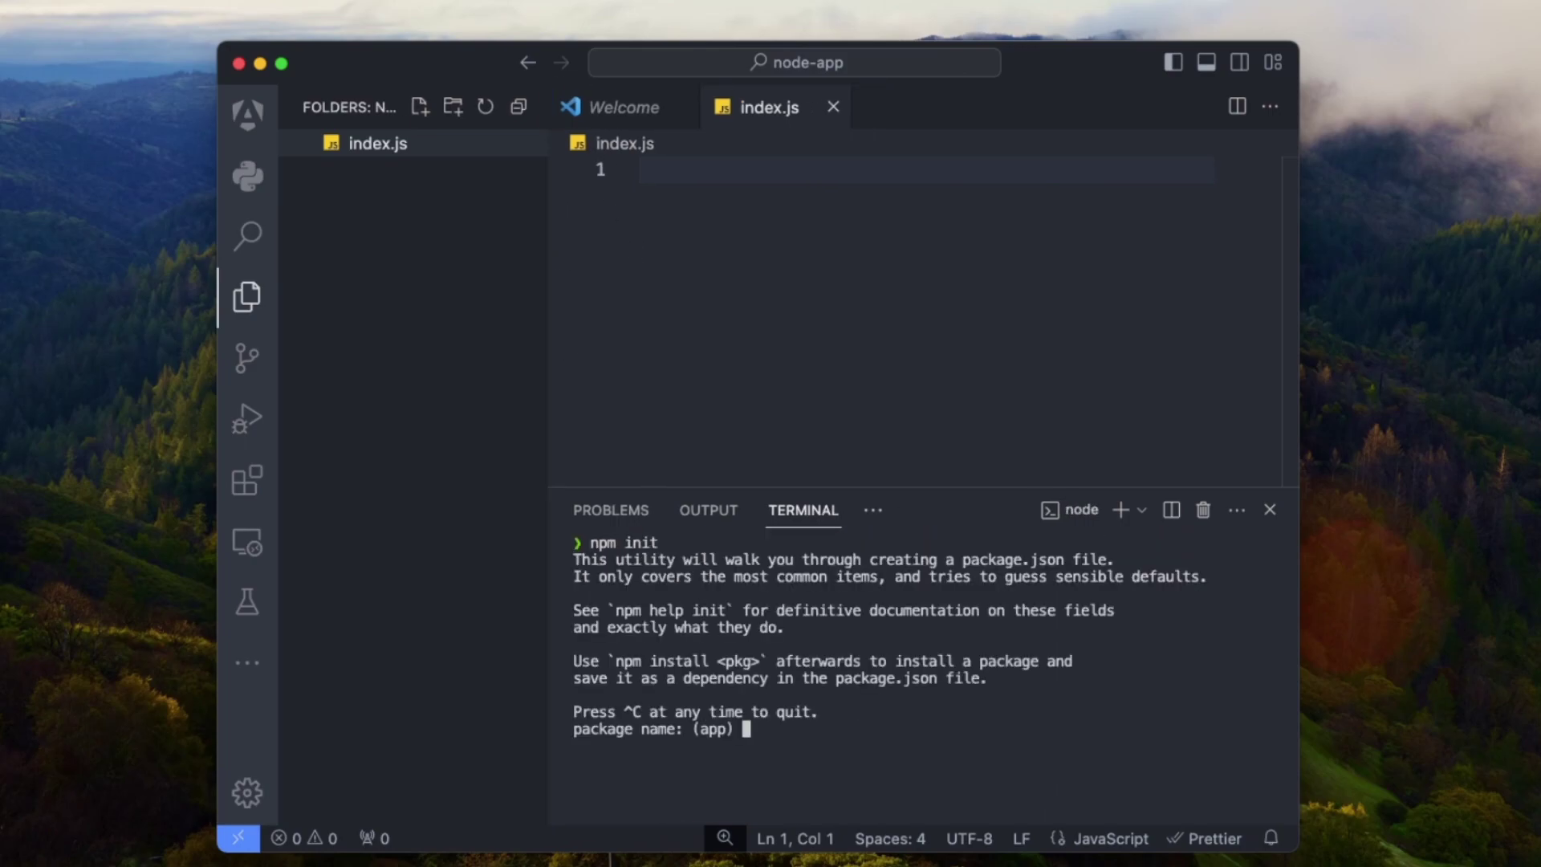
{"action": "type", "text": "node-app"}
{"action": "key", "text": "Return"}
{"action": "key", "text": "Return"}
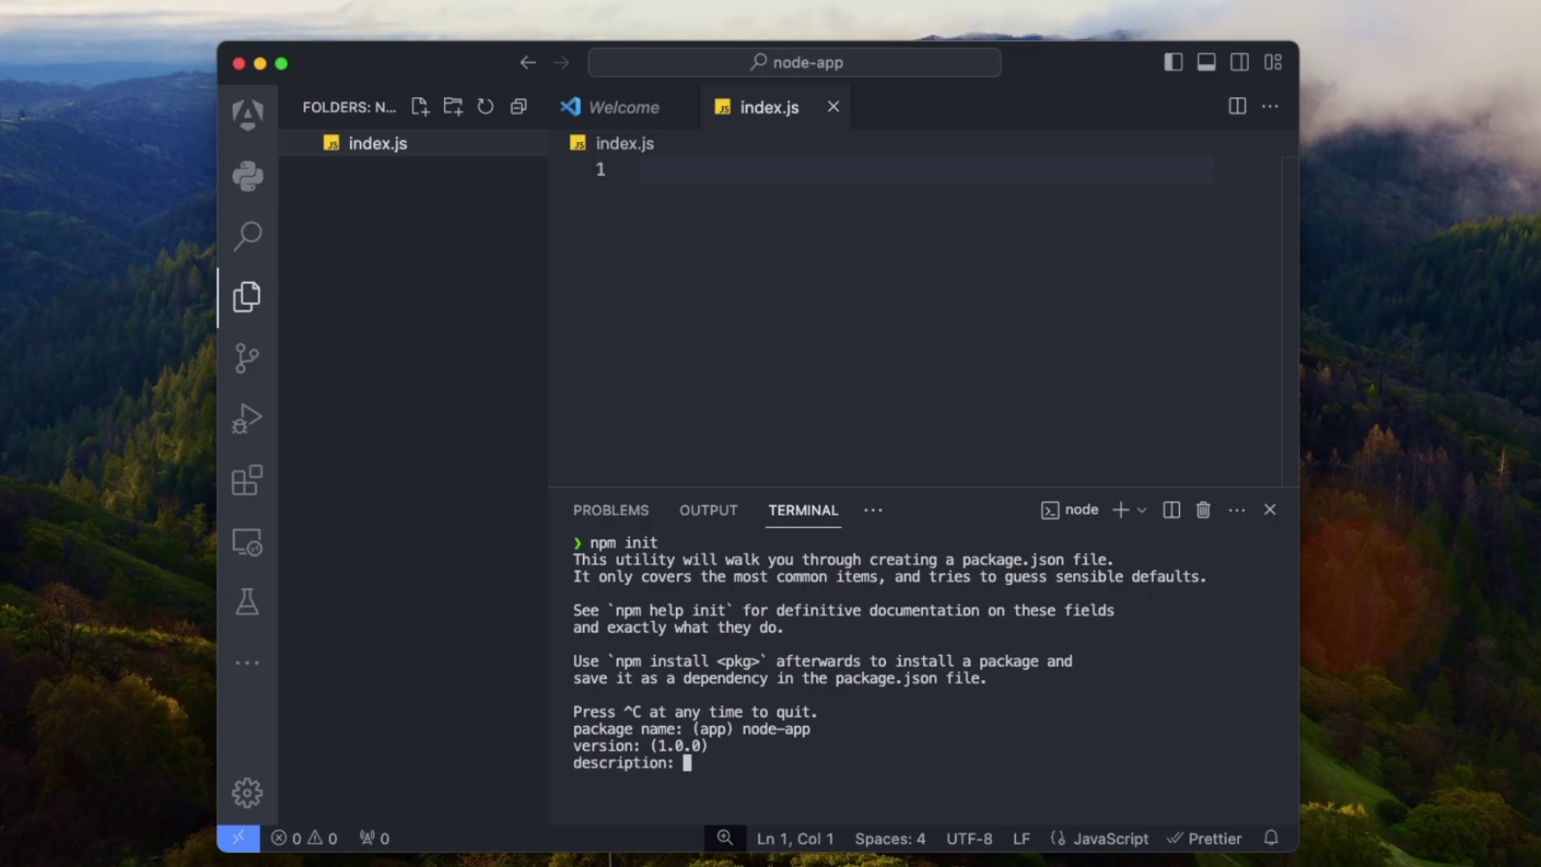
{"action": "type", "text": "simple node.js ap"}
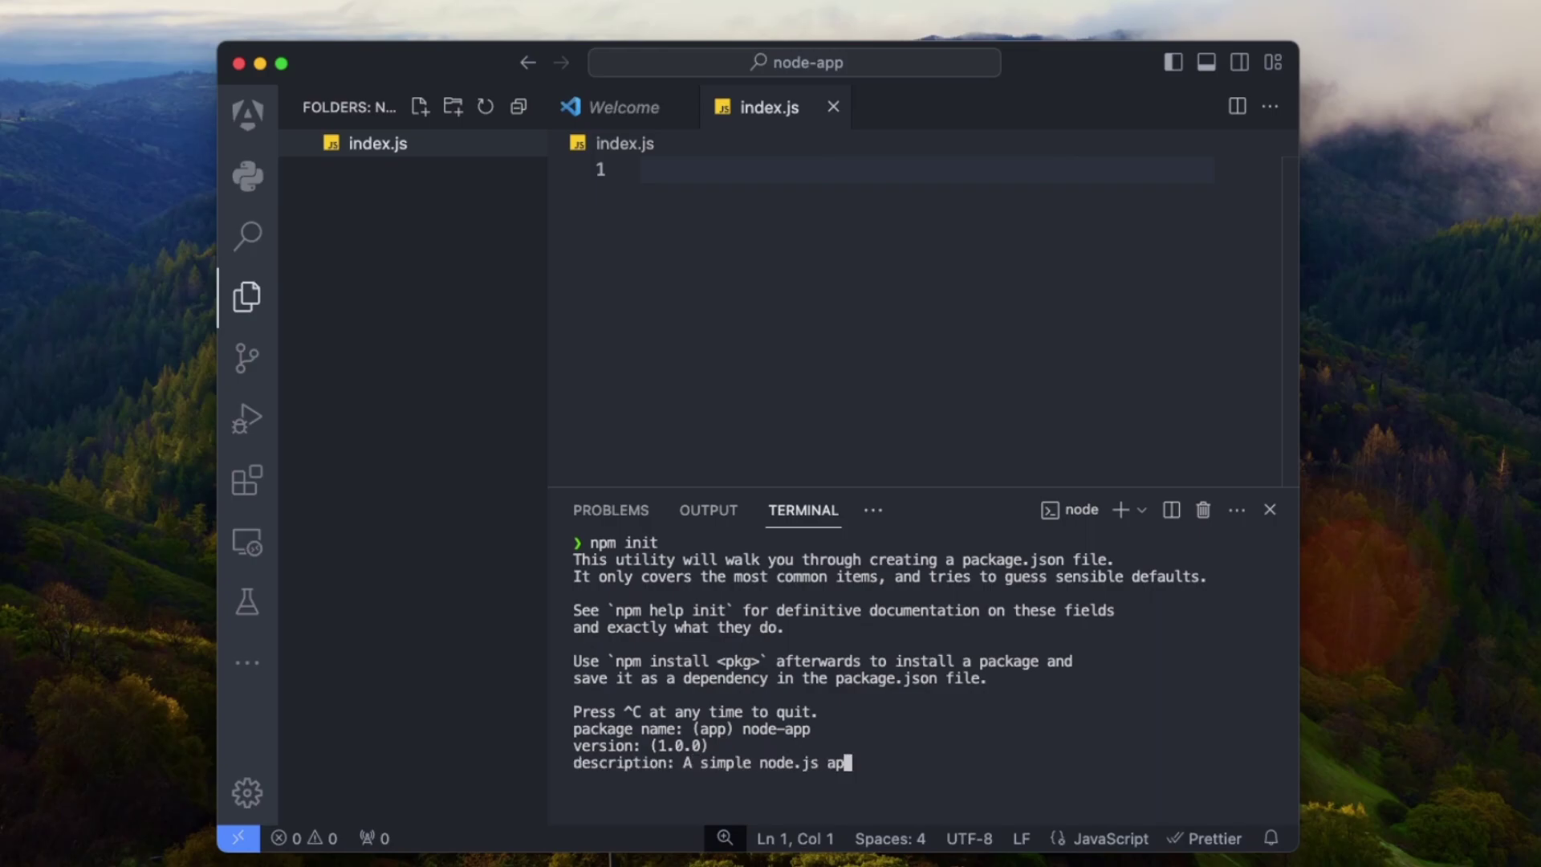
{"action": "type", "text": "p for plesk"}
{"action": "key", "text": "Return"}
{"action": "key", "text": "Return"}
{"action": "key", "text": "Return"}
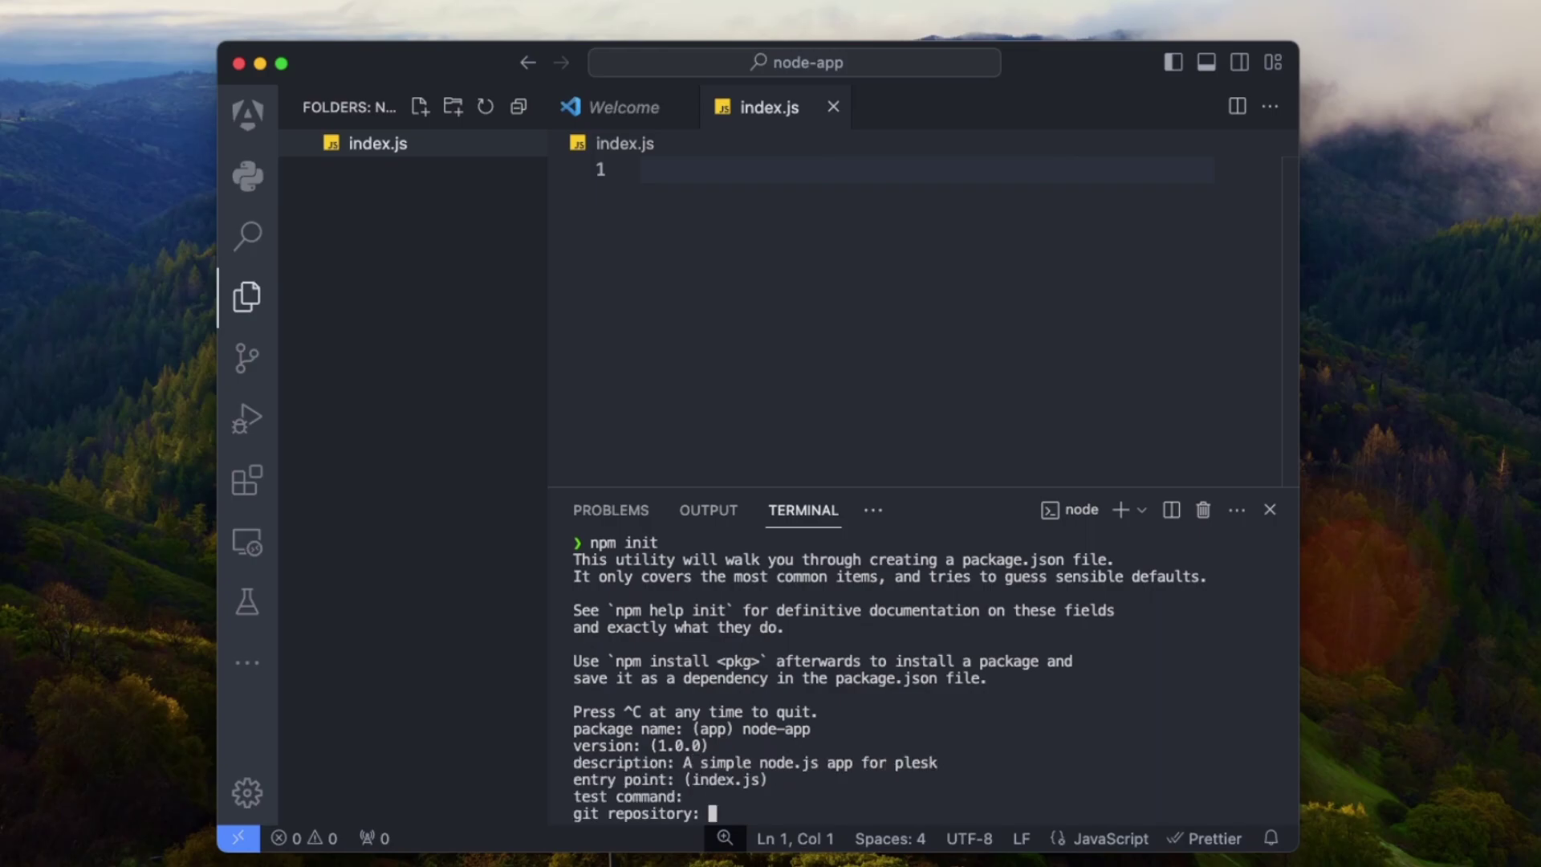
{"action": "key", "text": "Return"}
{"action": "key", "text": "Return"}
{"action": "key", "text": "Return"}
{"action": "key", "text": "Return"}
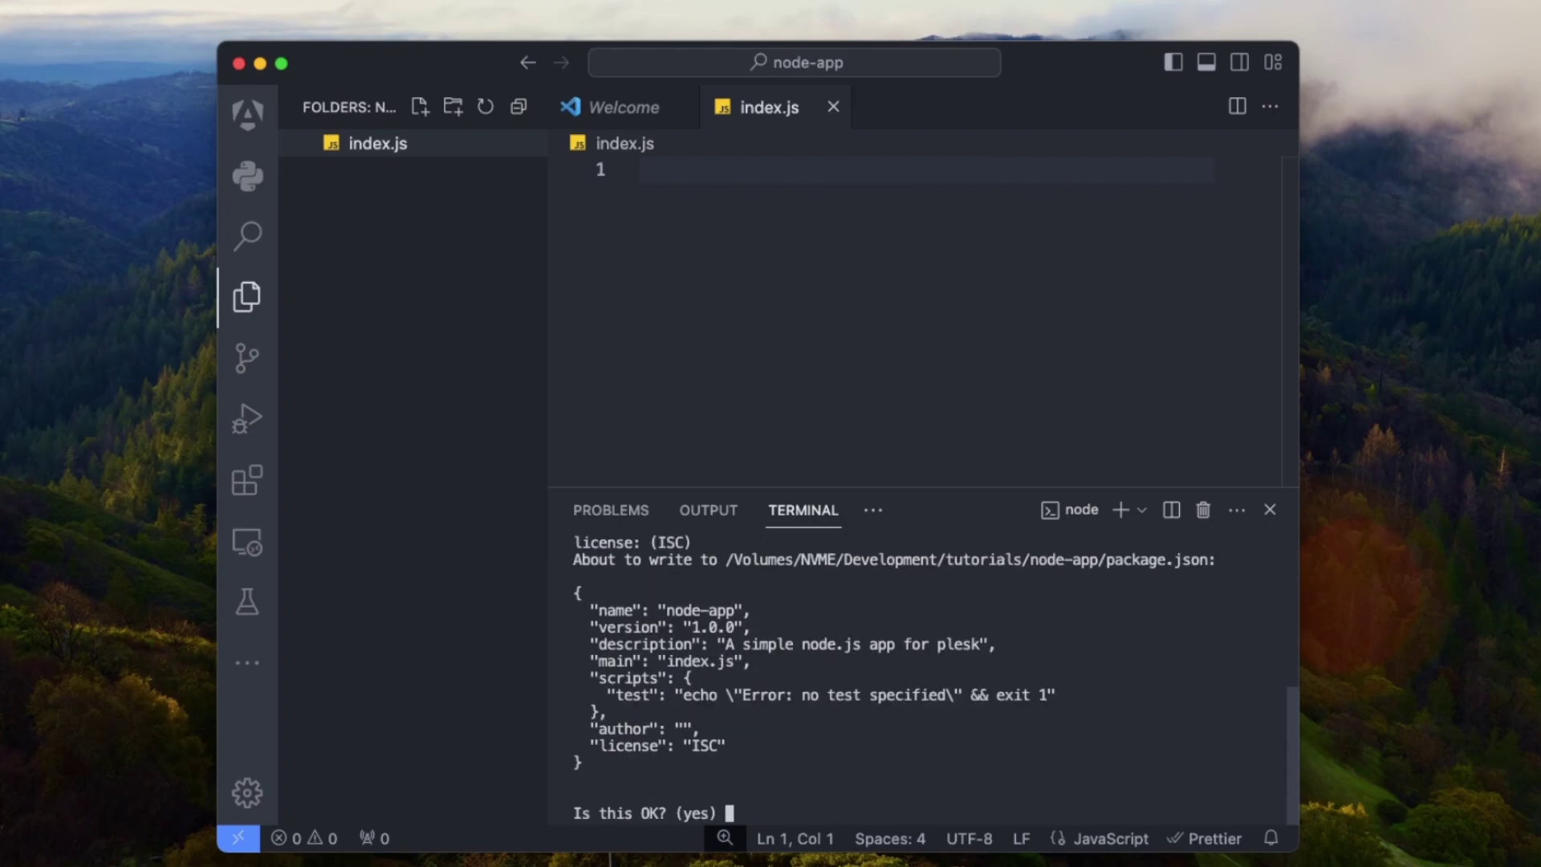
{"action": "key", "text": "Return"}
- Add a "start": "node index.js" script to package.json and save it
{"action": "left_click", "coordinate": [425, 174]}
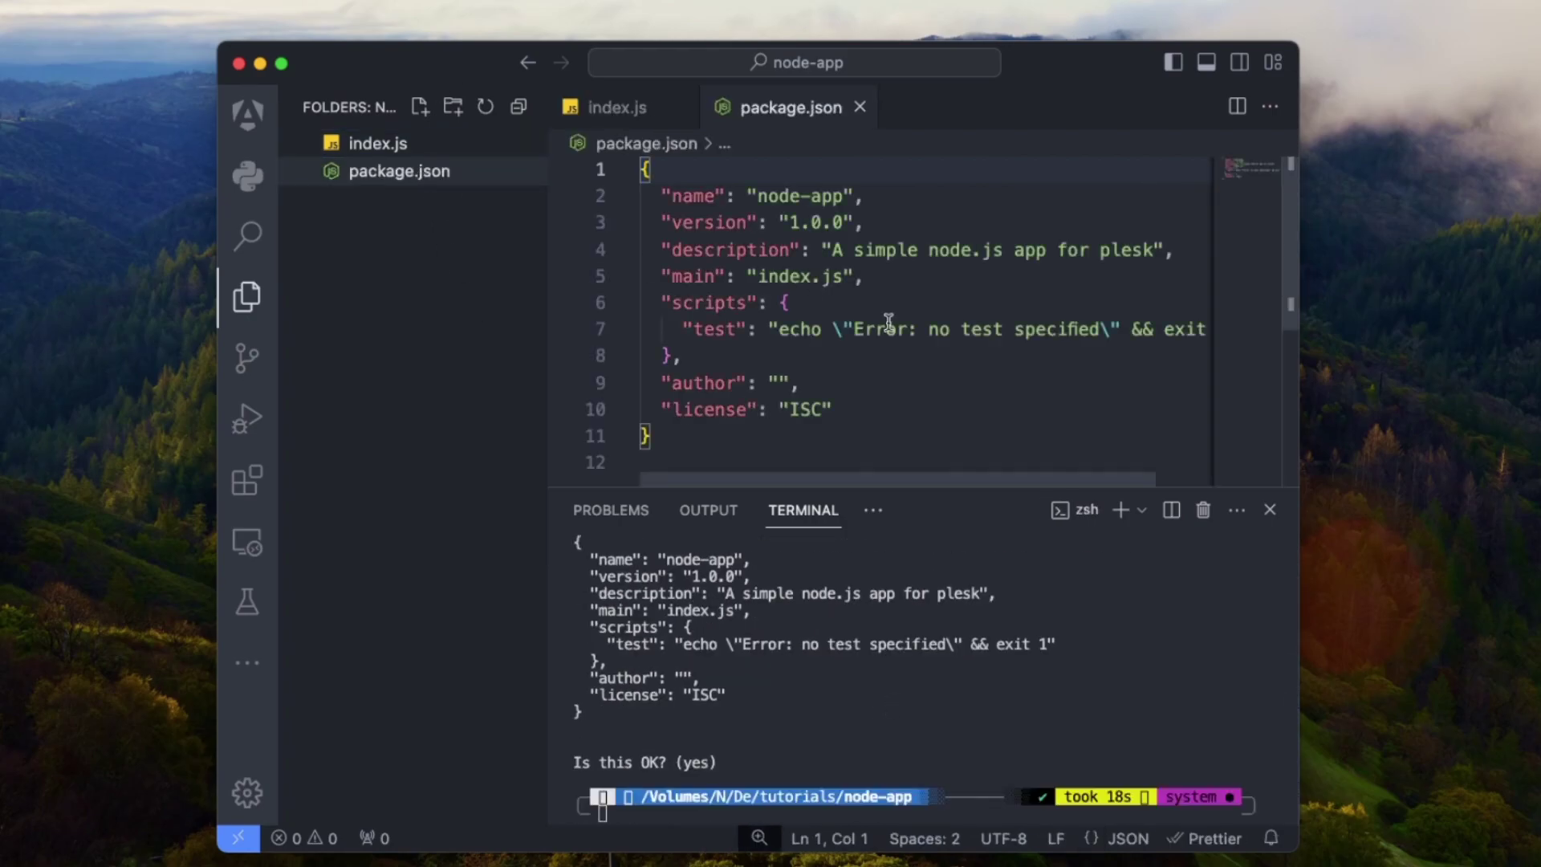
{"action": "left_click", "coordinate": [842, 325]}
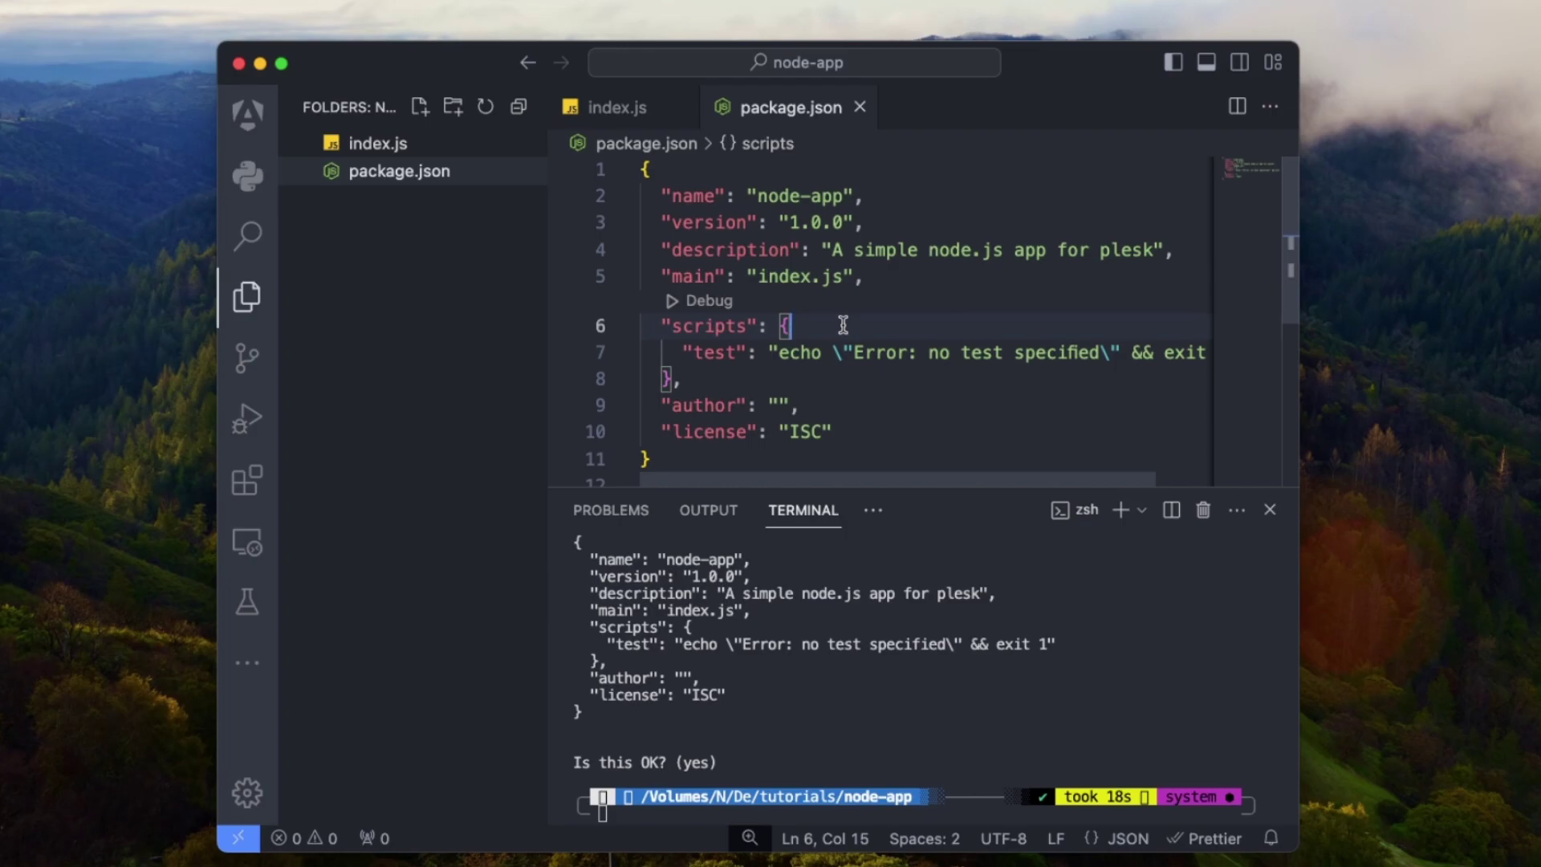
{"action": "key", "text": "Return"}
{"action": "type", "text": "\"start"}
{"action": "key", "text": "Return"}
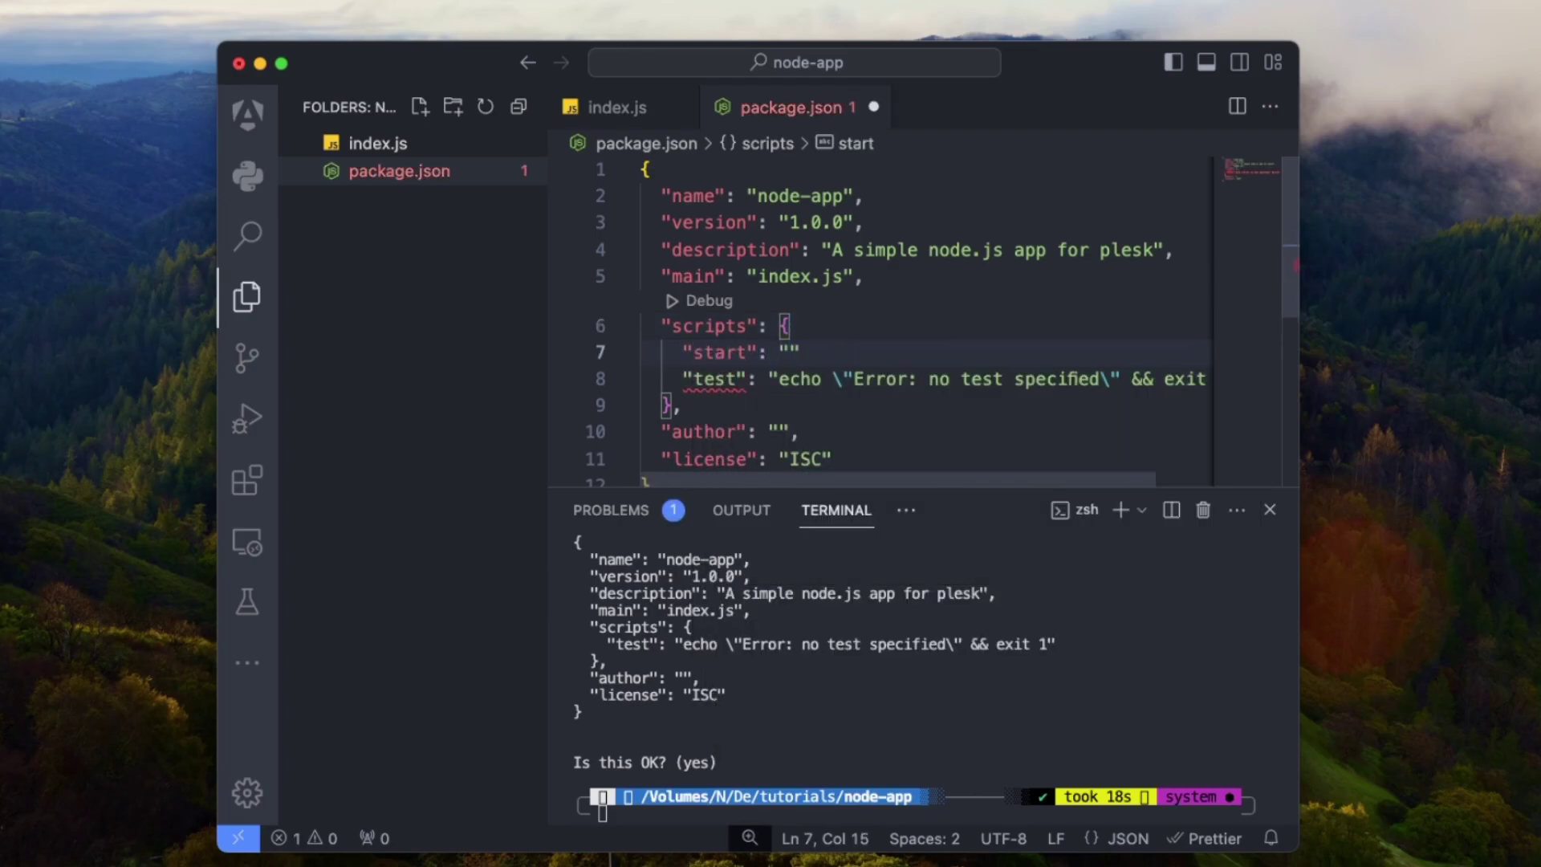
{"action": "key", "text": "Right"}
{"action": "type", "text": ","}
{"action": "type", "text": "node index"}
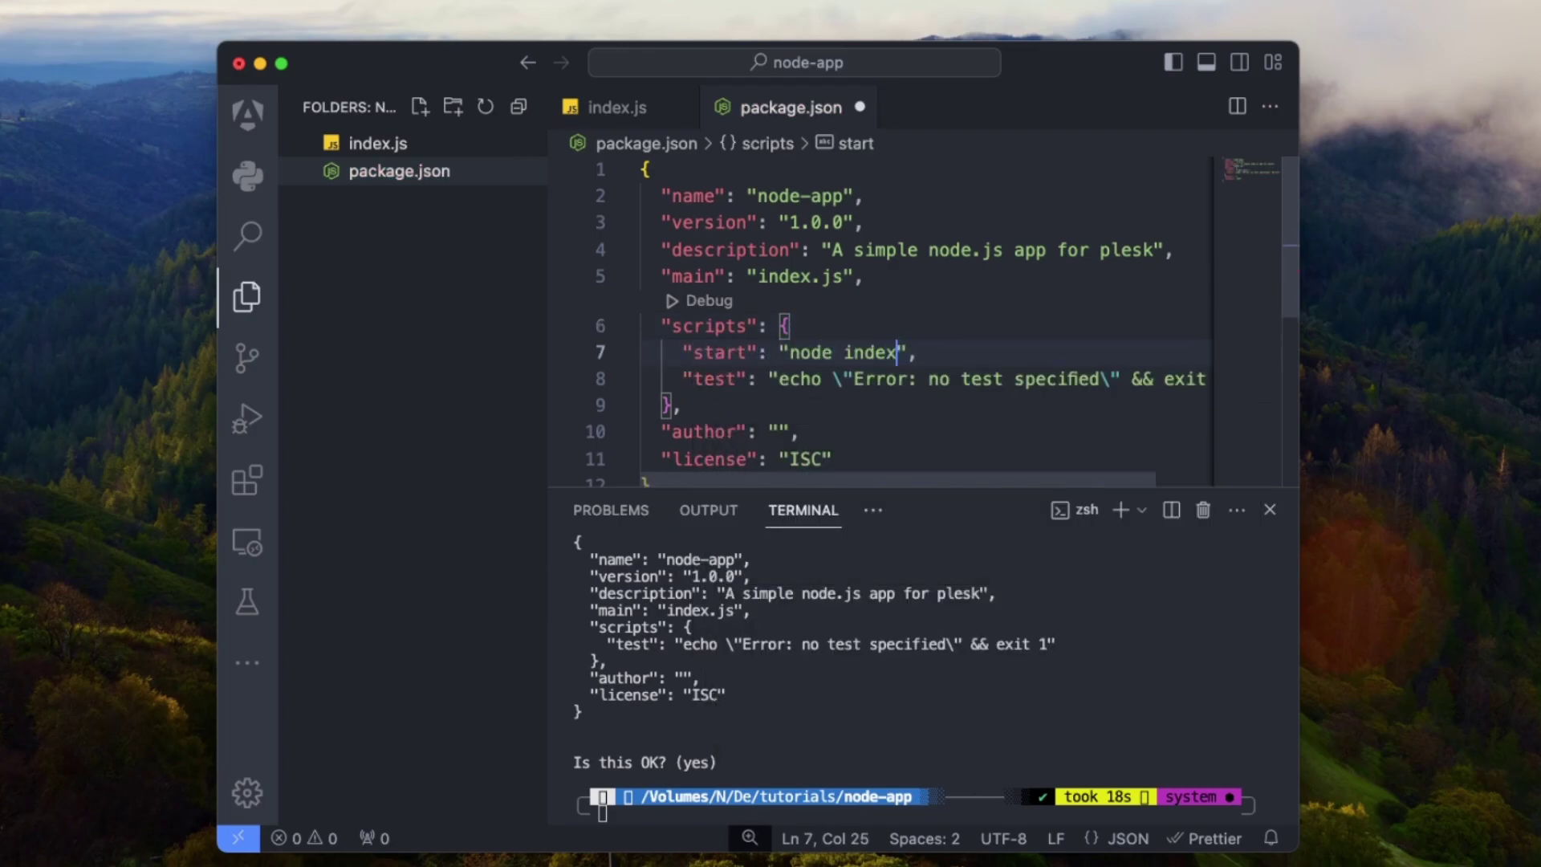
{"action": "type", "text": ".js"}
{"action": "key", "text": "super+s"}
{"action": "scroll", "coordinate": [831, 302], "scroll_direction": "down", "scroll_amount": 5}
{"action": "scroll", "coordinate": [885, 326], "scroll_direction": "up", "scroll_amount": 2}
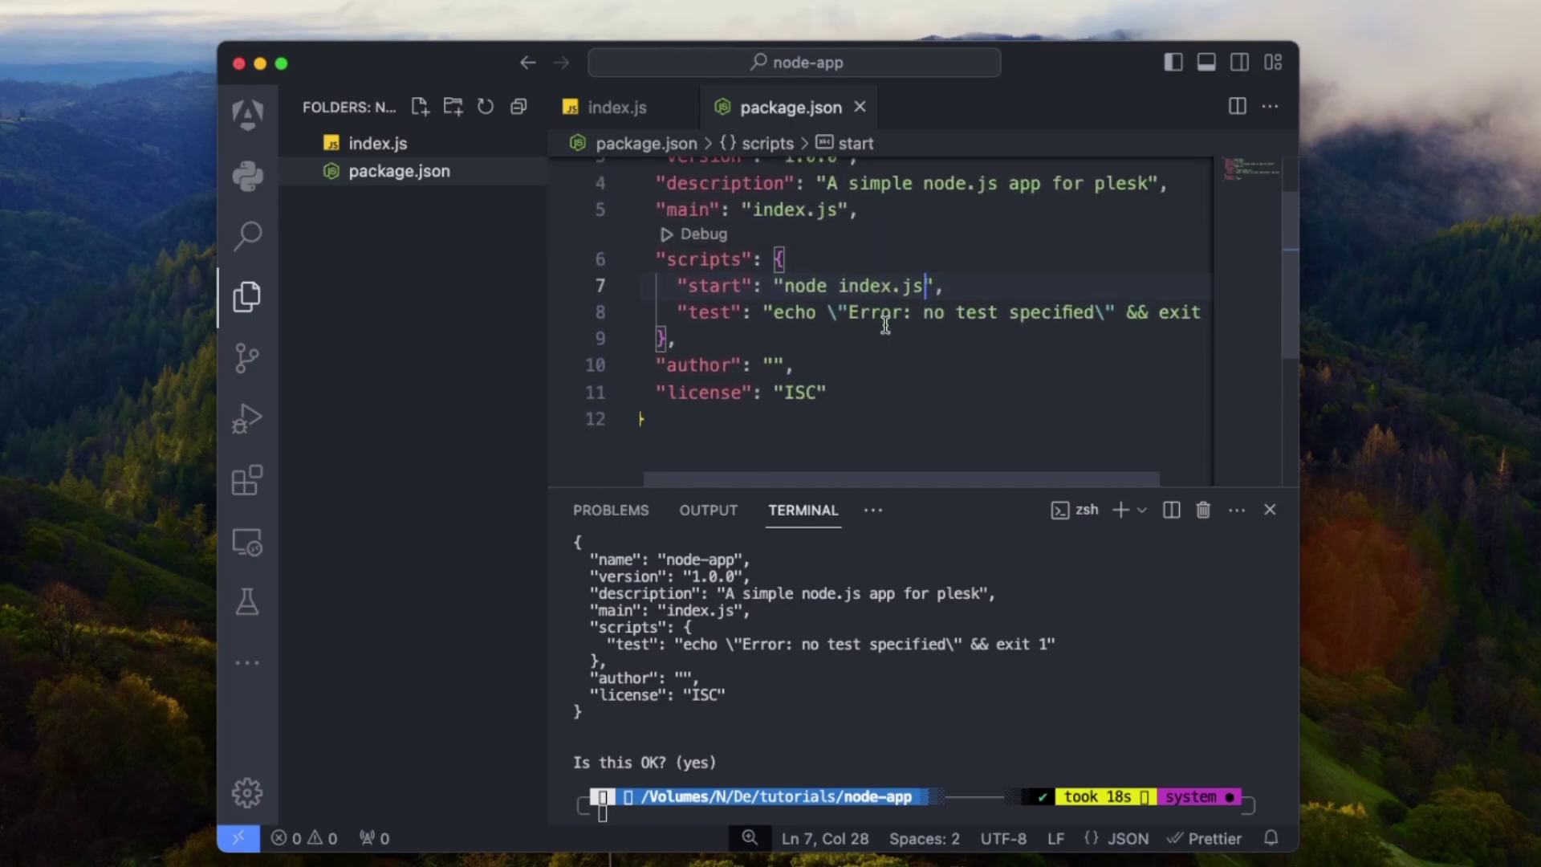
{"action": "key", "text": "Tab"}
{"action": "type", "text": "clear"}
- Install Express with npm i express and check the new dependency entry
{"action": "key", "text": "Return"}
{"action": "type", "text": "npm i ex"}
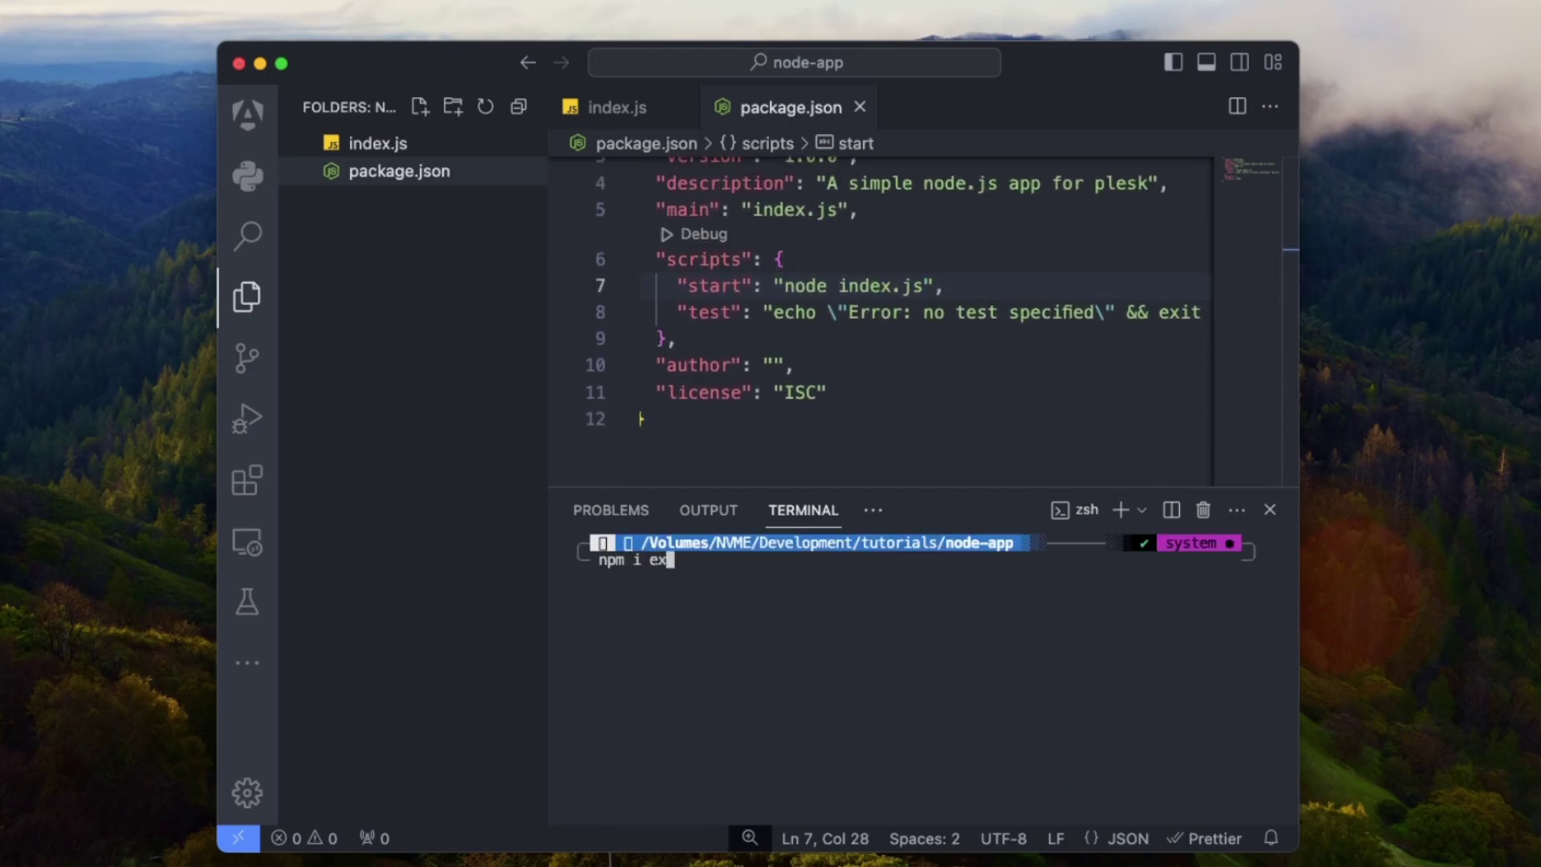
{"action": "type", "text": "press"}
{"action": "key", "text": "Return"}
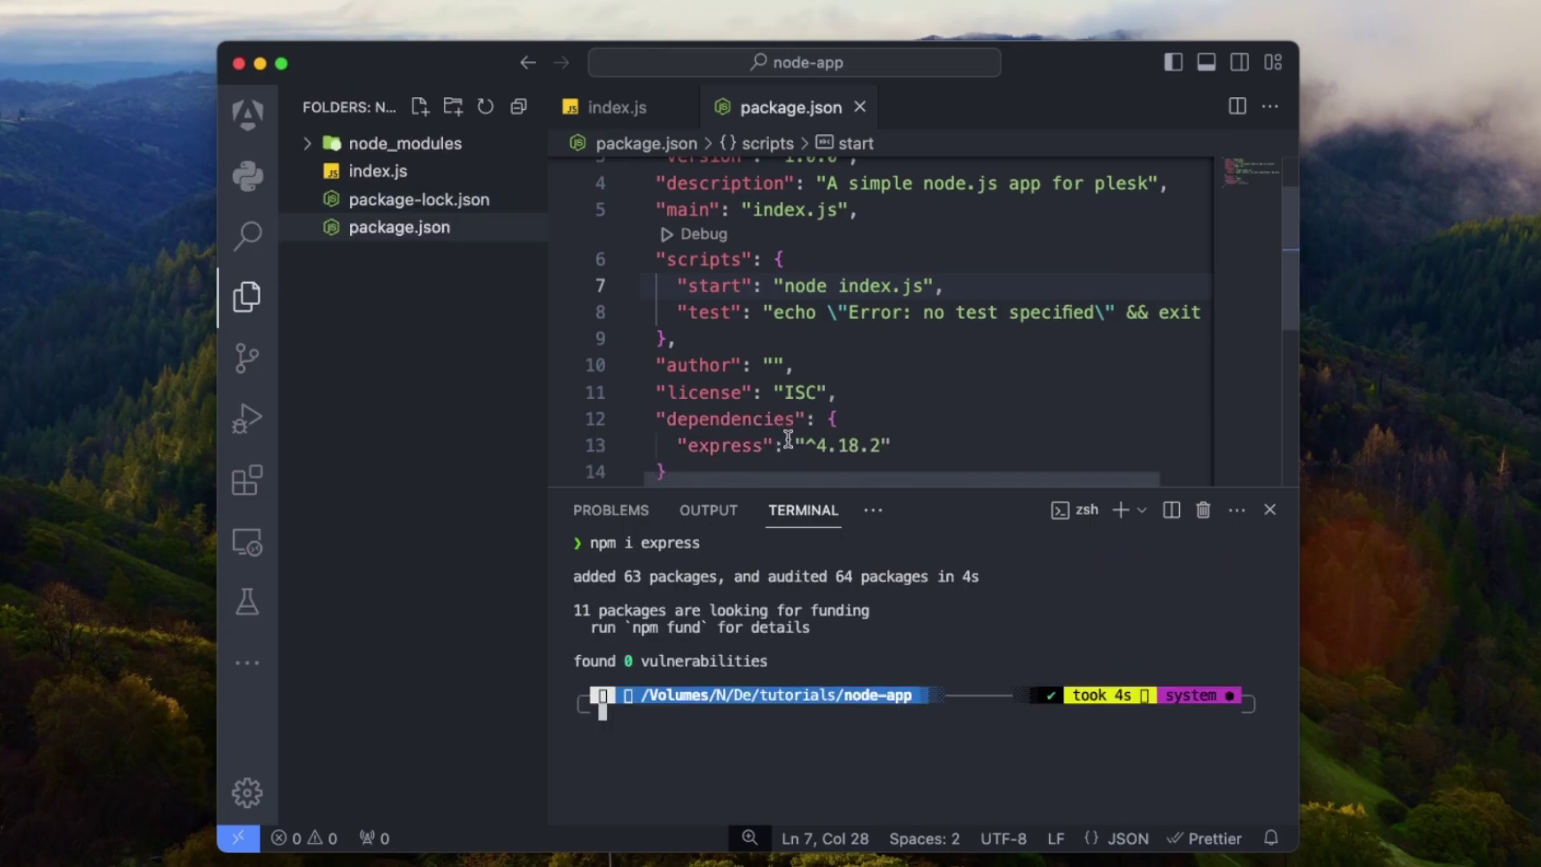
{"action": "scroll", "coordinate": [788, 443], "scroll_direction": "down", "scroll_amount": 2}
{"action": "left_click_drag", "start_coordinate": [891, 389], "coordinate": [626, 358]}
- In index.js, write the Express app, a port 3000 constant and a hello Plesk home route
{"action": "left_click", "coordinate": [860, 106]}
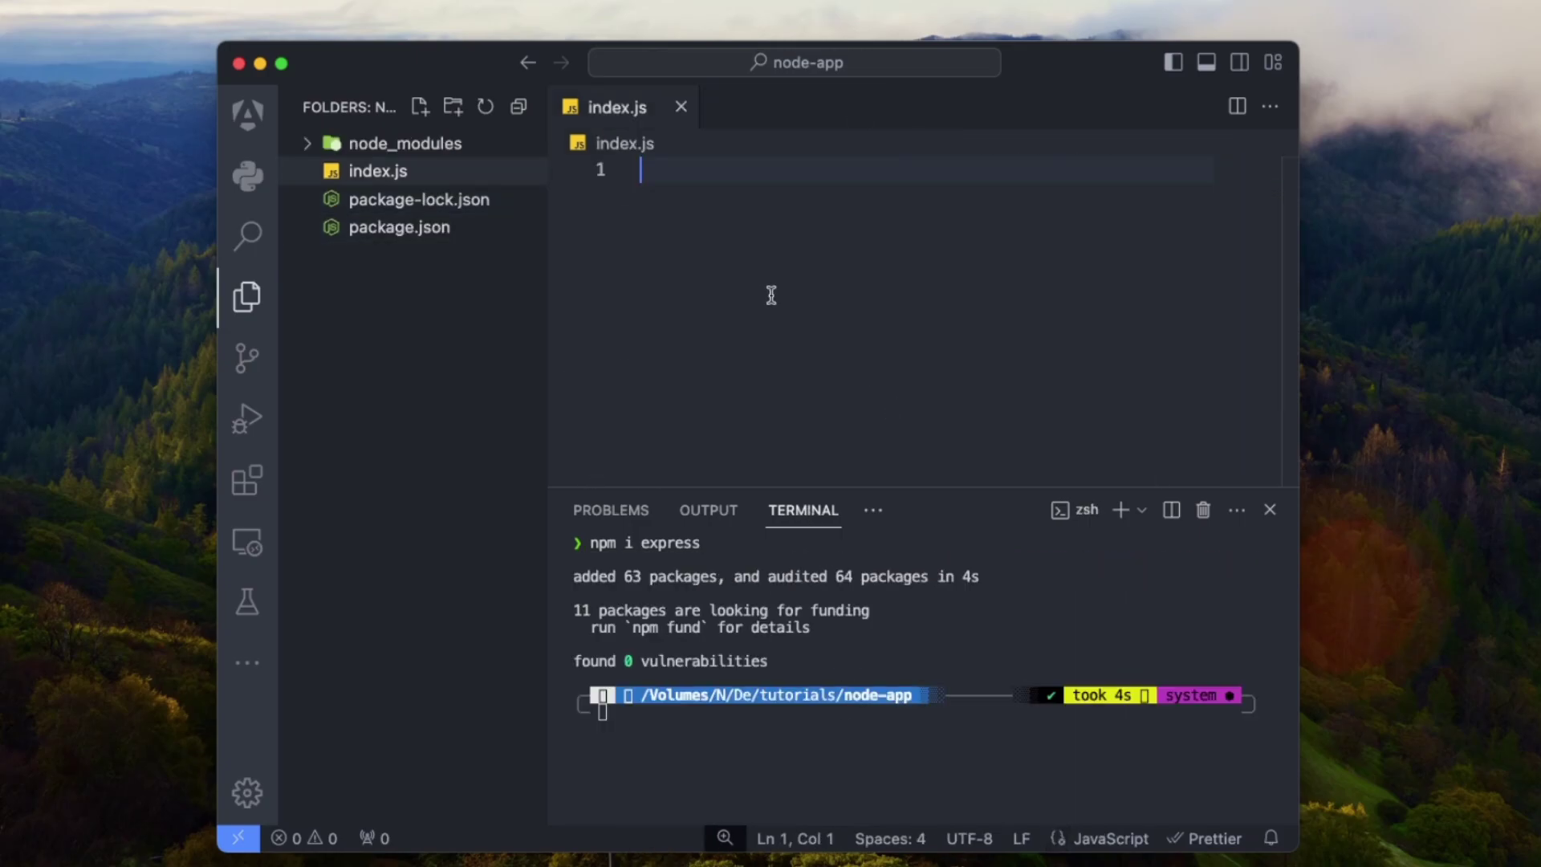
{"action": "type", "text": "lear"}
{"action": "key", "text": "Return"}
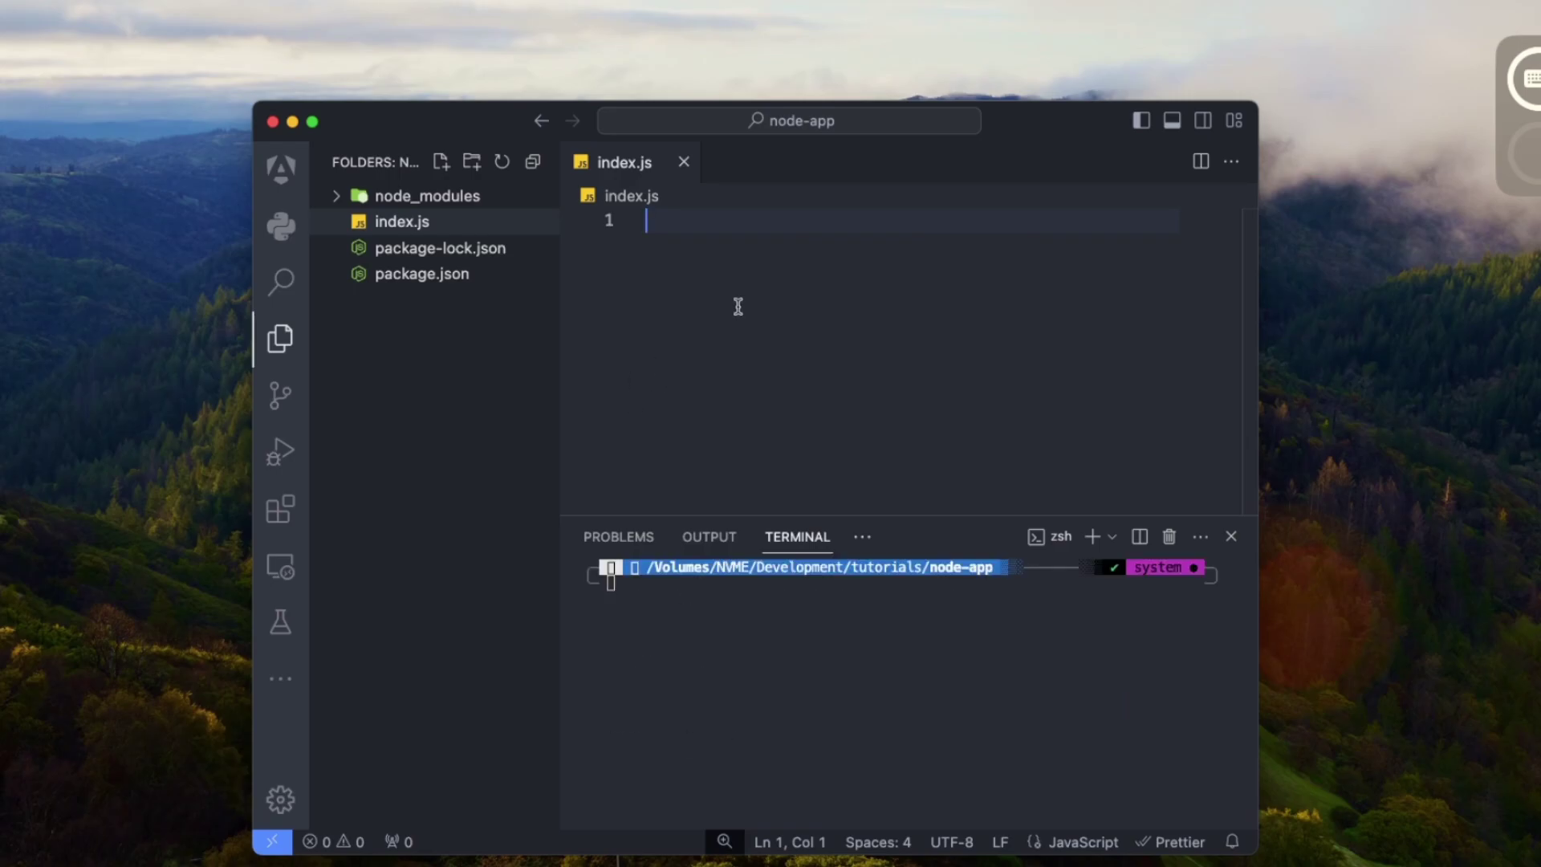
{"action": "type", "text": "const expres"}
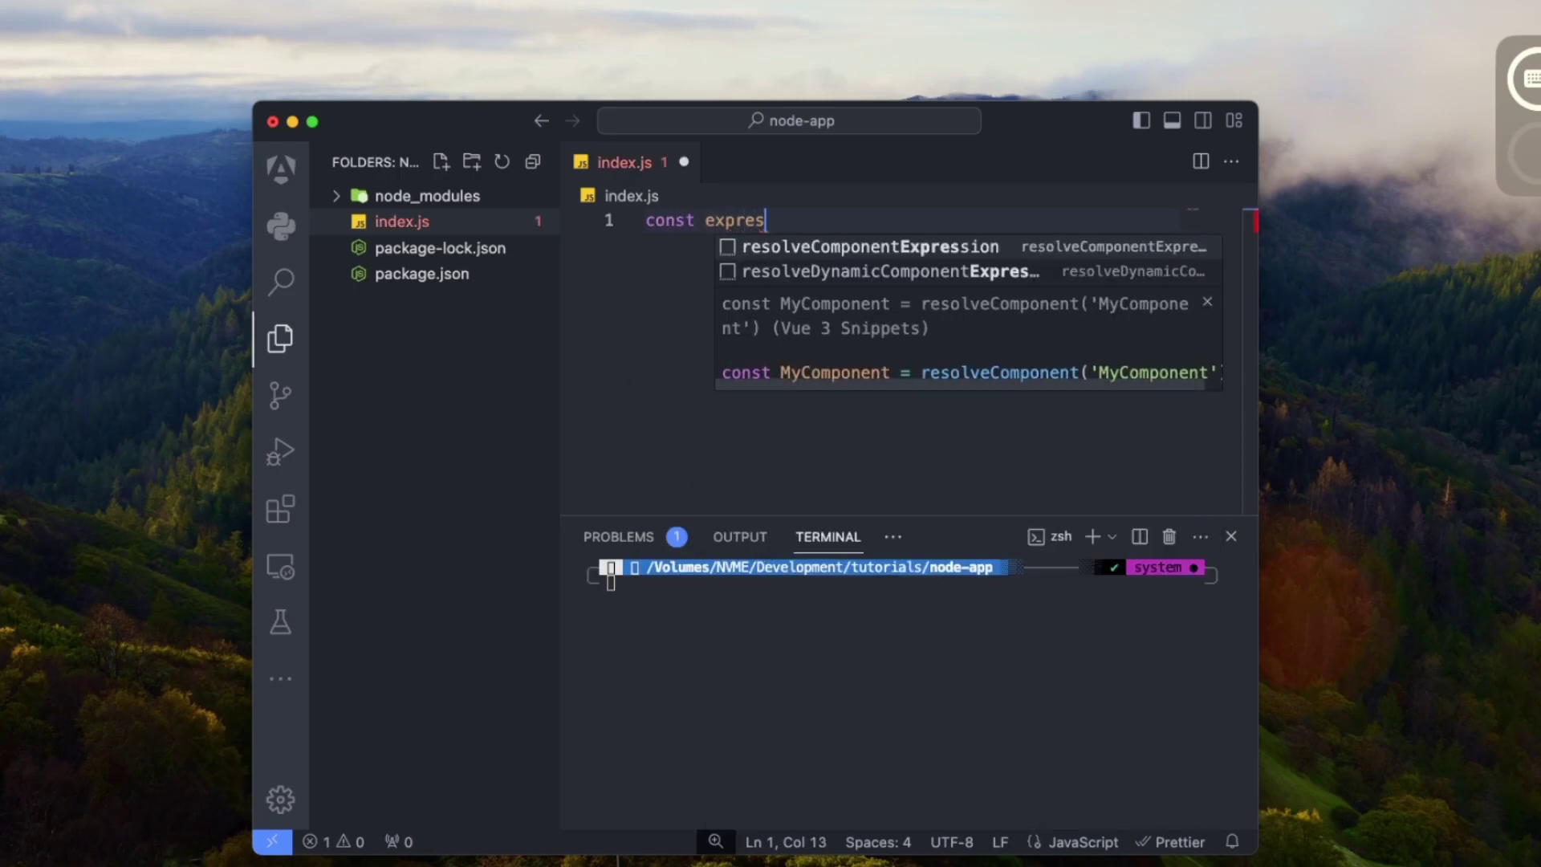
{"action": "type", "text": "s = require('exp"}
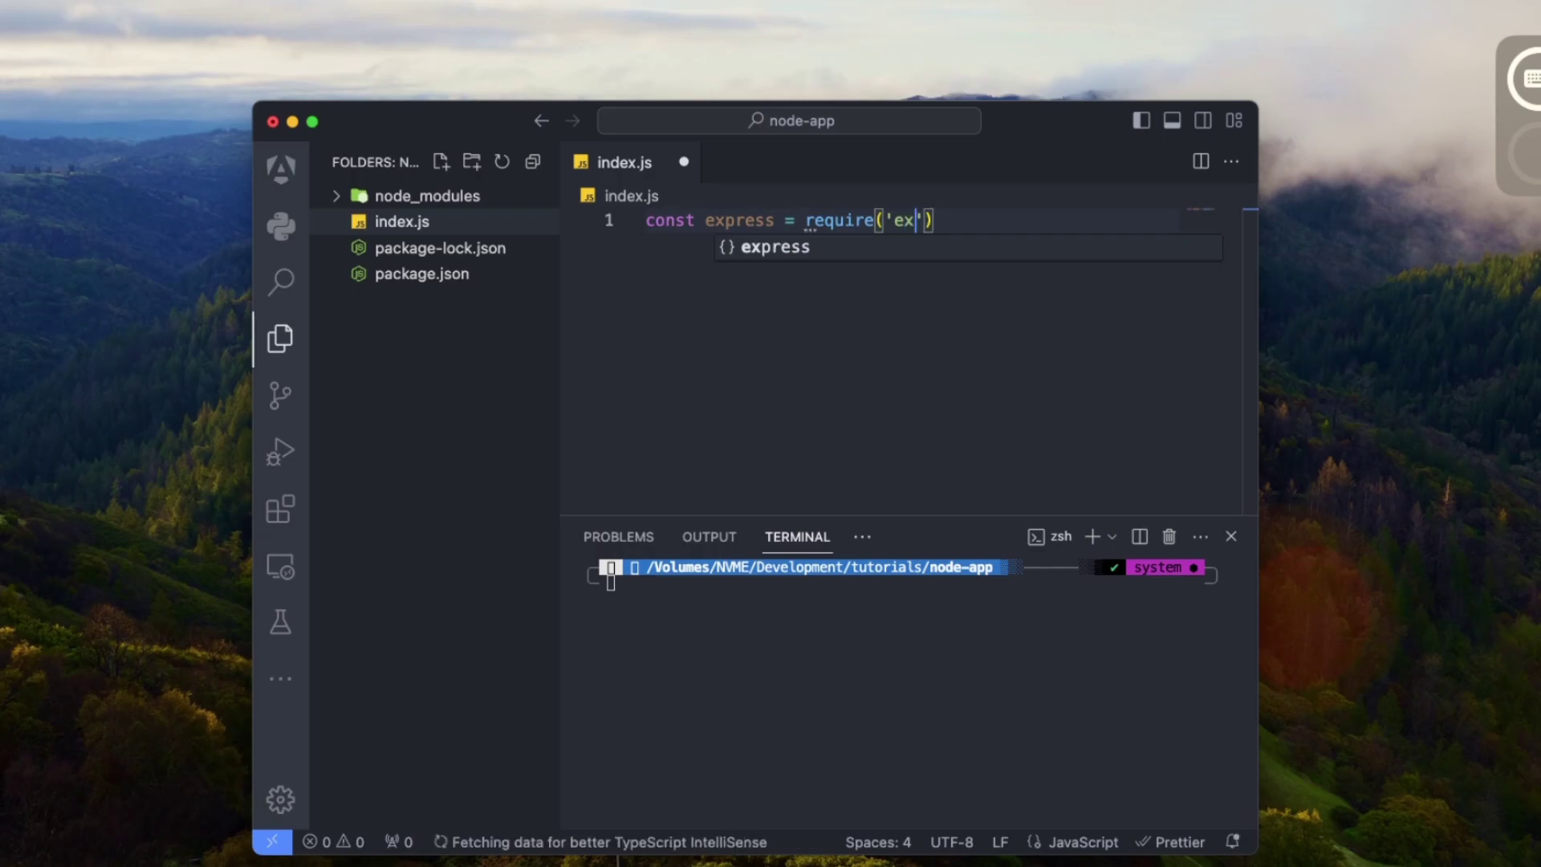
{"action": "type", "text": "ress')"}
{"action": "key", "text": "Return"}
{"action": "type", "text": "const app "}
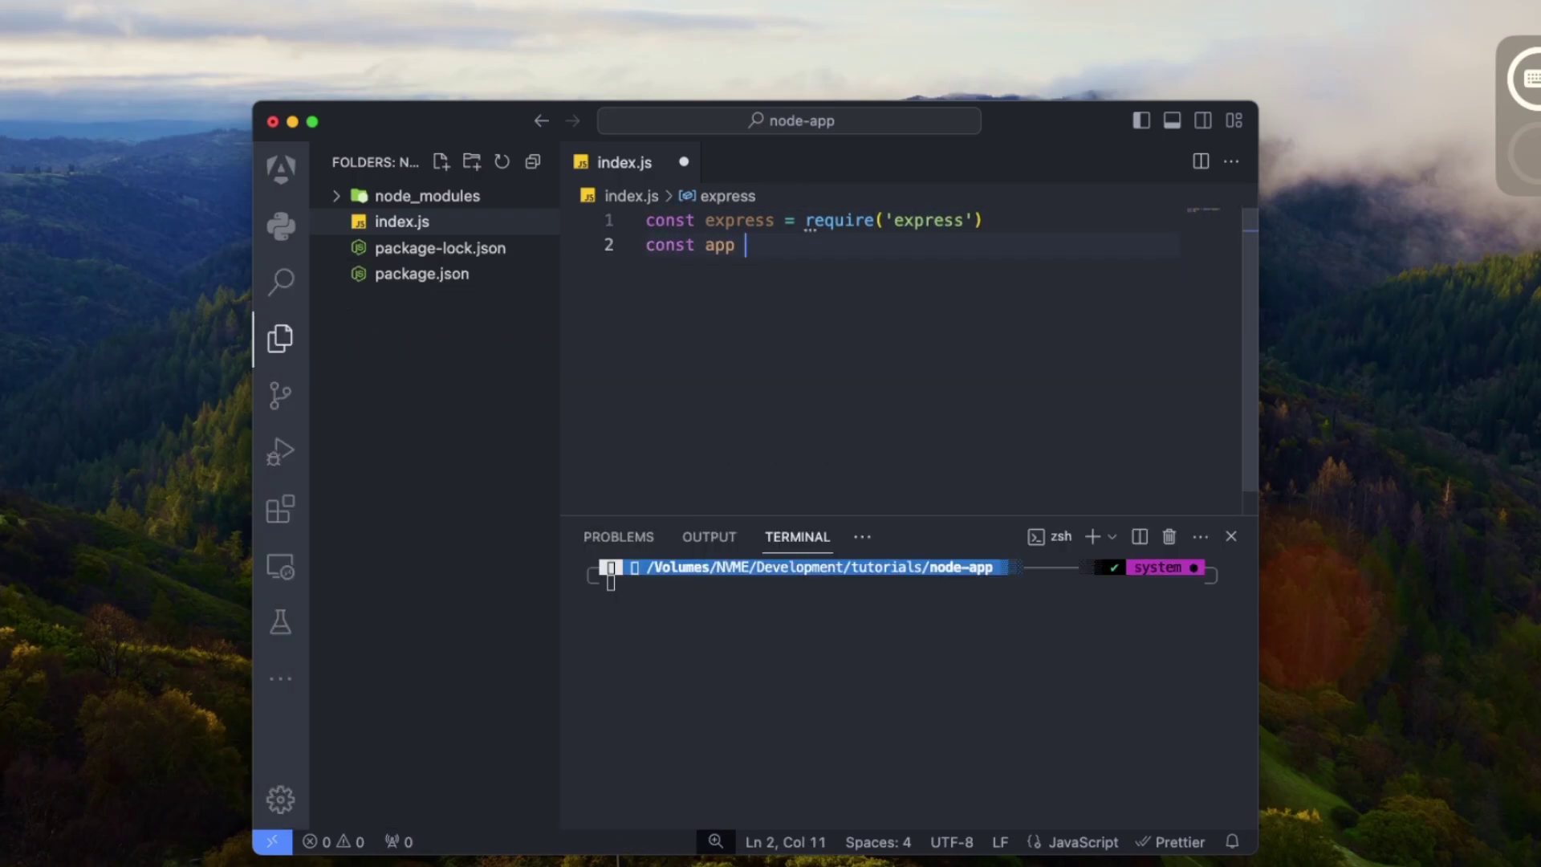
{"action": "type", "text": "= express()"}
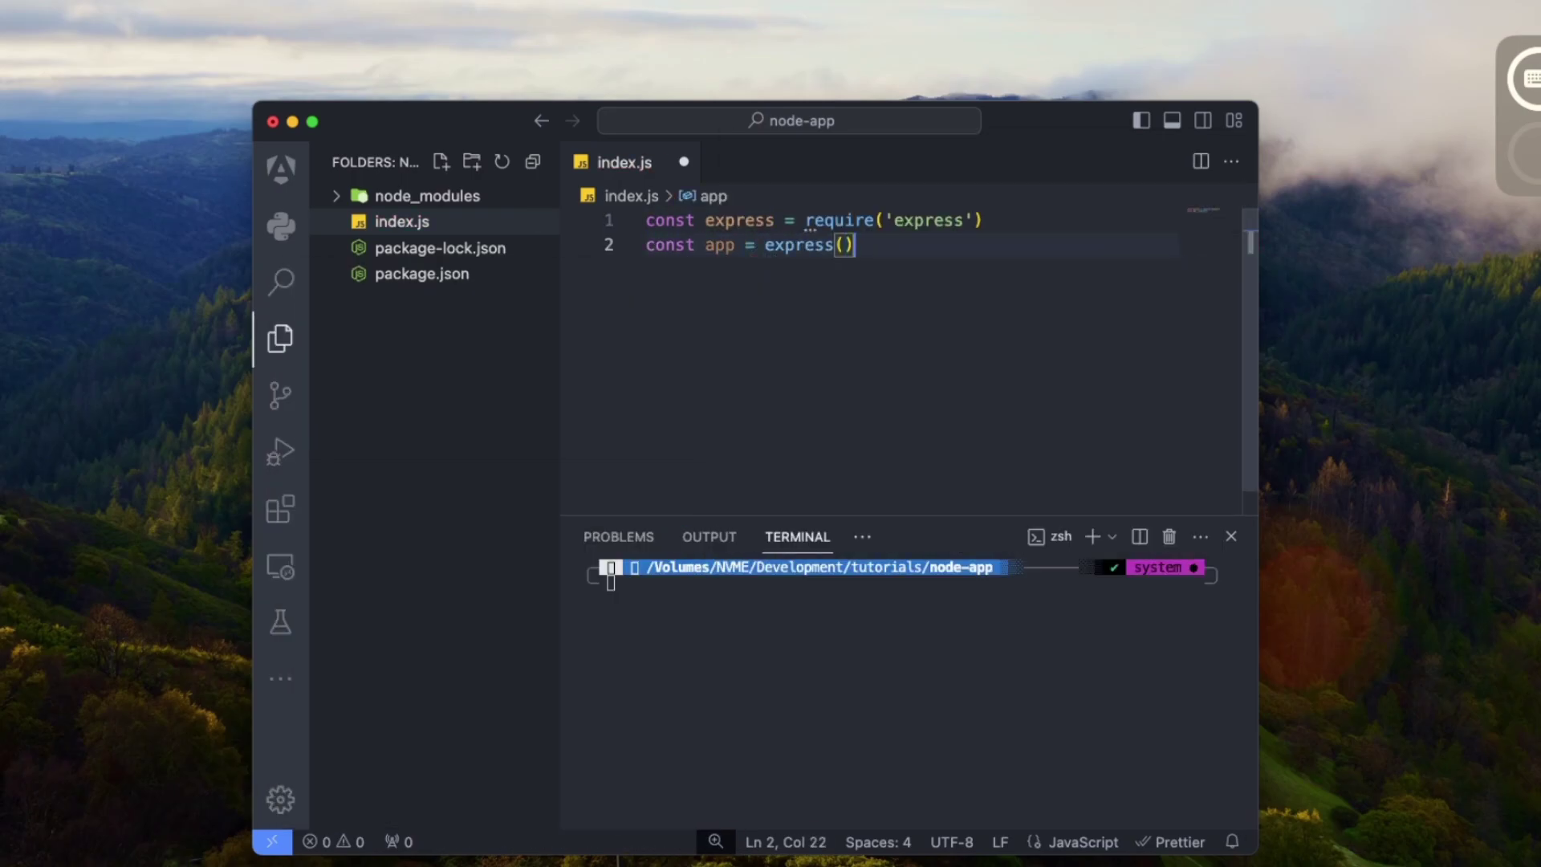
{"action": "key", "text": "Return"}
{"action": "type", "text": "const port"}
{"action": "key", "text": "Escape"}
{"action": "type", "text": "= "}
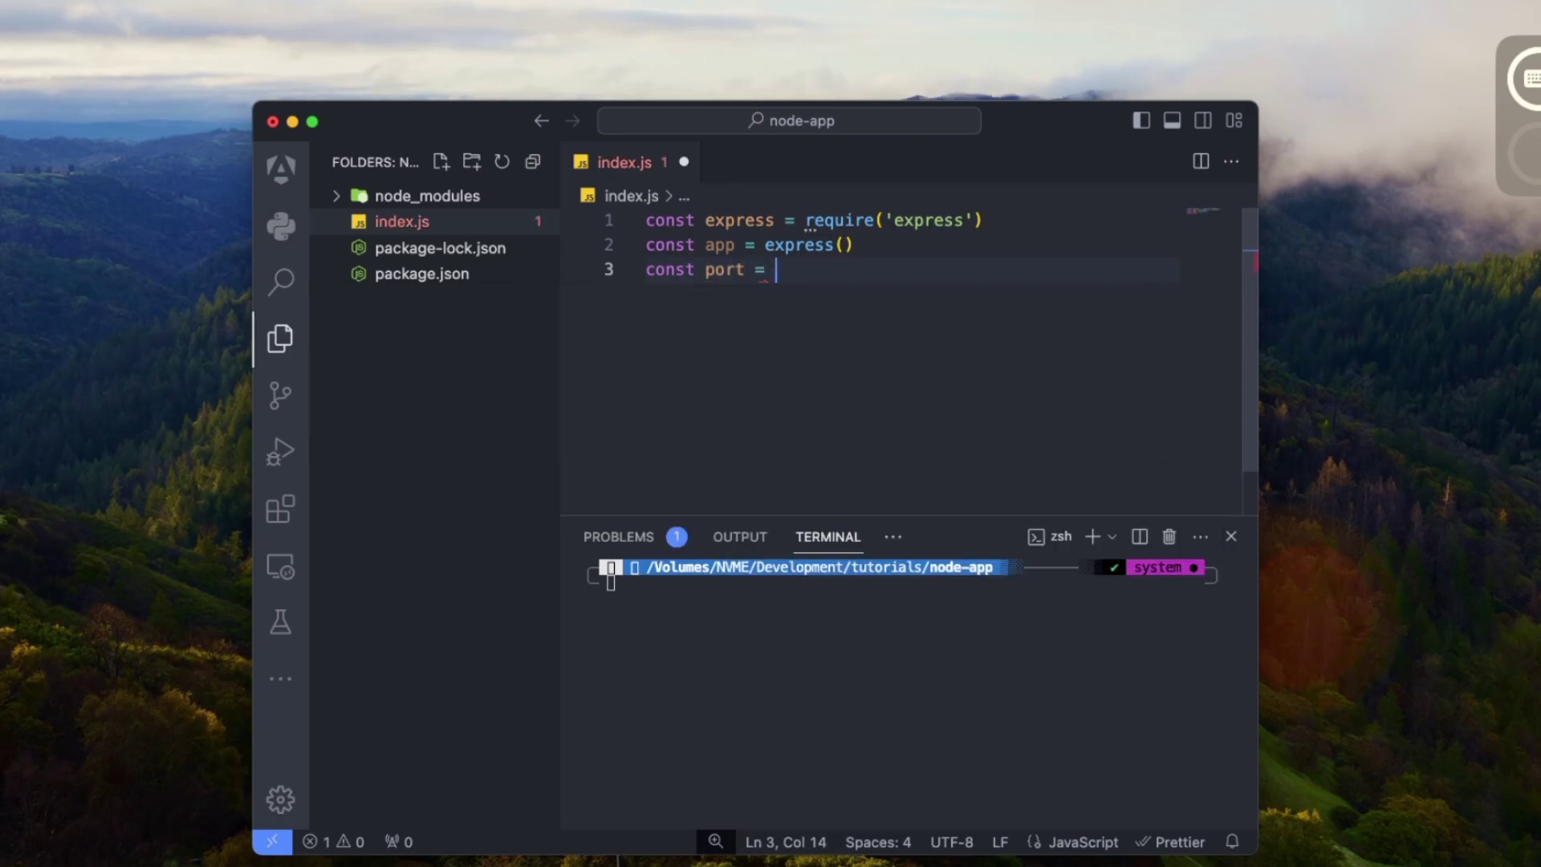
{"action": "type", "text": "3"}
{"action": "key", "text": "Return"}
{"action": "key", "text": "Return"}
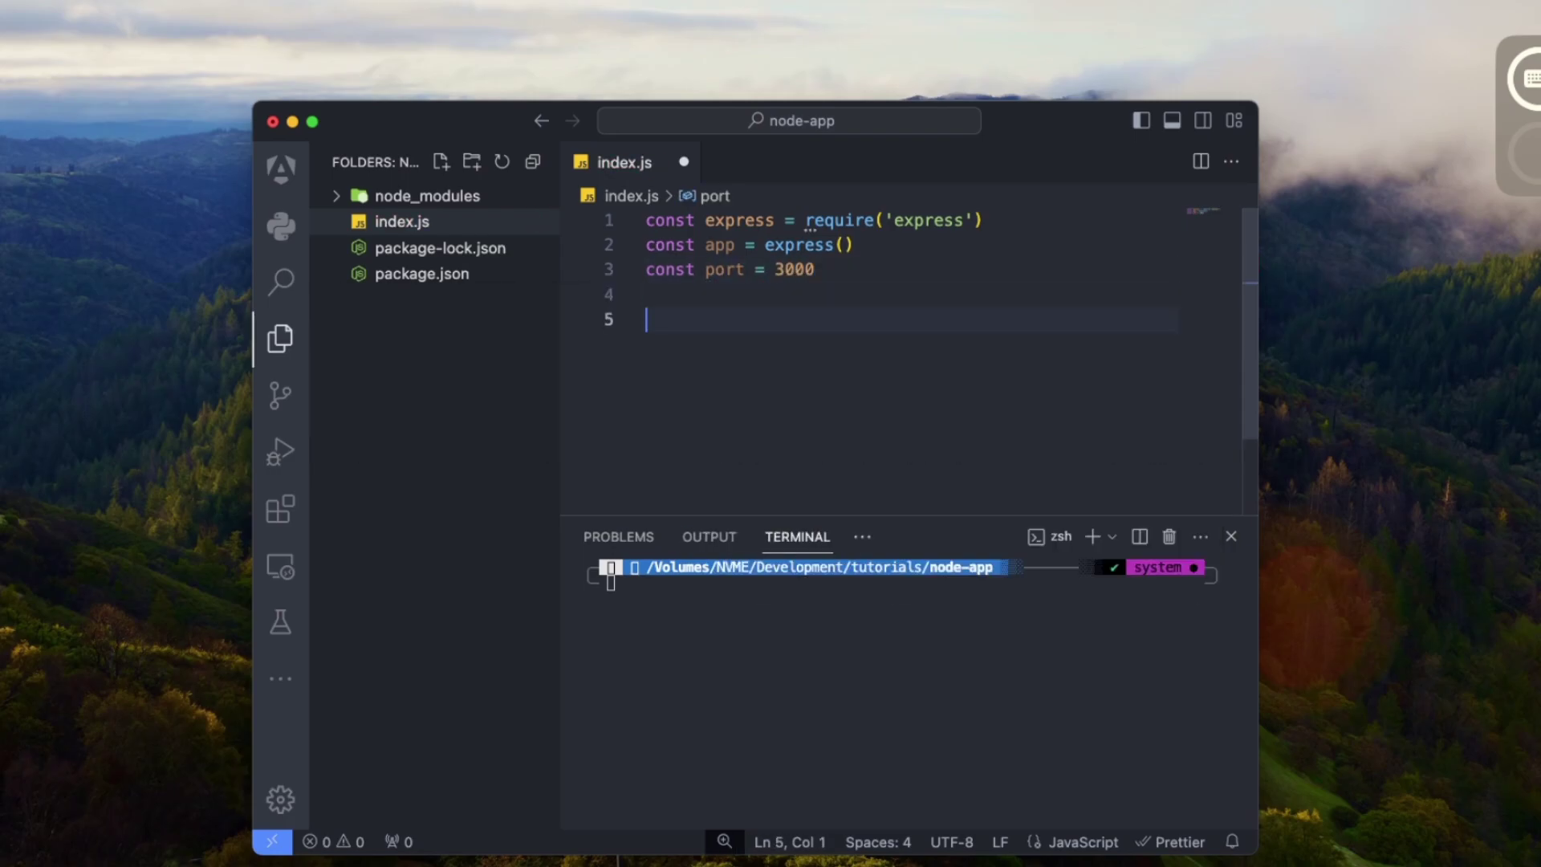
{"action": "type", "text": "app.get('/', (req, res) "}
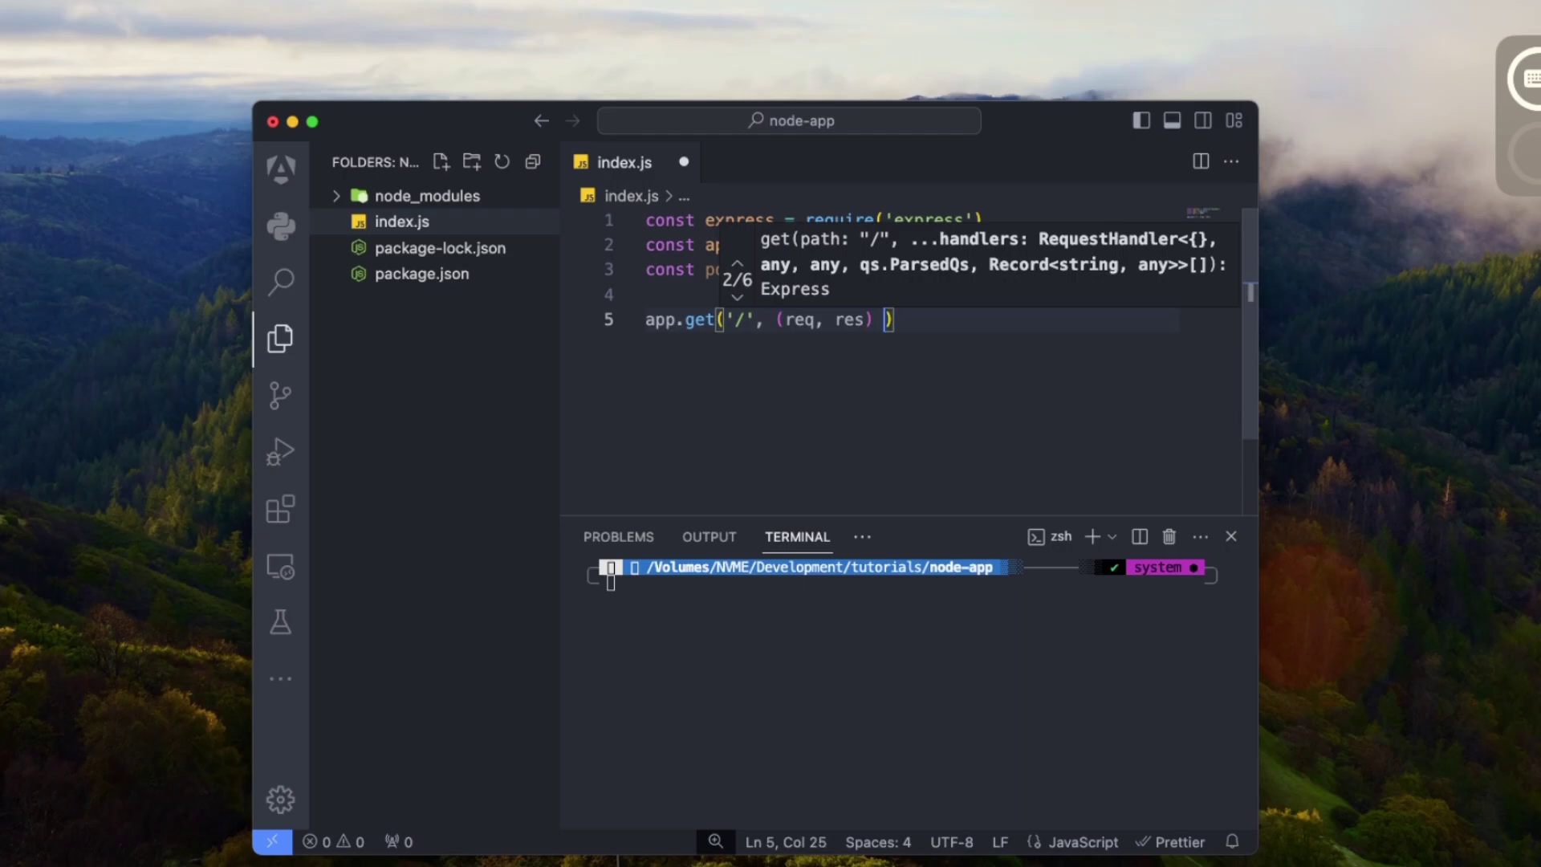
{"action": "type", "text": "=> {"}
{"action": "key", "text": "Return"}
{"action": "type", "text": "res.send('H"}
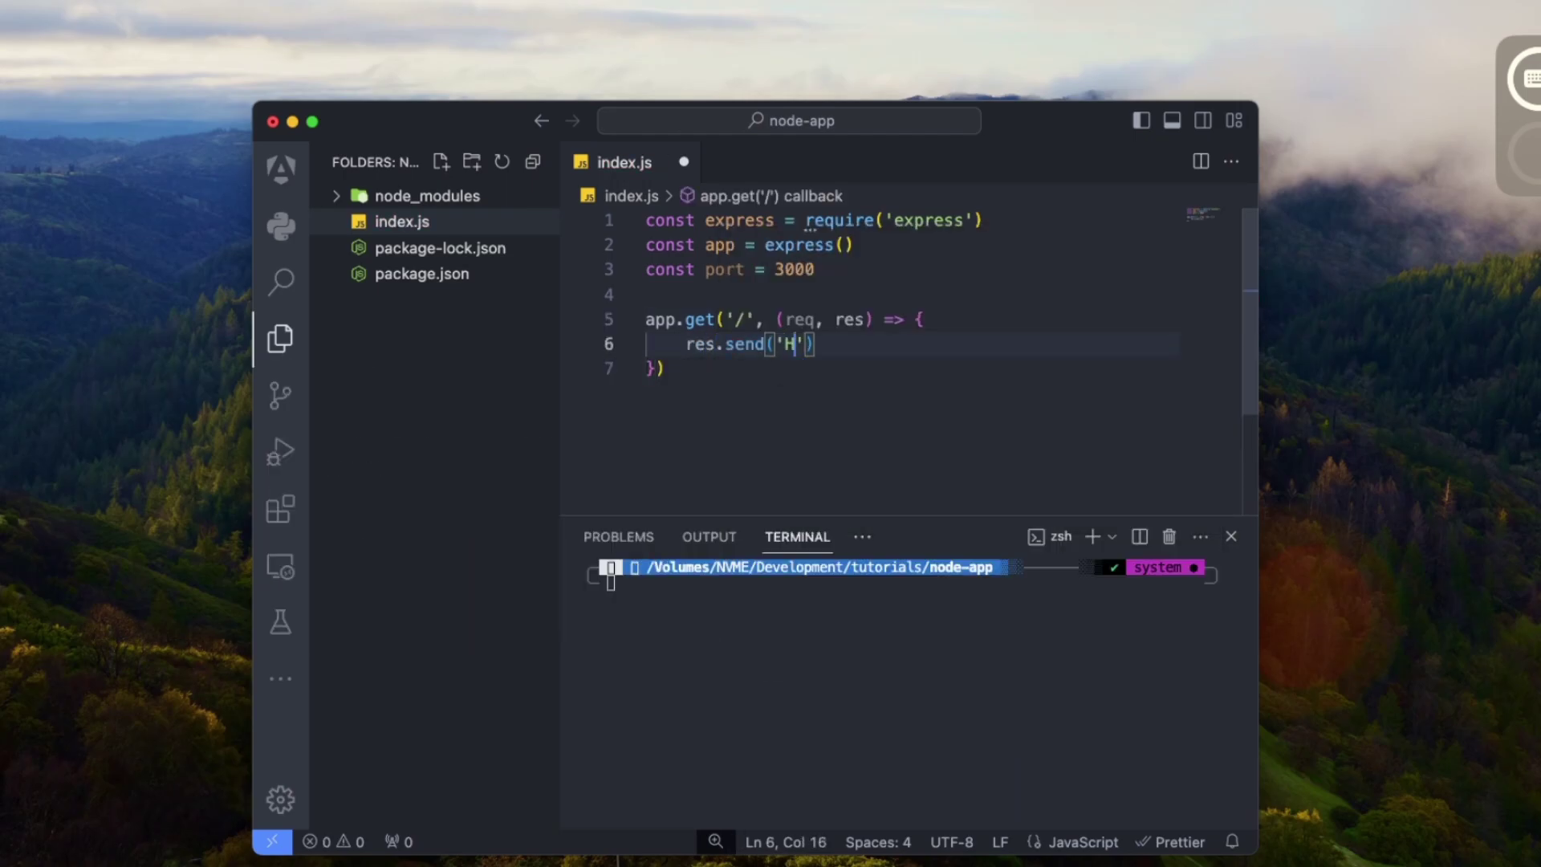
{"action": "type", "text": "ello, Plesk! Thi"}
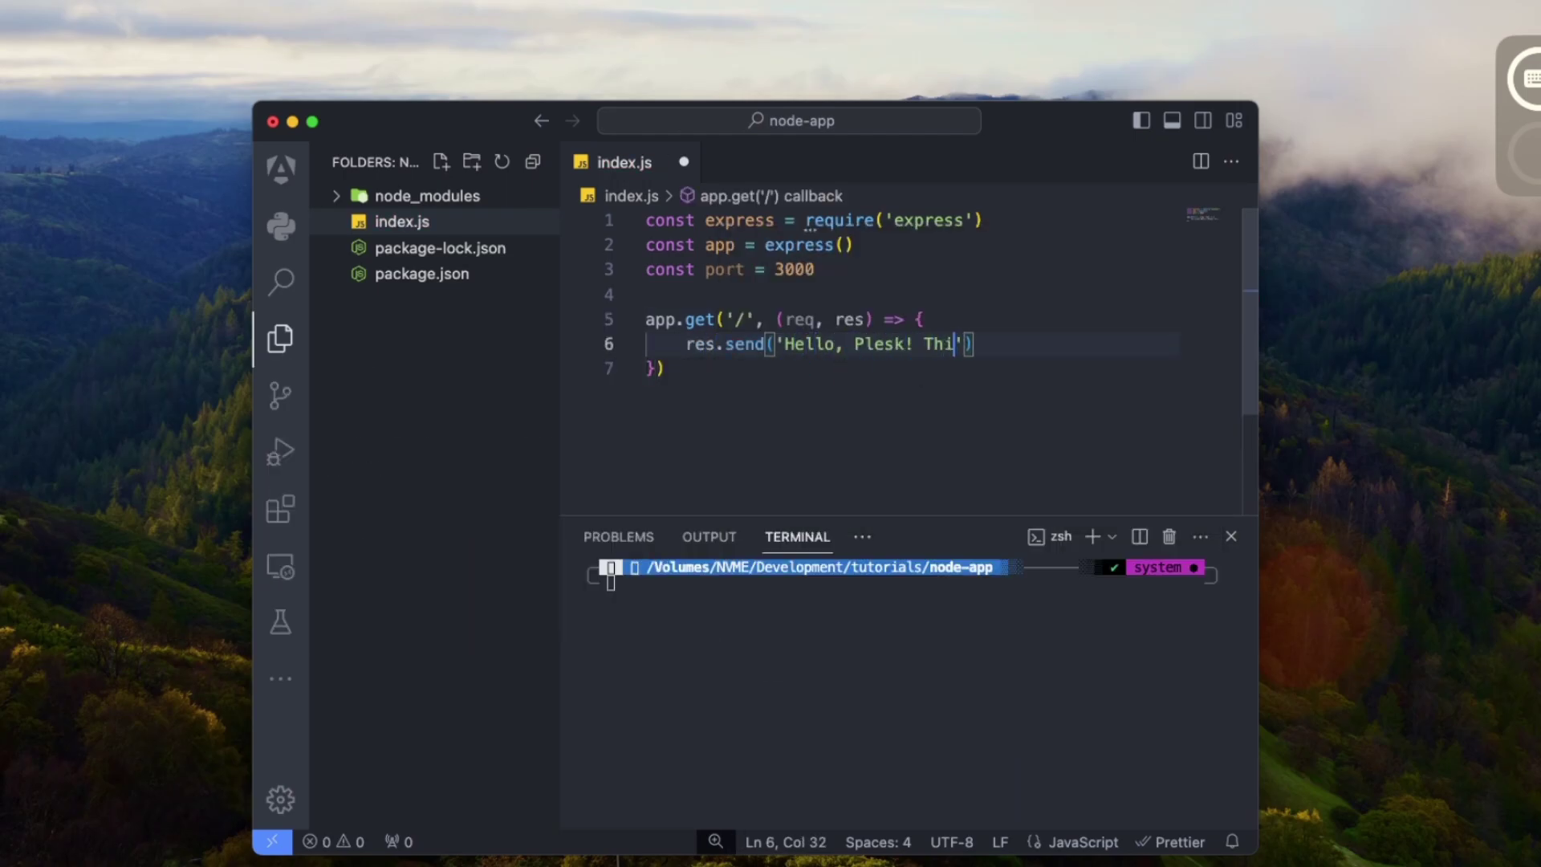
{"action": "type", "text": "s is my node.js app."}
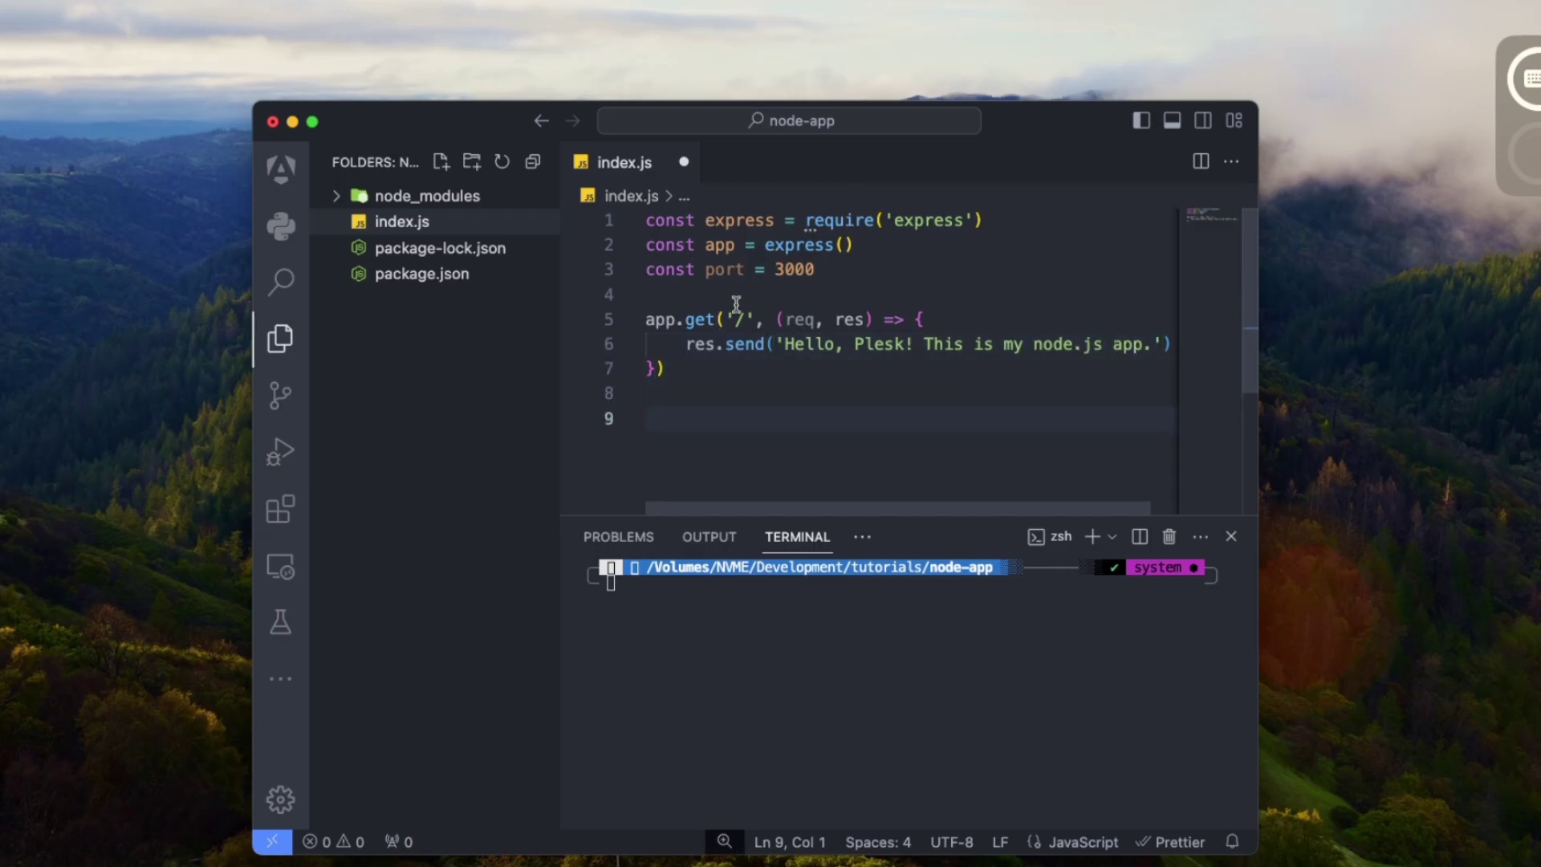
- Add app.listen on port 3000 with a console.log, then run npm run start
{"action": "left_click", "coordinate": [1169, 441]}
{"action": "key", "text": "Return"}
{"action": "key", "text": "Return"}
{"action": "type", "text": "app.listen(port"}
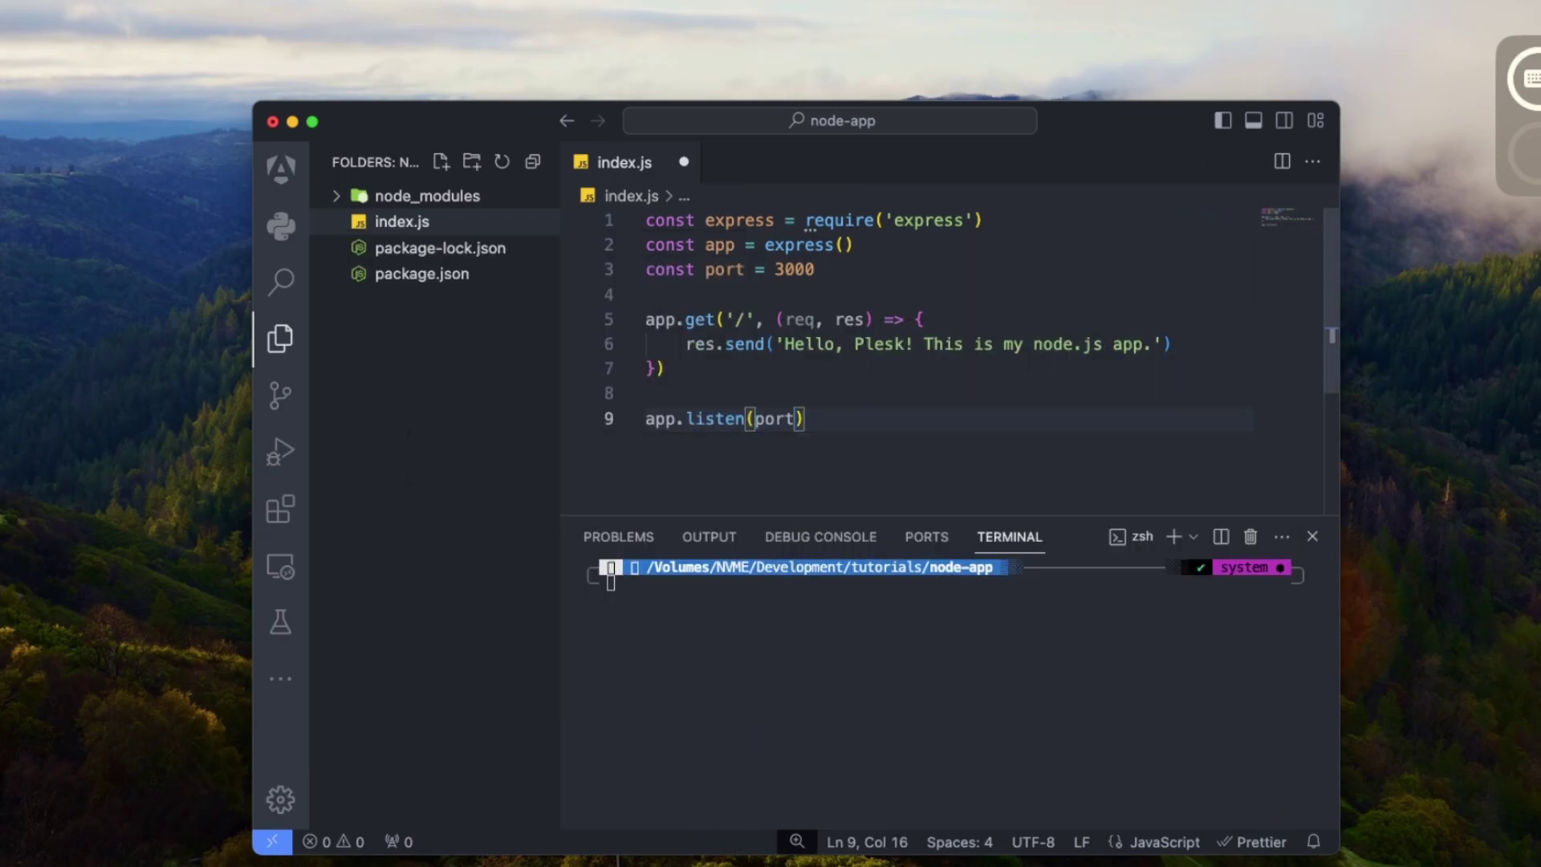
{"action": "type", "text": ", ()=>{"}
{"action": "key", "text": "Return"}
{"action": "type", "text": "log"}
{"action": "key", "text": "Return"}
{"action": "type", "text": "`"}
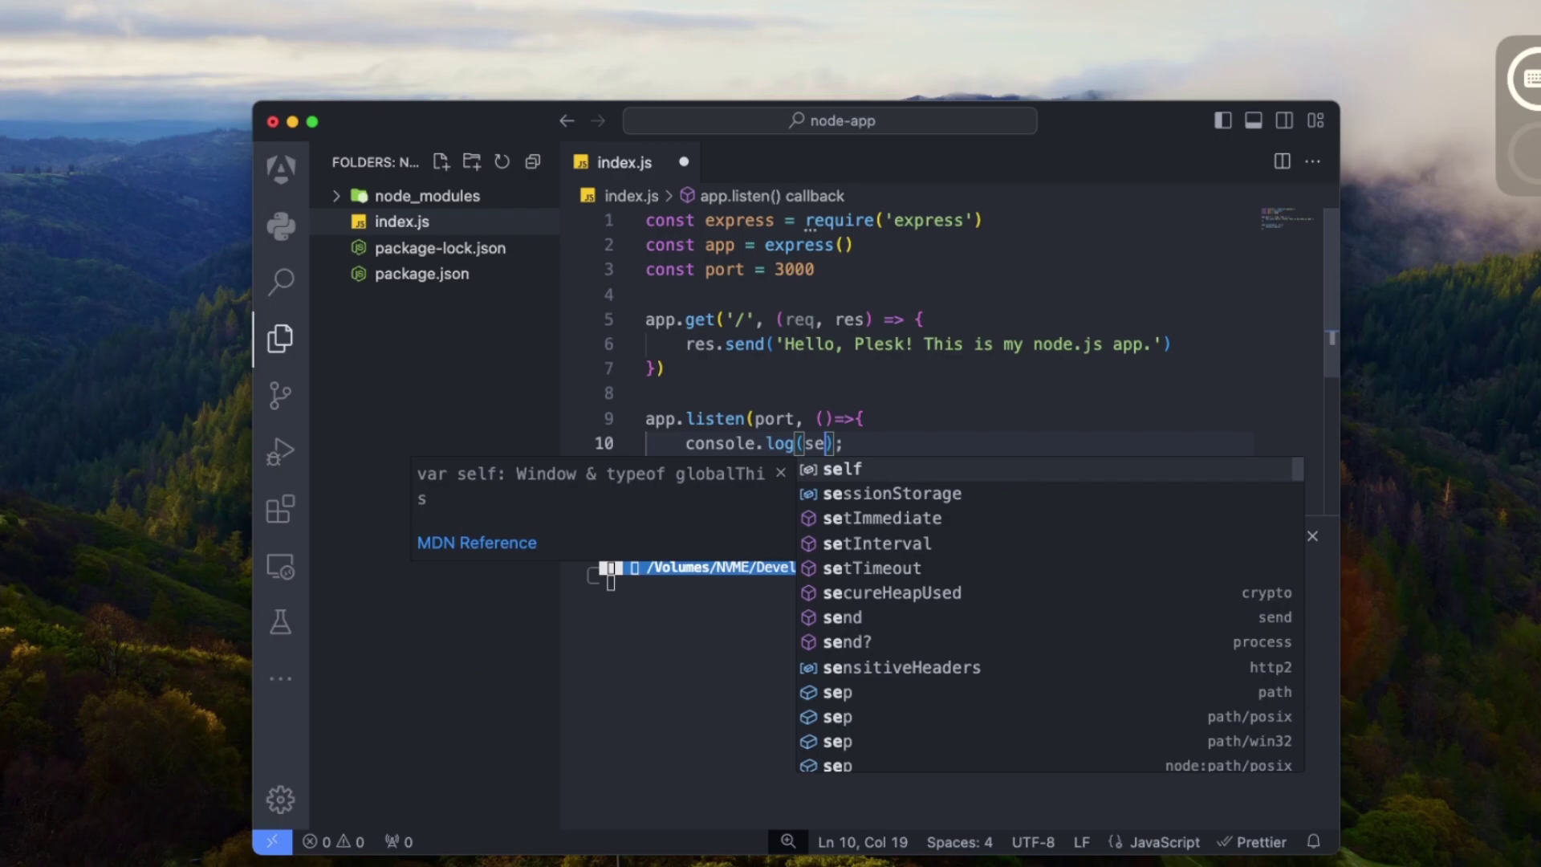
{"action": "type", "text": "Server is running on"}
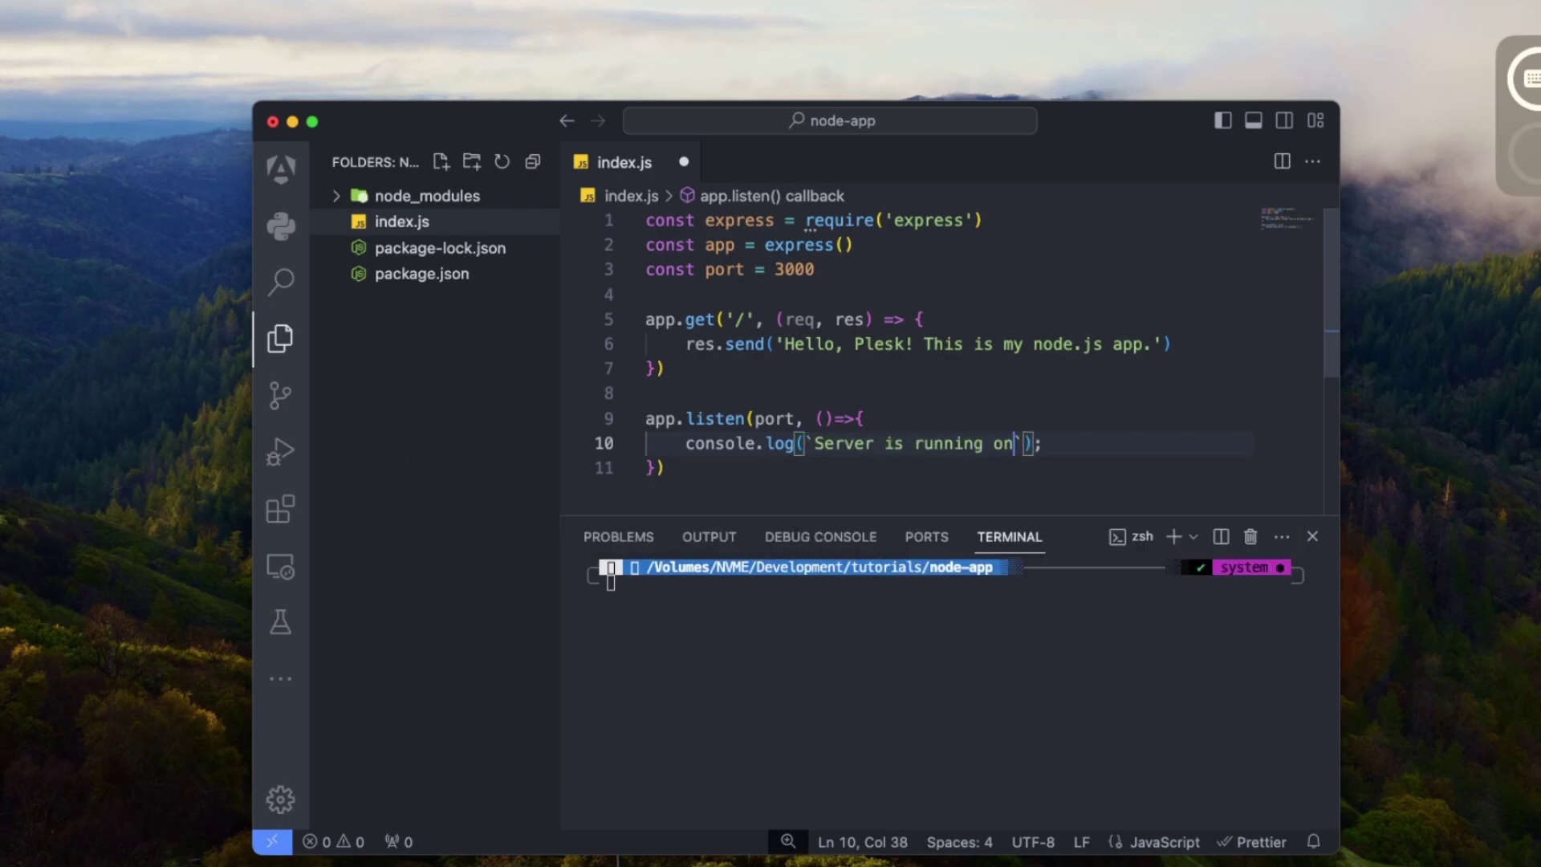
{"action": "type", "text": " port ${port}"}
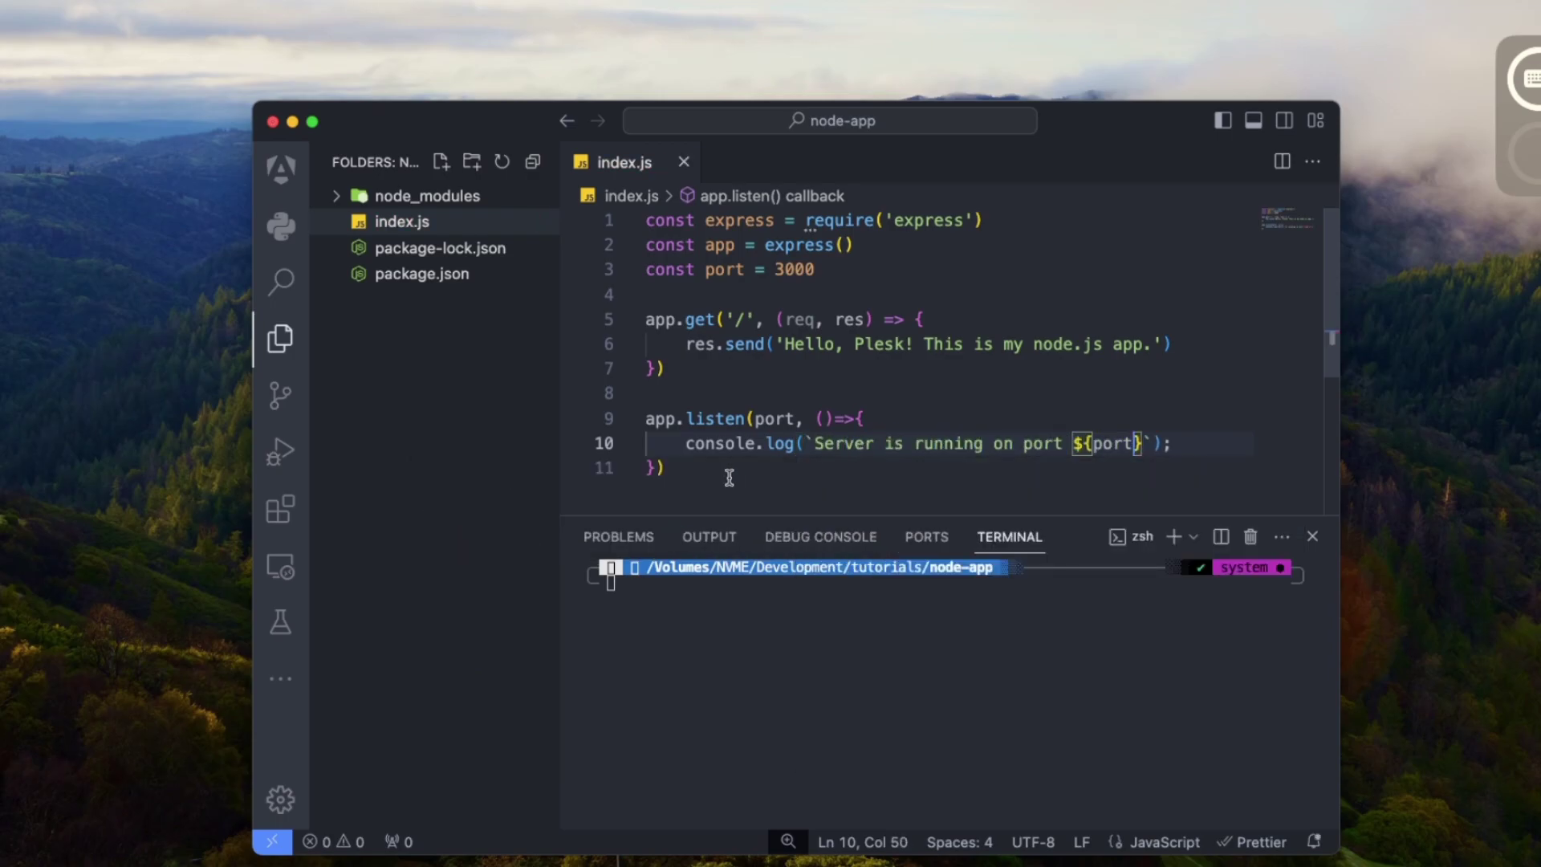
{"action": "left_click", "coordinate": [728, 478]}
{"action": "type", "text": "npm run start"}
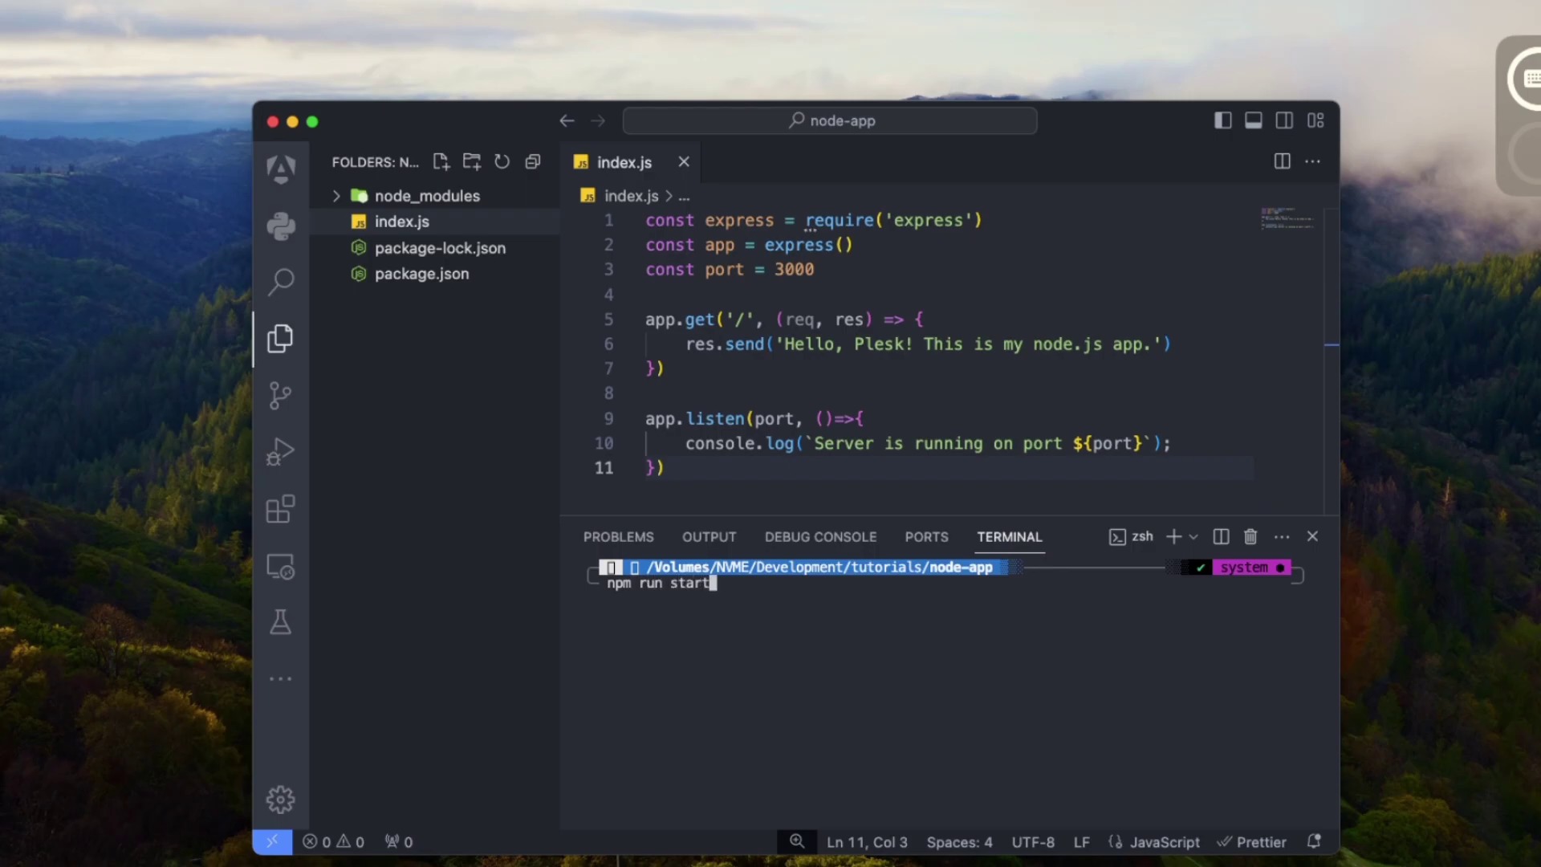
{"action": "key", "text": "Return"}
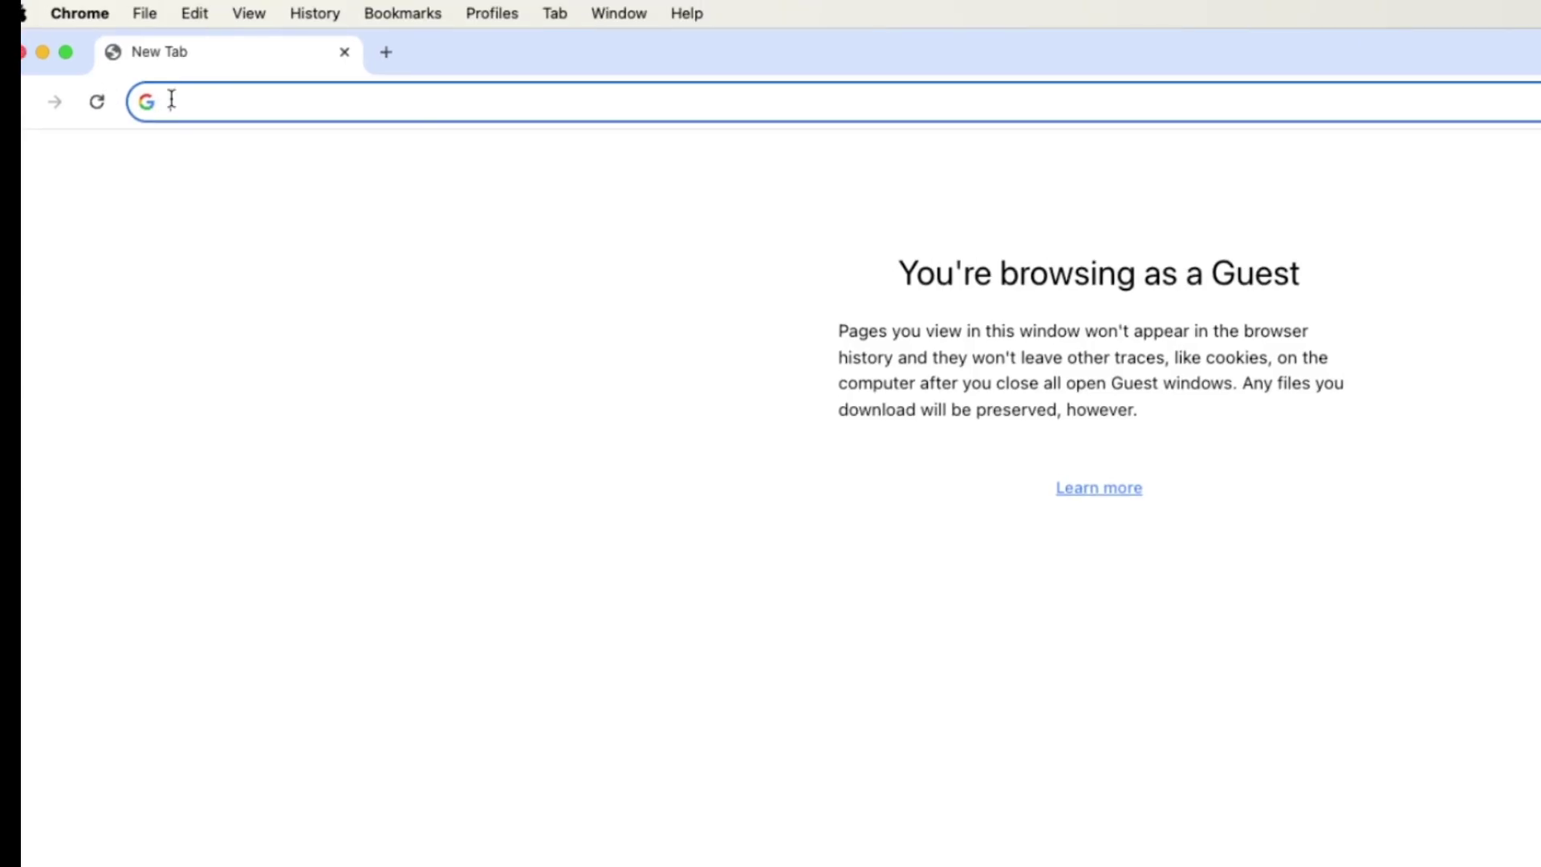
{"action": "type", "text": "localhost:3000"}
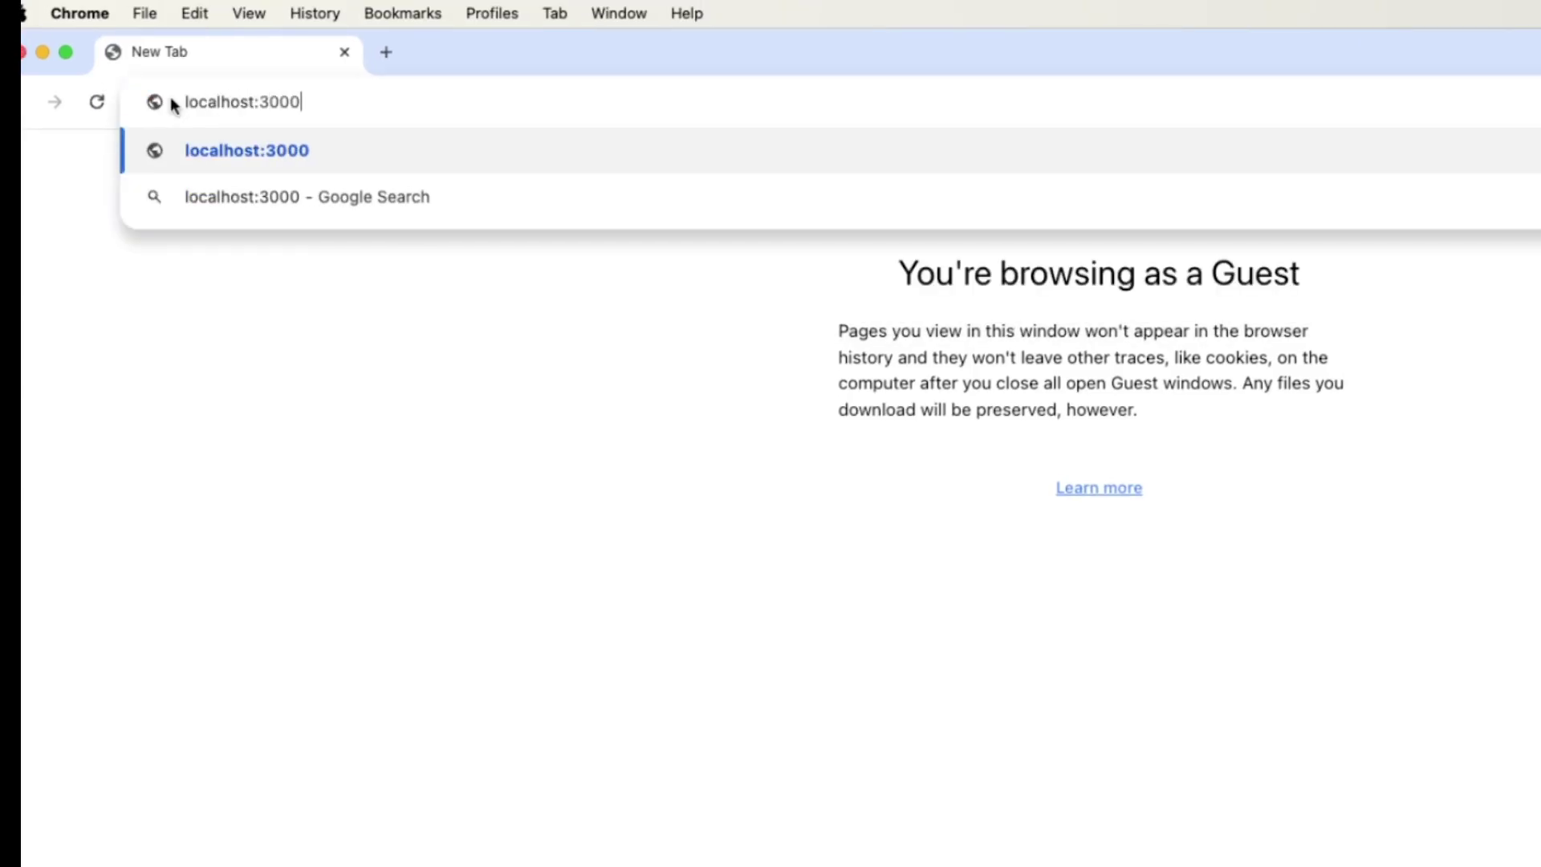
- Confirm localhost:3000 in Chrome shows 'Hello, Plesk! This is my node.js app.'
{"action": "key", "text": "Return"}
{"action": "left_click_drag", "start_coordinate": [309, 161], "coordinate": [24, 150]}
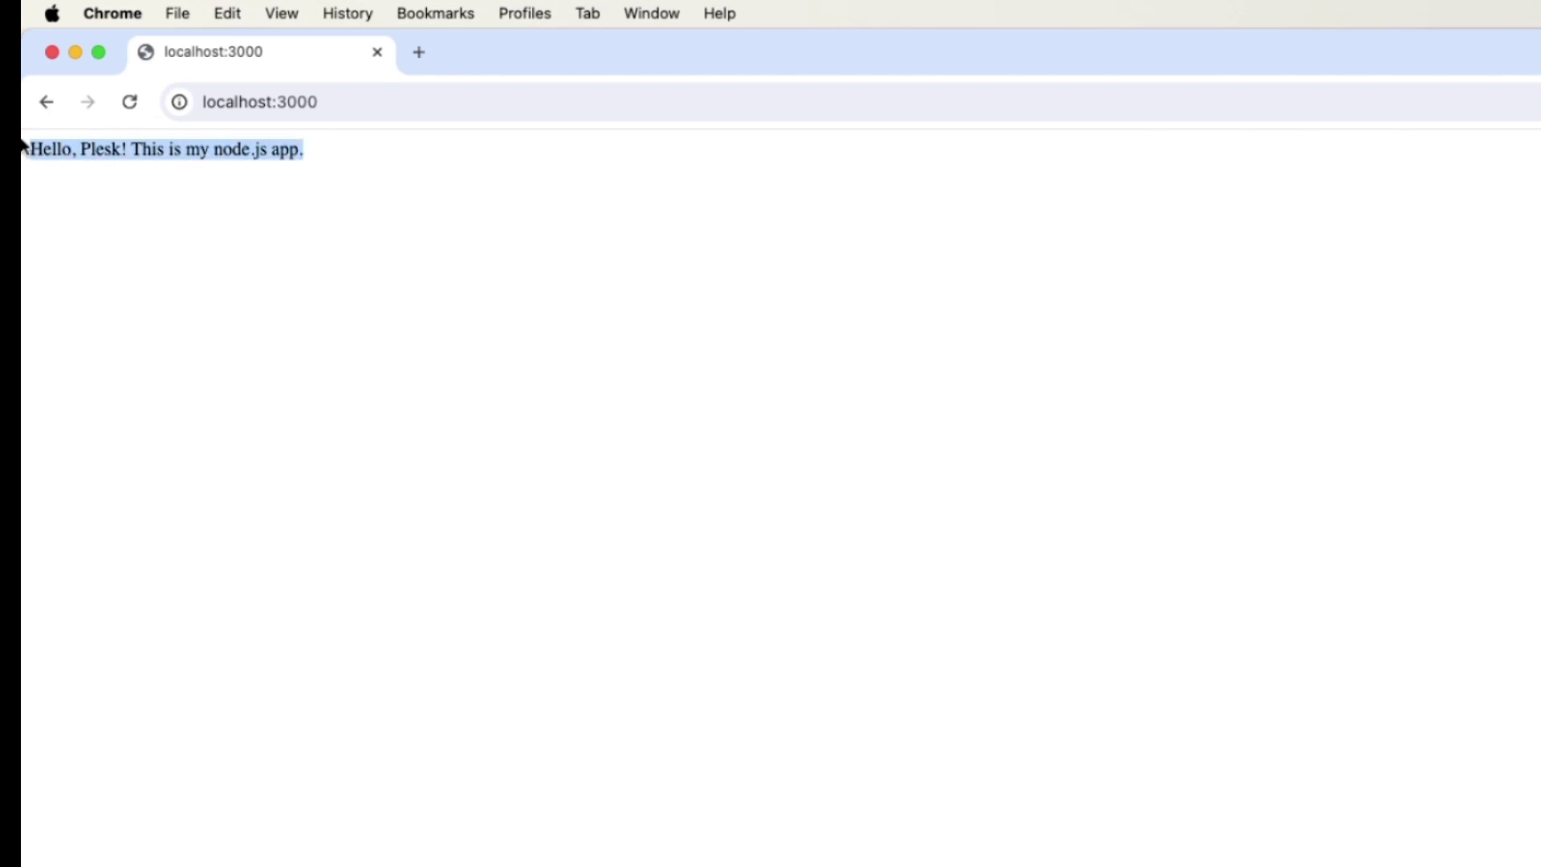
{"action": "left_click", "coordinate": [167, 184]}
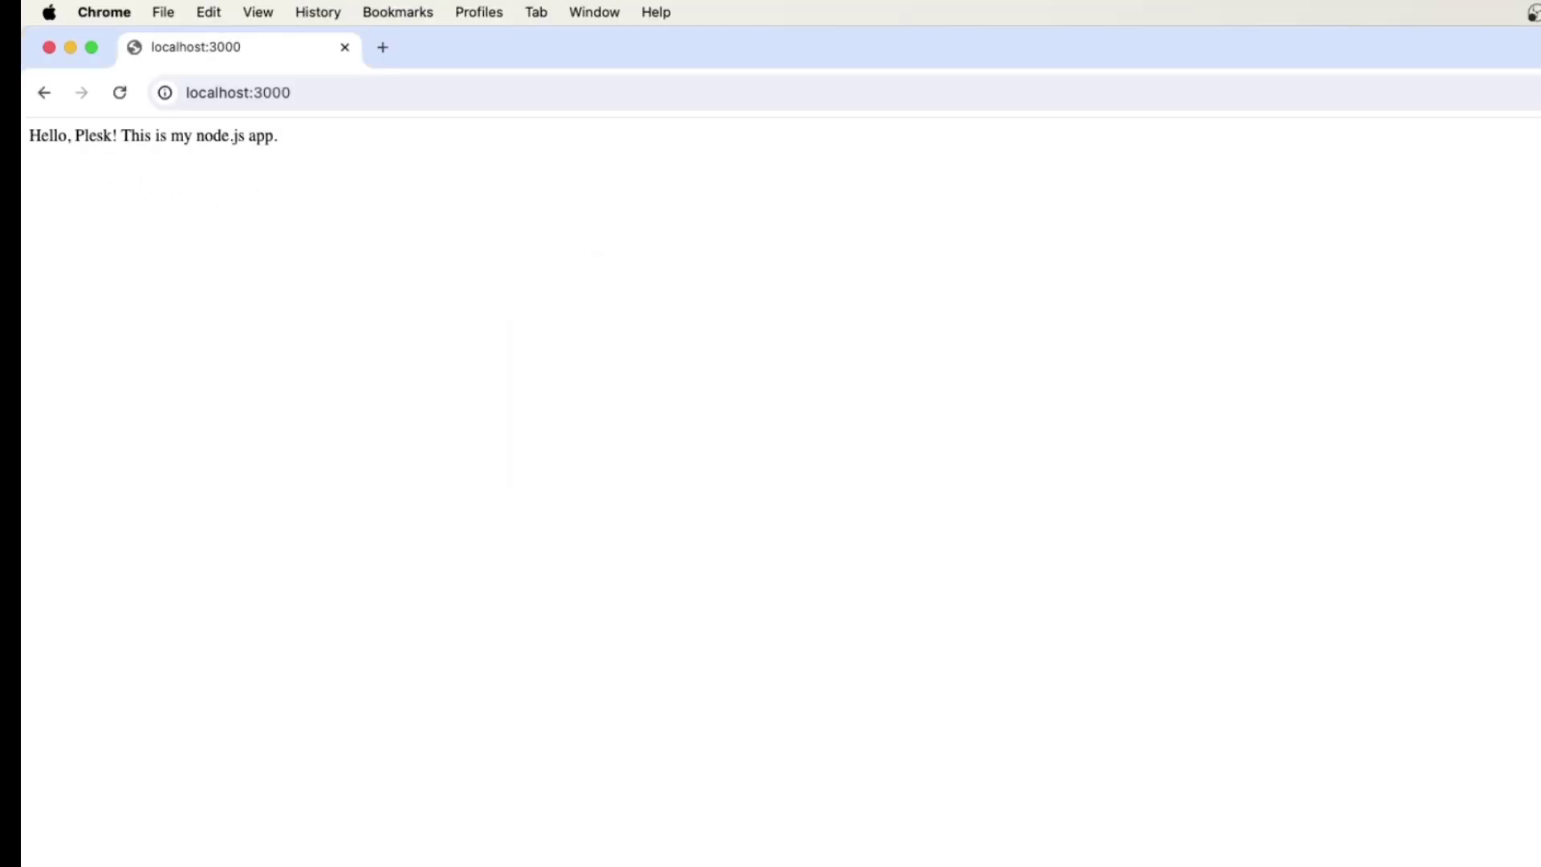
- Stop the local node server with Ctrl+C and clear the VS Code terminal
{"action": "key", "text": "super+Tab"}
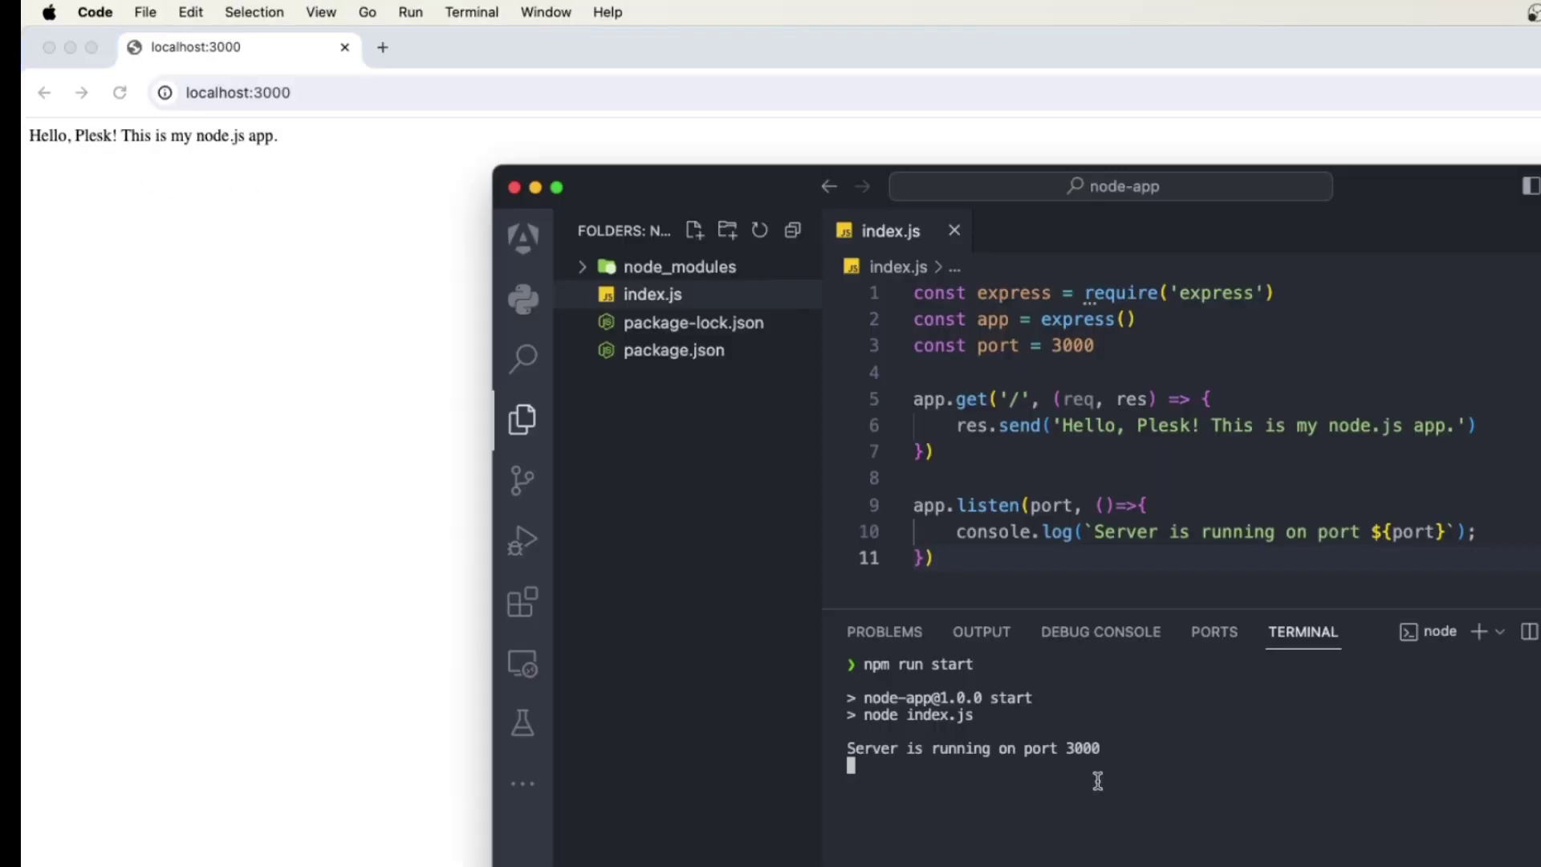
{"action": "key", "text": "ctrl+c"}
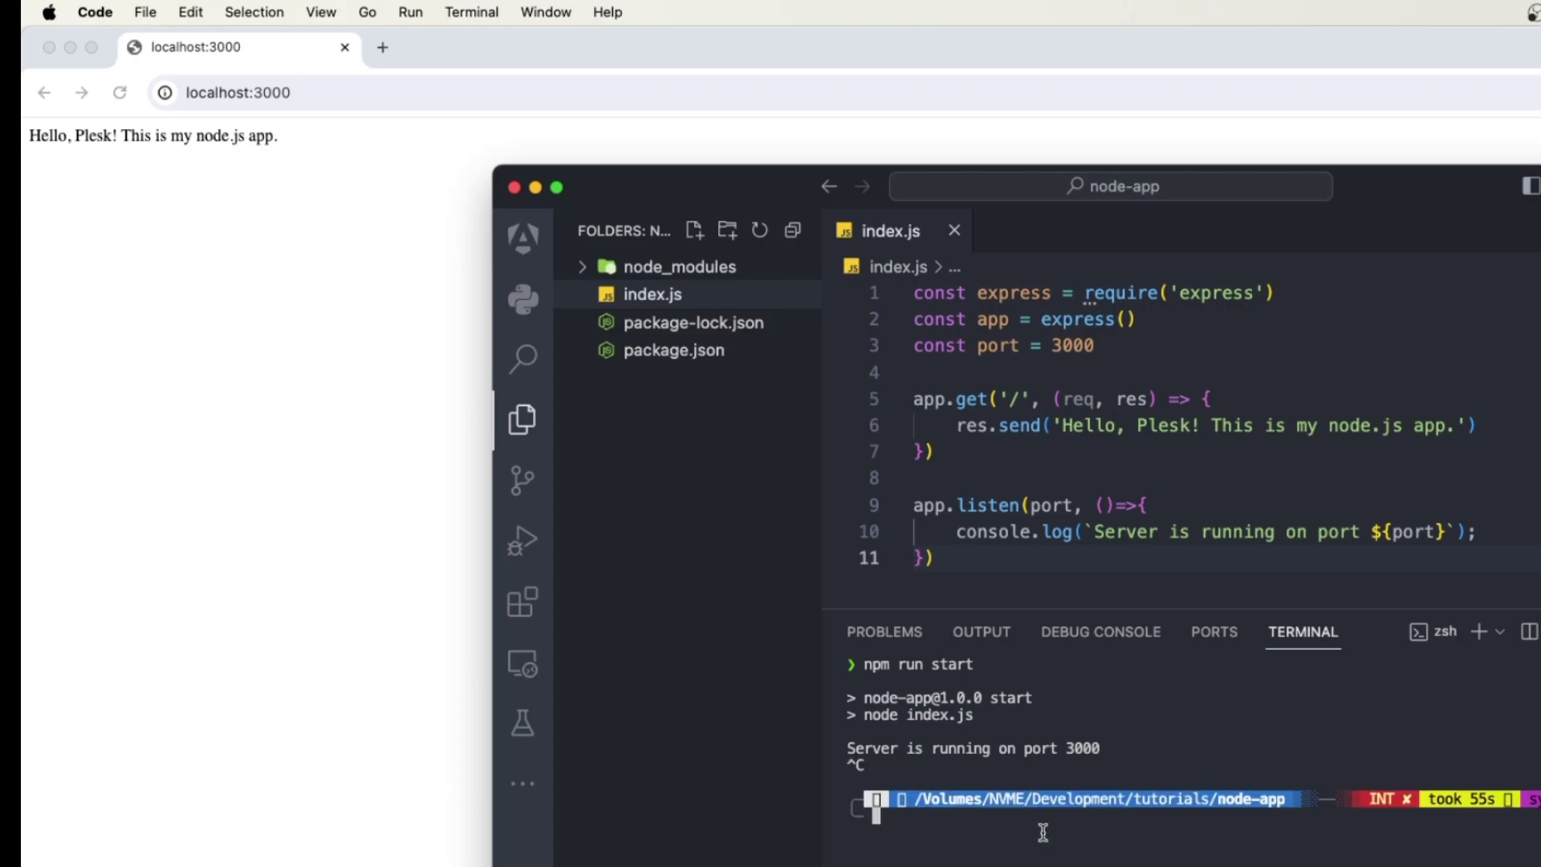
{"action": "key", "text": "super+k"}
{"action": "type", "text": "open ."}
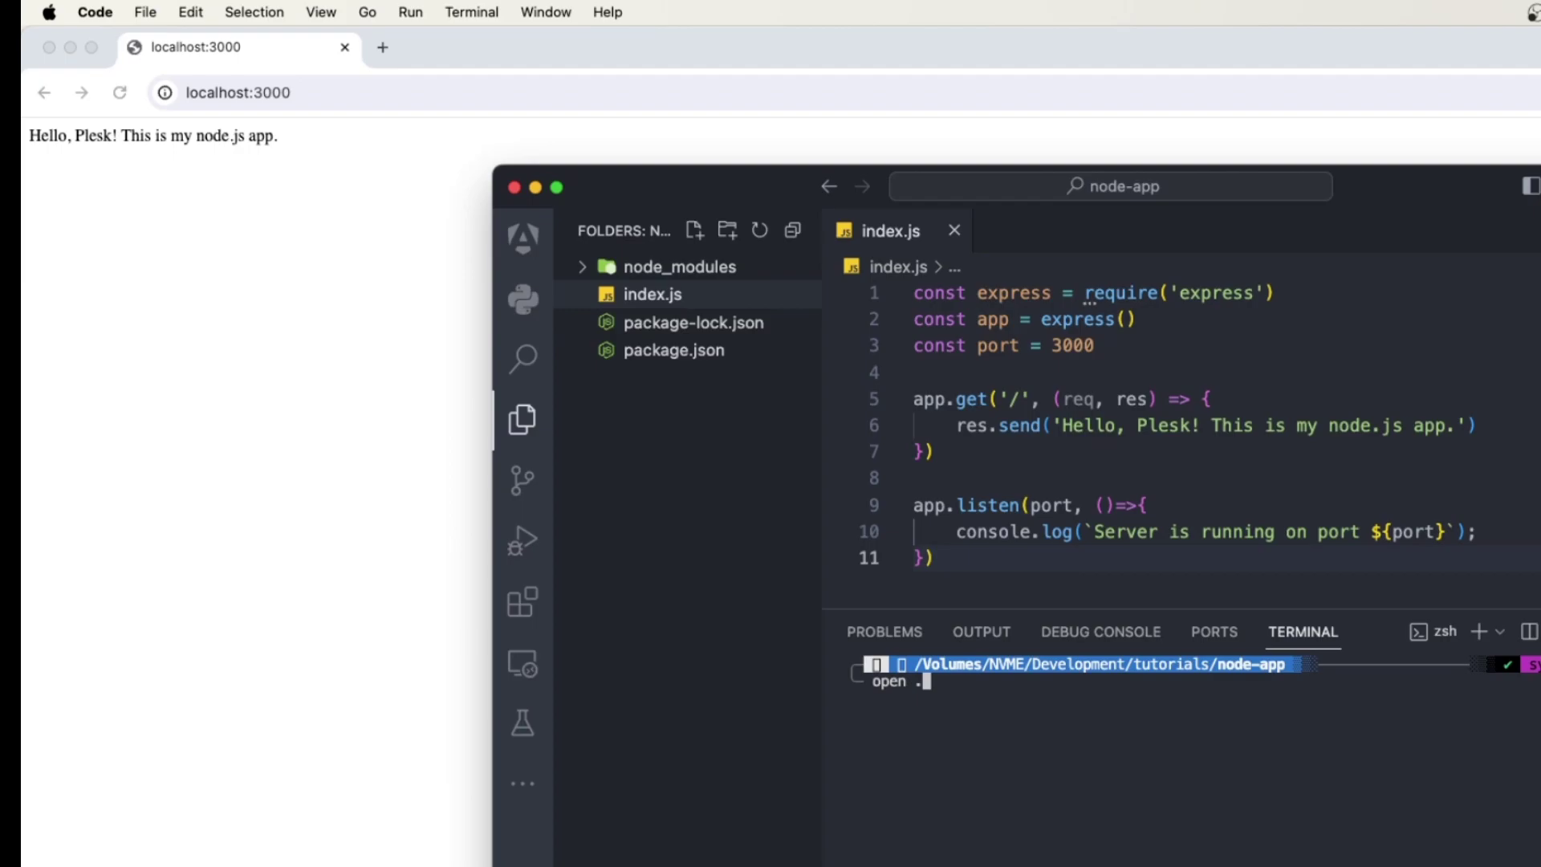
- Open node-app in Finder and compress index.js, package.json and package-lock.json
{"action": "key", "text": "Return"}
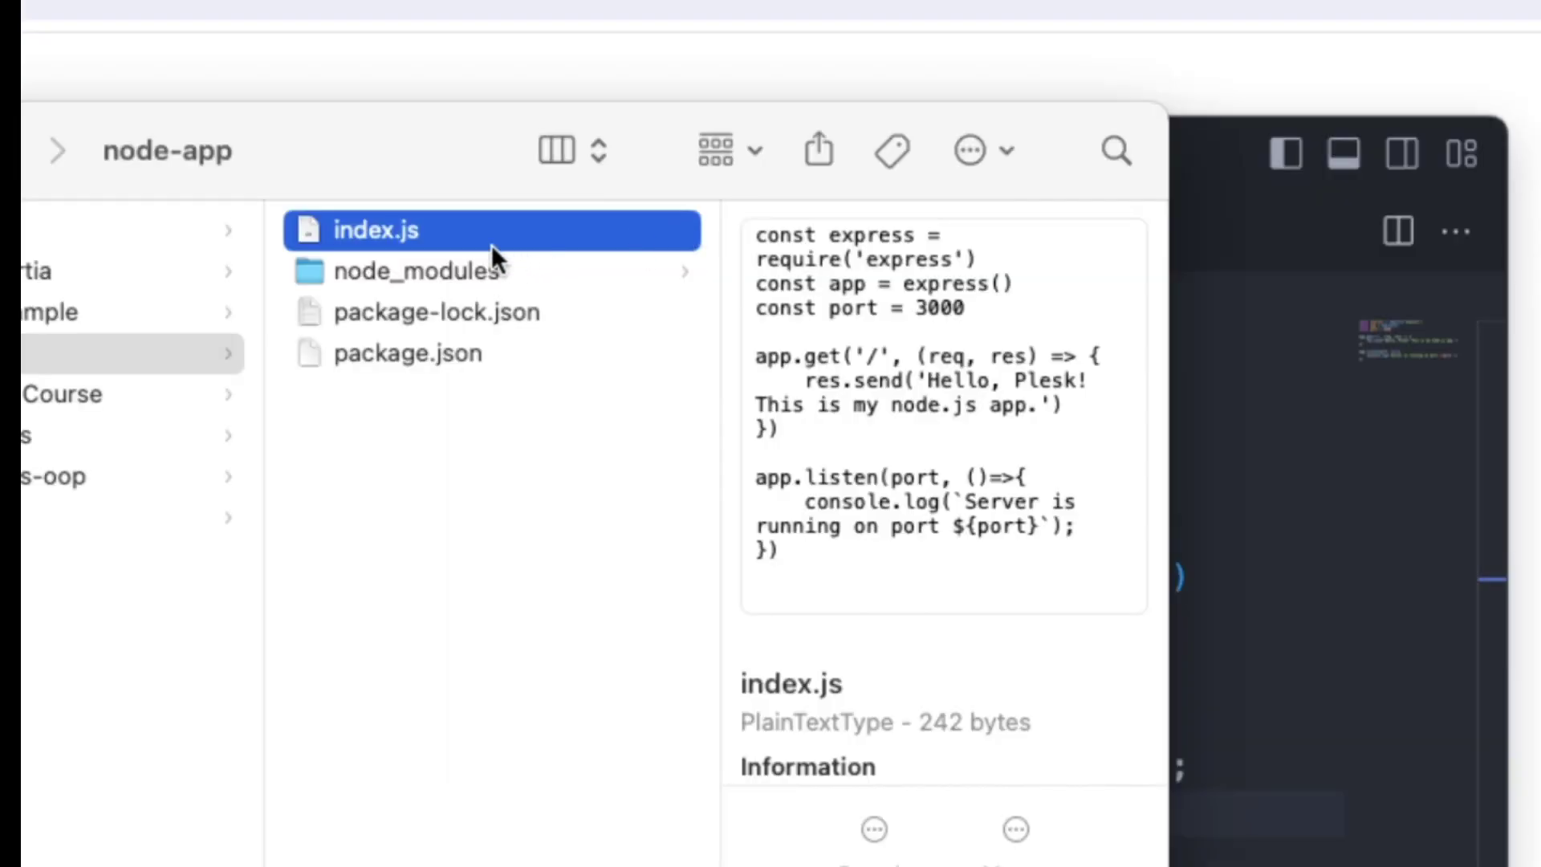
{"action": "left_click", "coordinate": [435, 312], "text": "super"}
{"action": "left_click", "coordinate": [398, 354], "text": "super"}
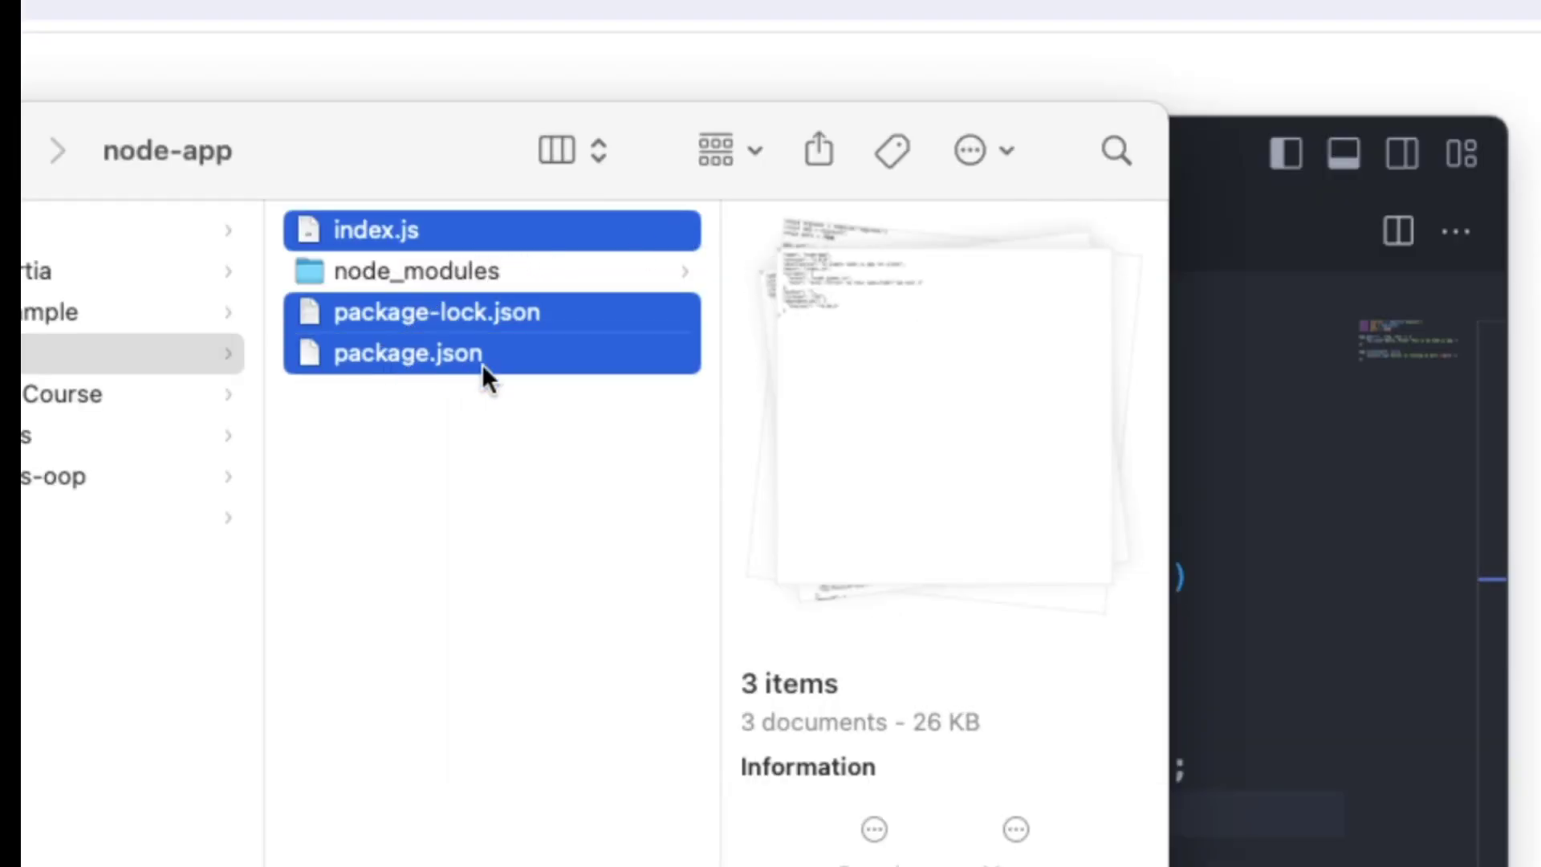
{"action": "right_click", "coordinate": [411, 354]}
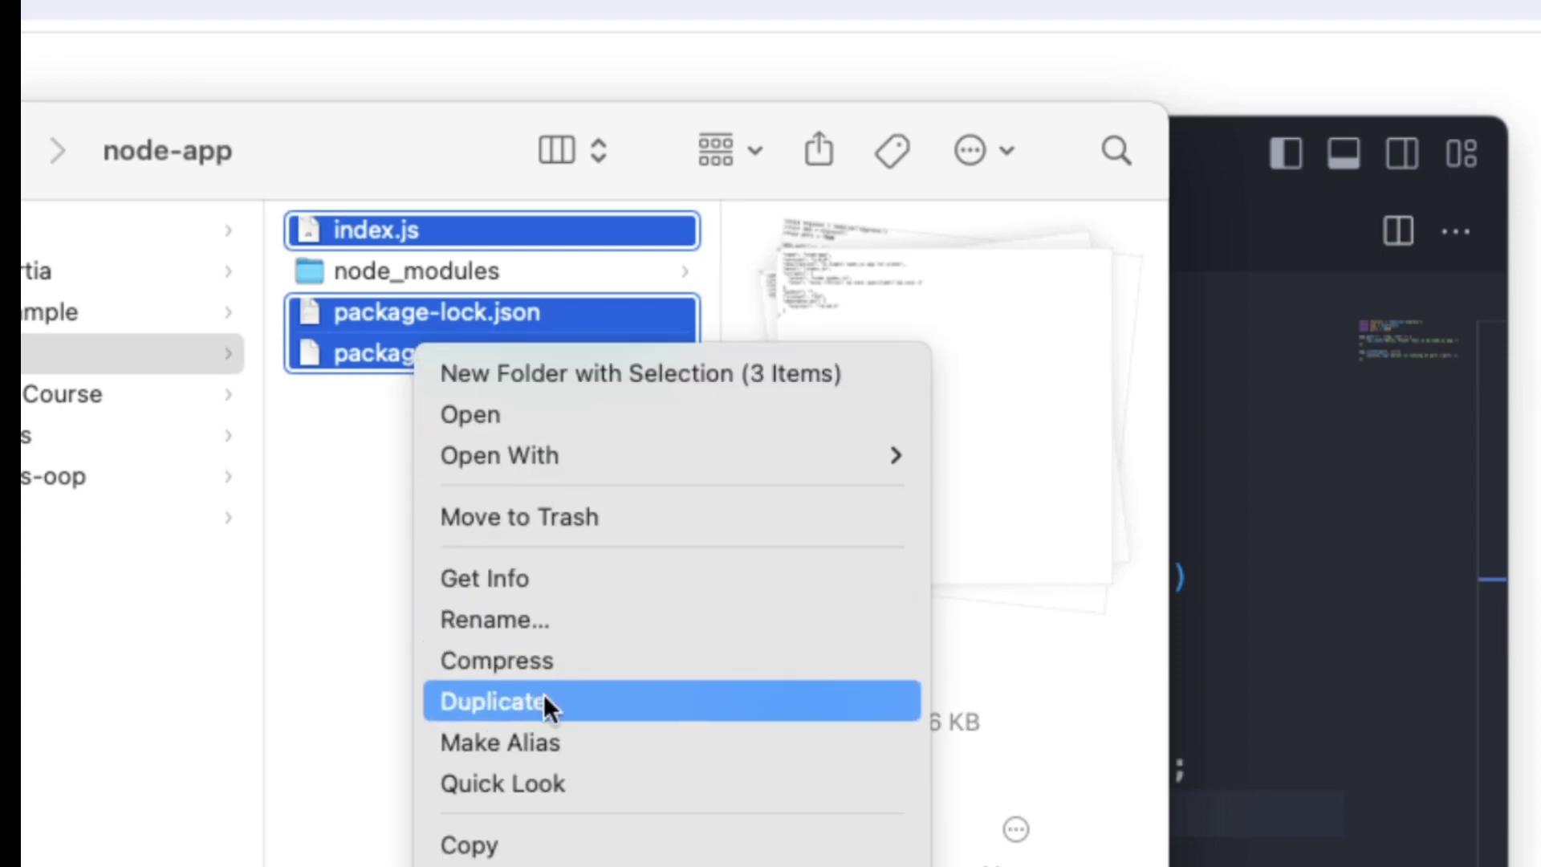
{"action": "left_click", "coordinate": [526, 662]}
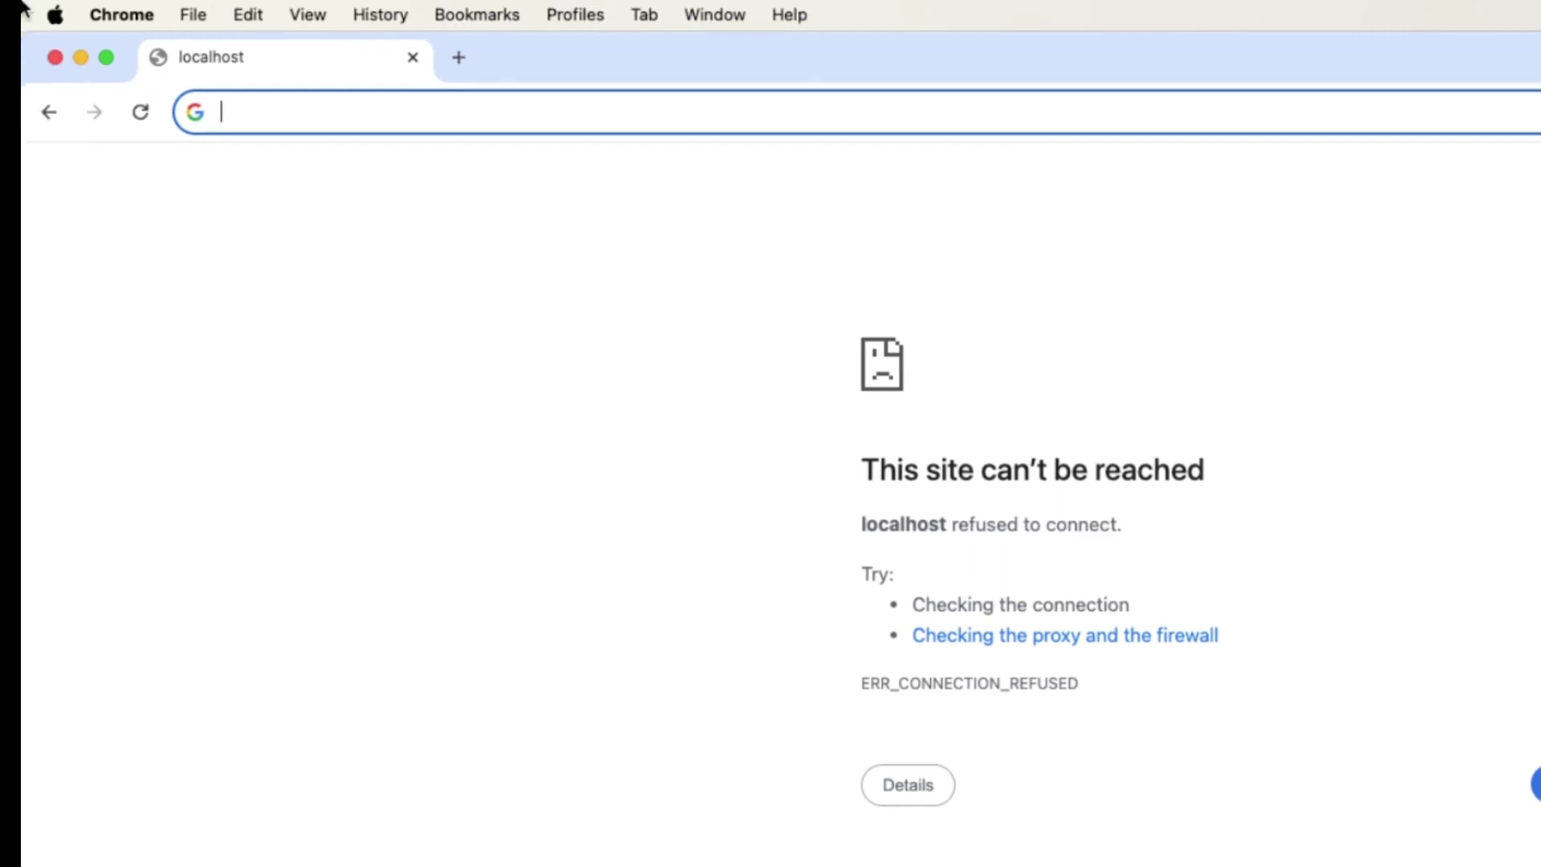
{"action": "type", "text": "my.k"}
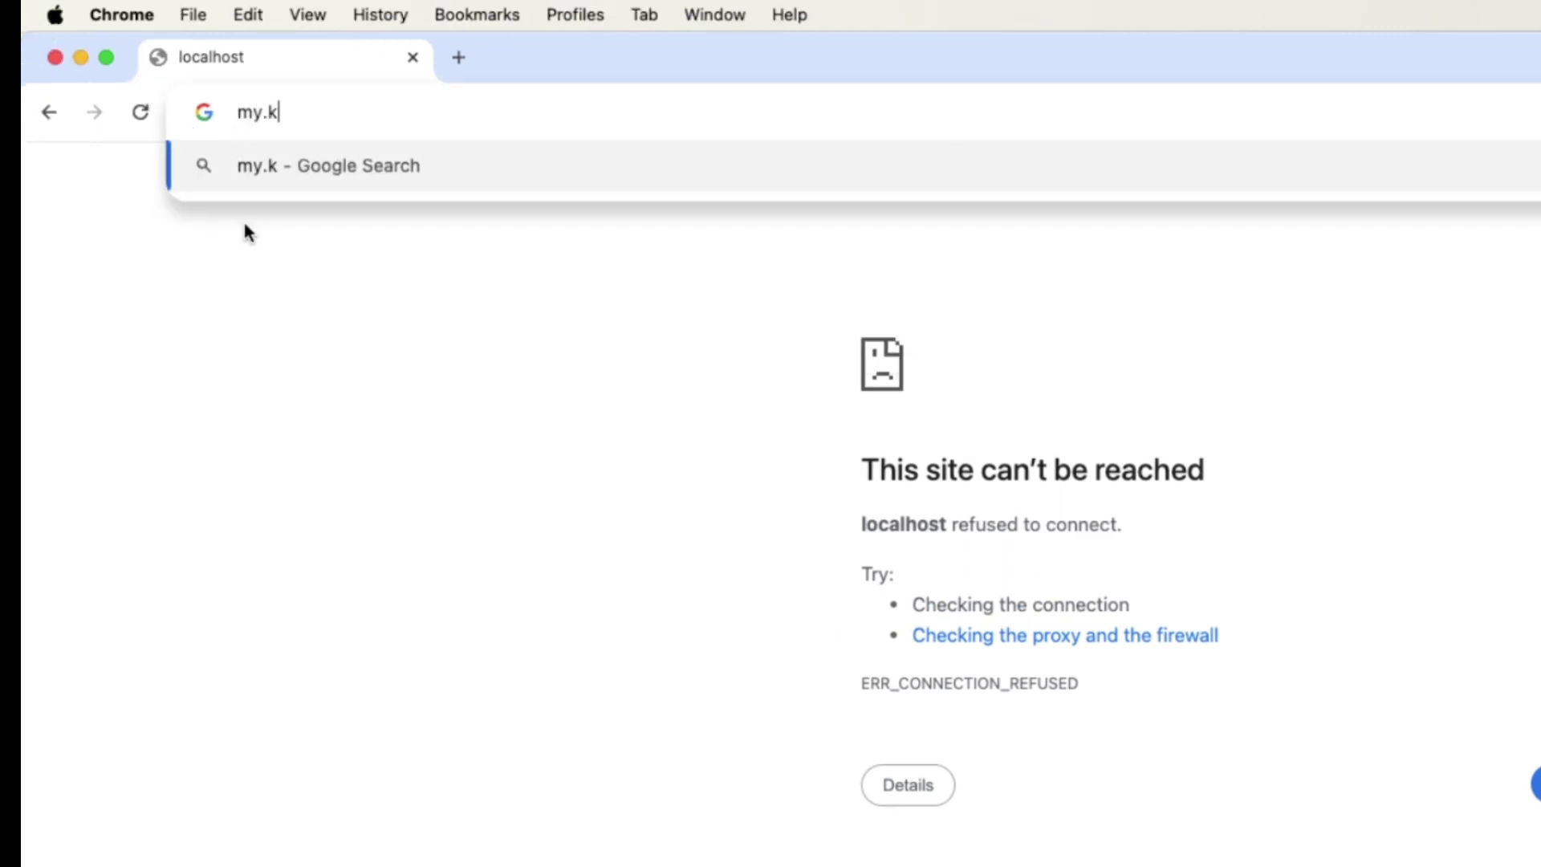
{"action": "type", "text": "wikwebhost.com"}
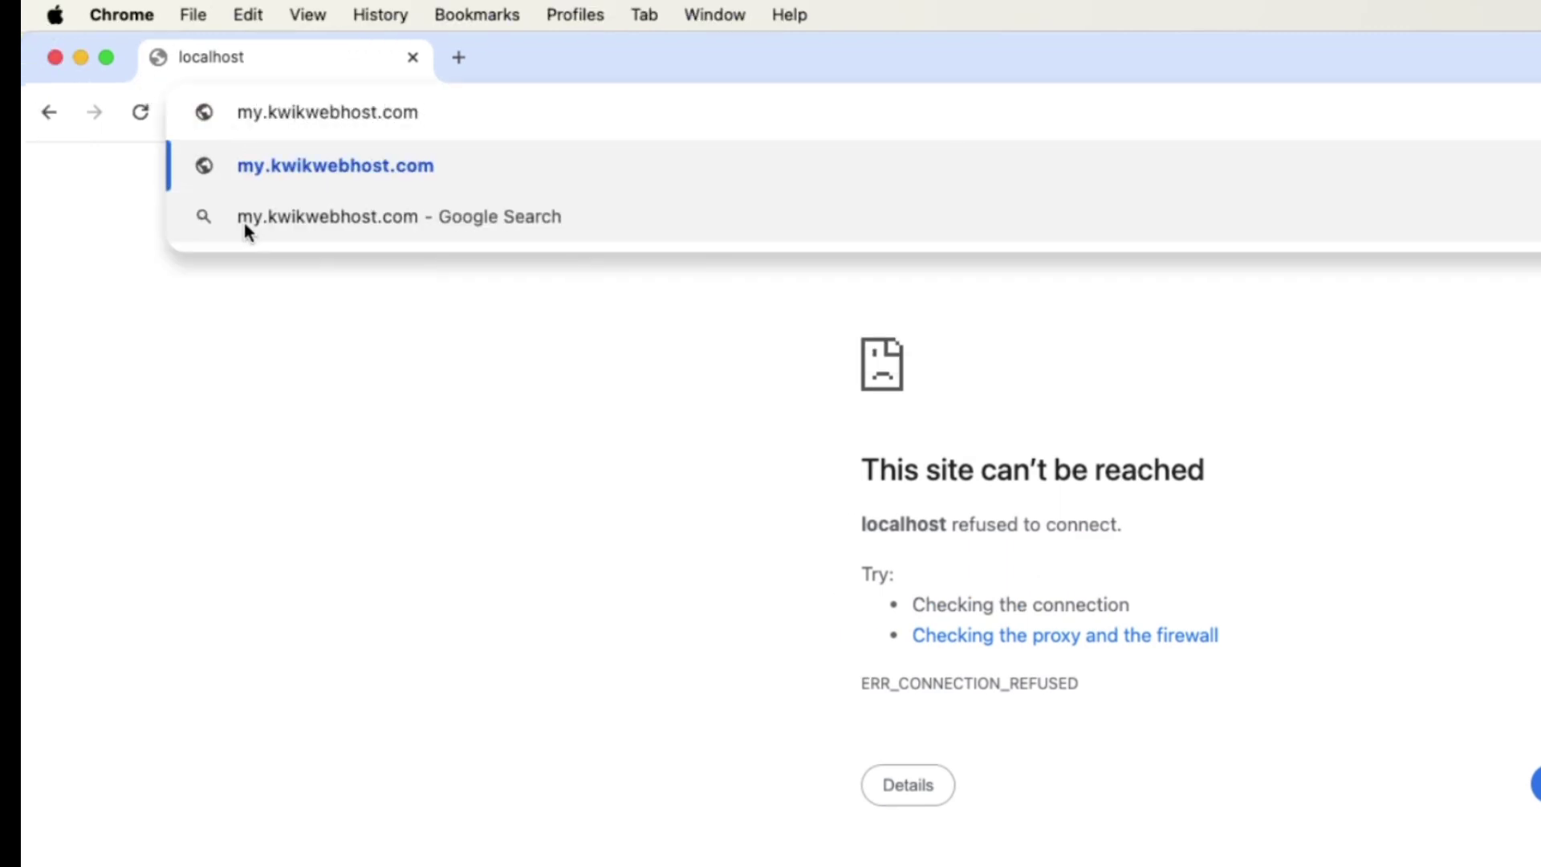
- Log in at my.kwikwebhost.com after accepting all cookies, reaching Websites & Domains
{"action": "key", "text": "Return"}
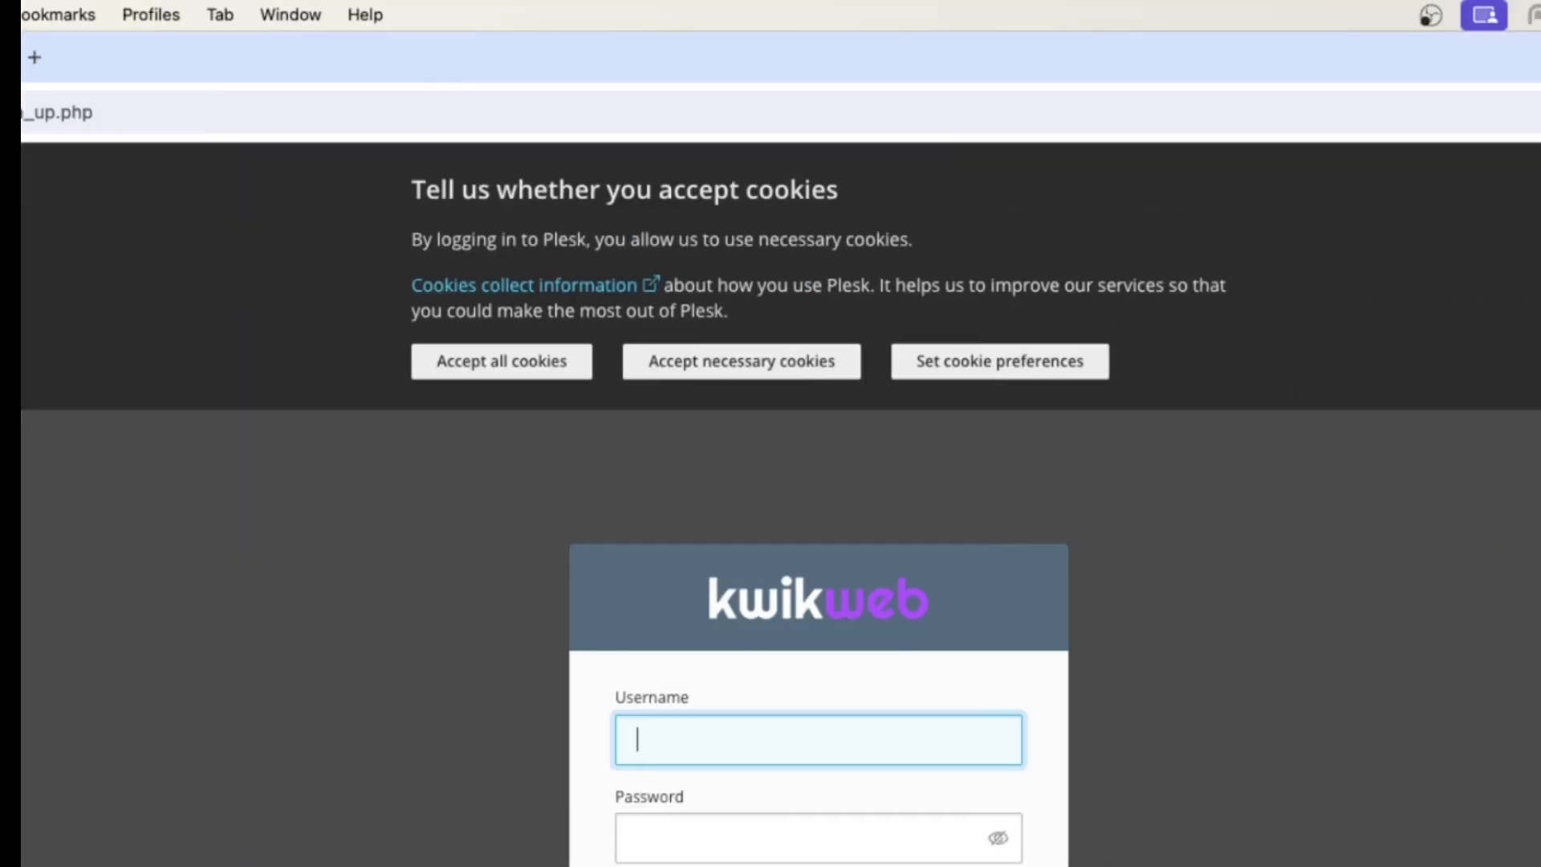
{"action": "left_click", "coordinate": [481, 365]}
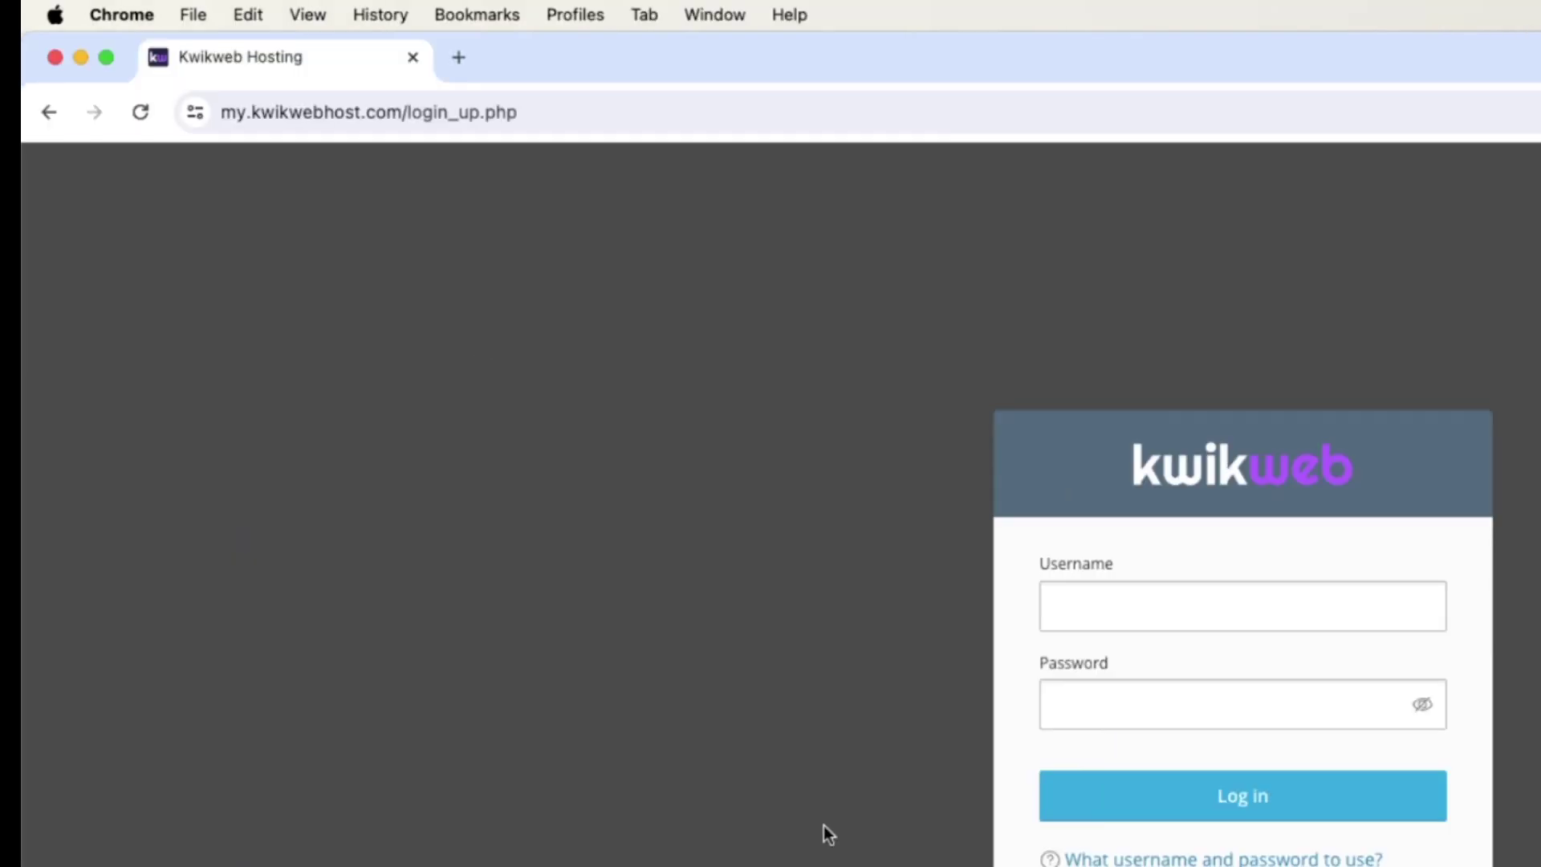
{"action": "left_click", "coordinate": [1264, 609]}
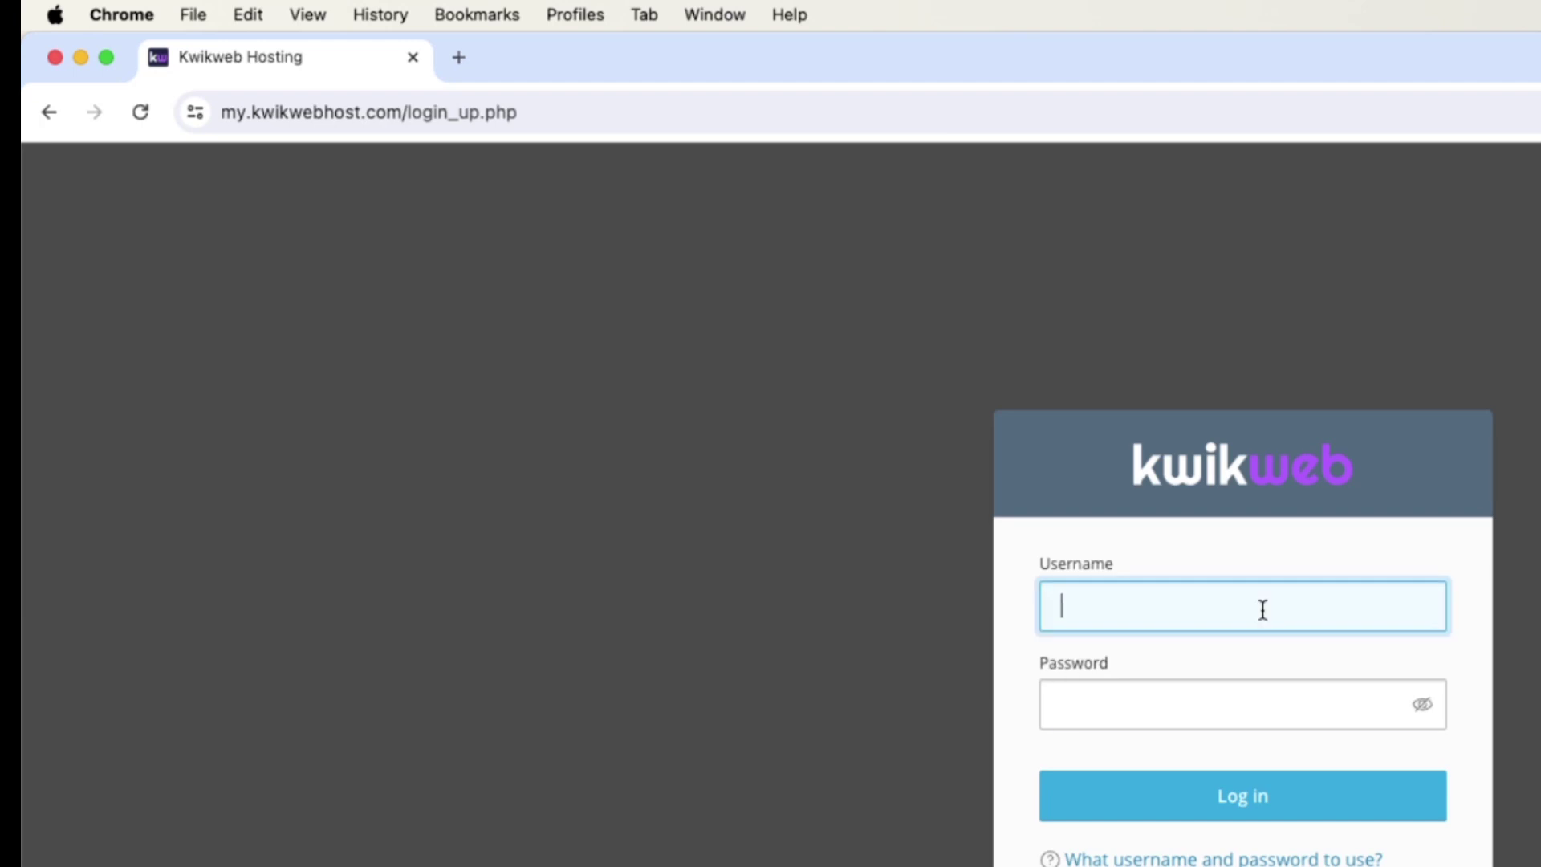
{"action": "type", "text": "yourusername"}
{"action": "key", "text": "Tab"}
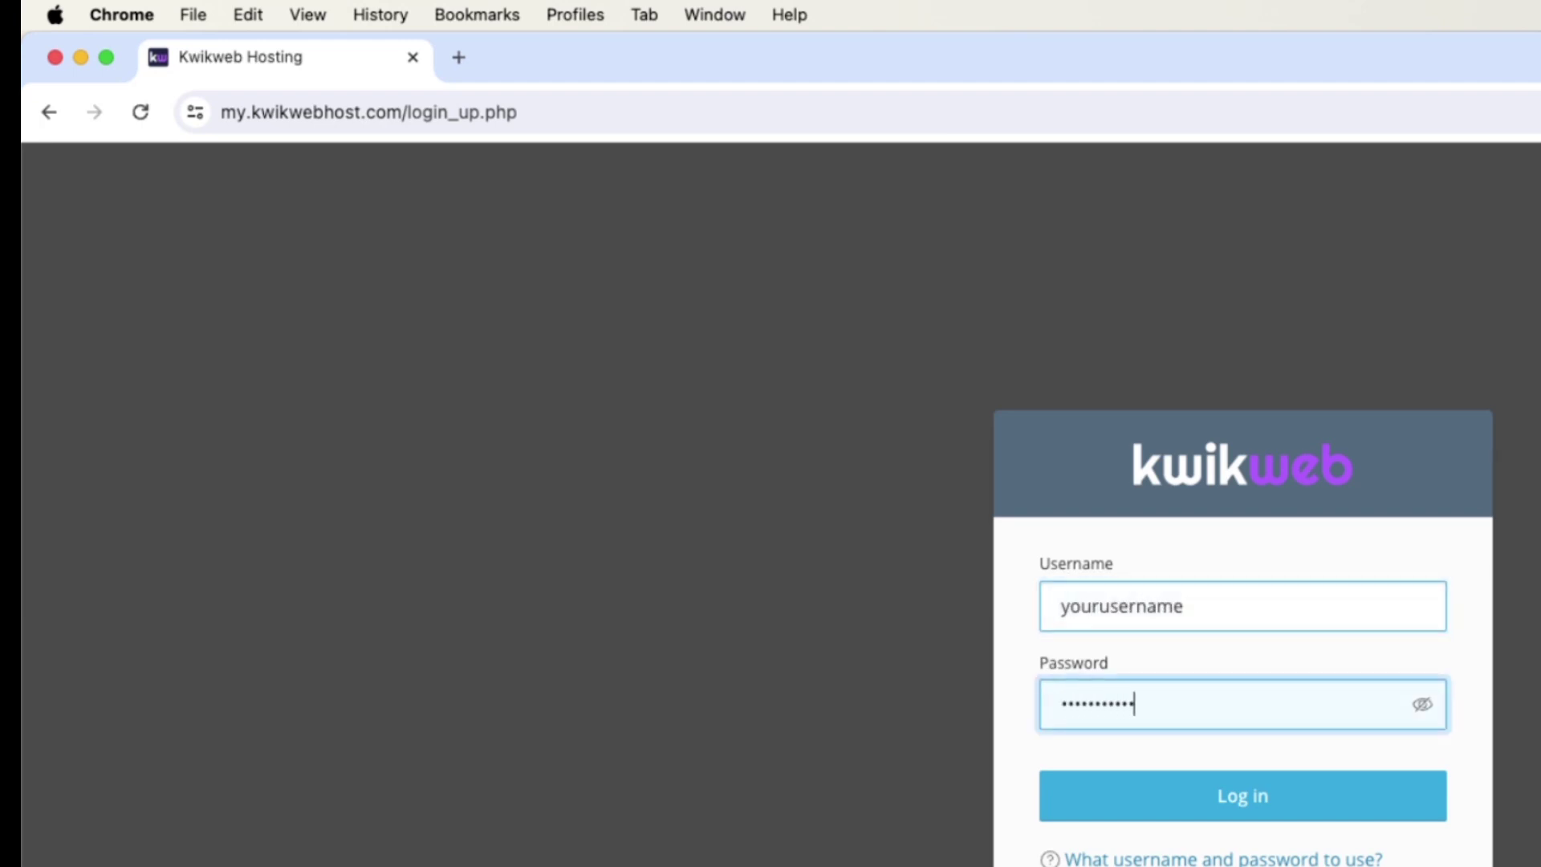
{"action": "left_click", "coordinate": [1246, 805]}
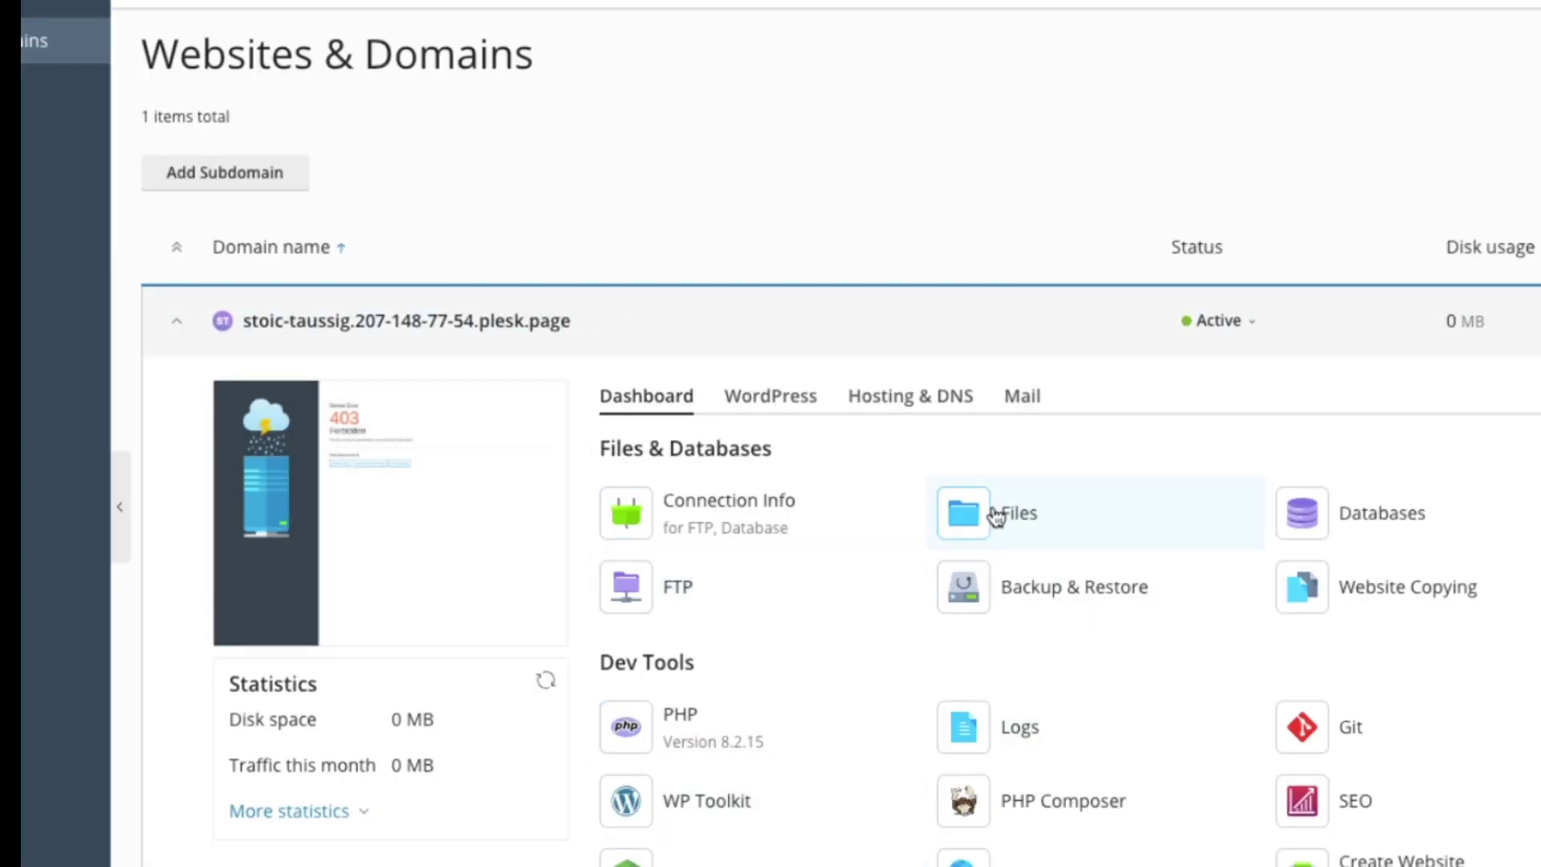
- Upload Archive.zip into httpdocs through the Plesk File Manager
{"action": "left_click", "coordinate": [1021, 519]}
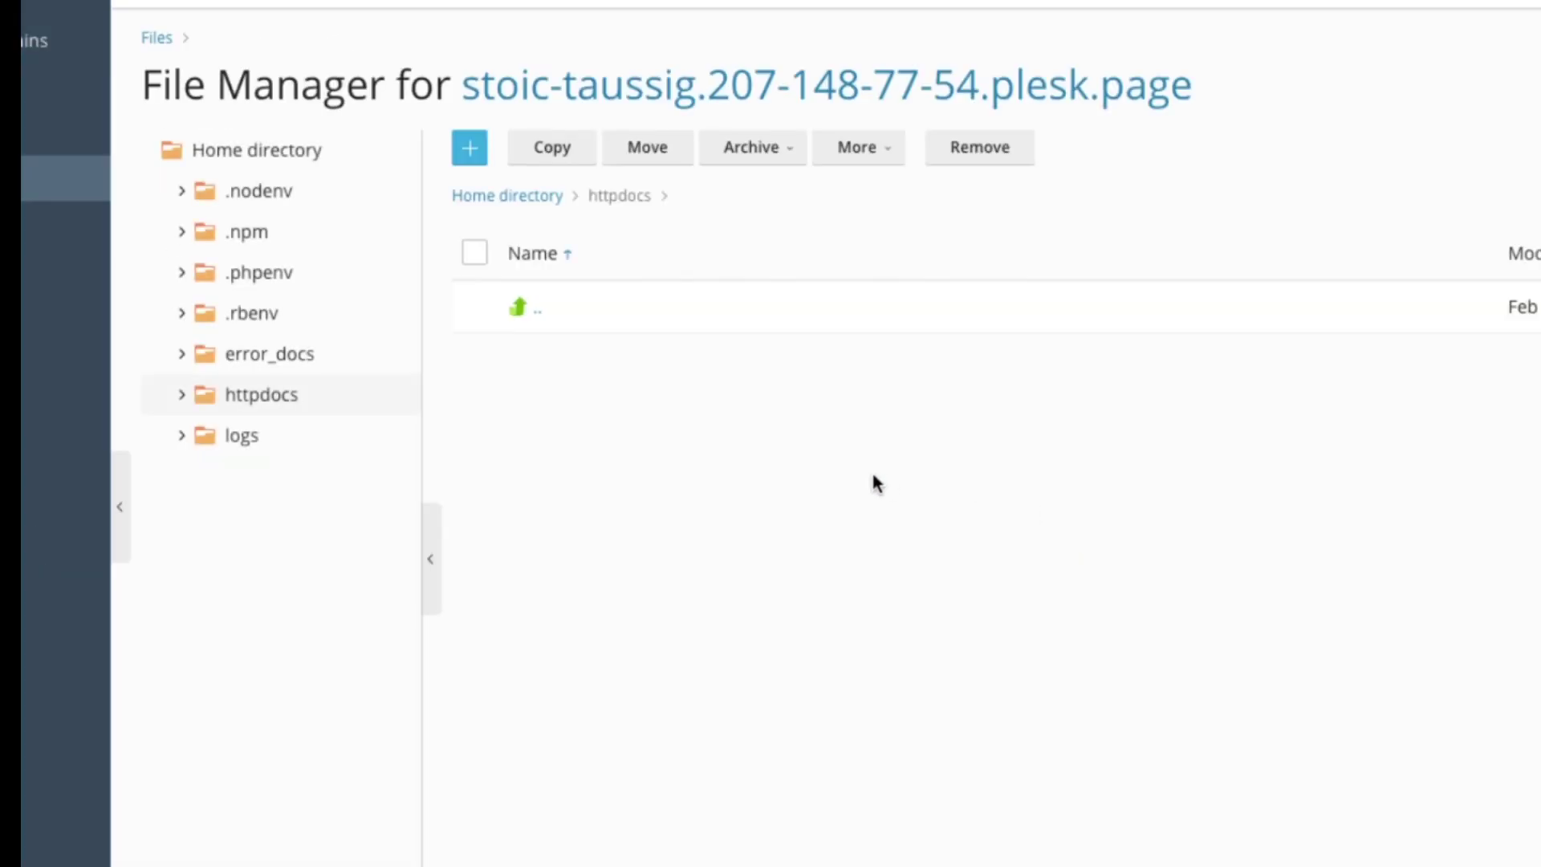
{"action": "left_click", "coordinate": [476, 158]}
{"action": "left_click", "coordinate": [472, 150]}
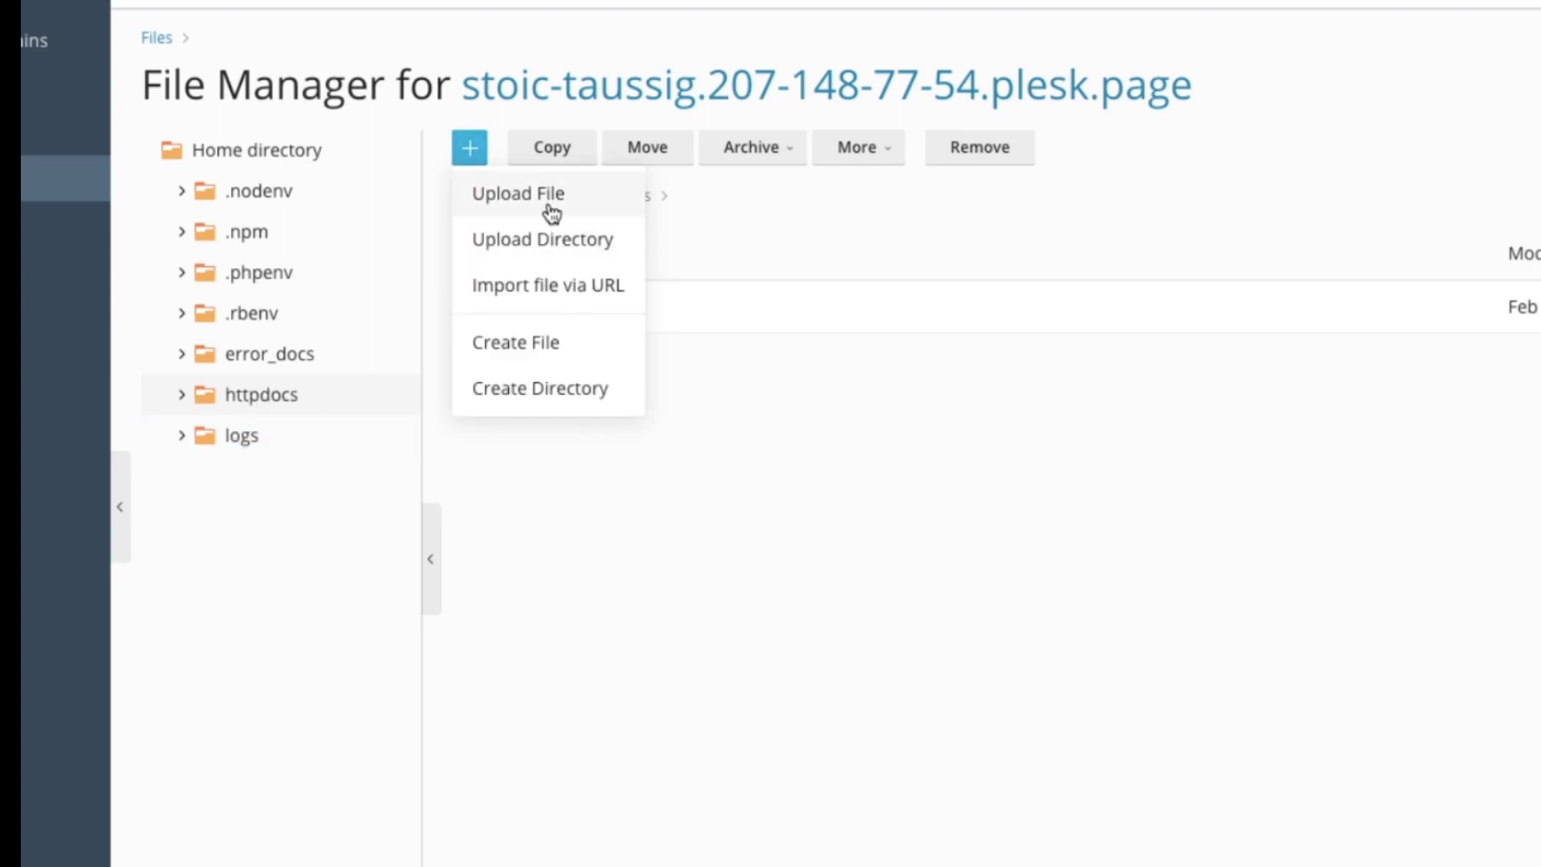
{"action": "left_click", "coordinate": [542, 204]}
{"action": "left_click", "coordinate": [870, 88]}
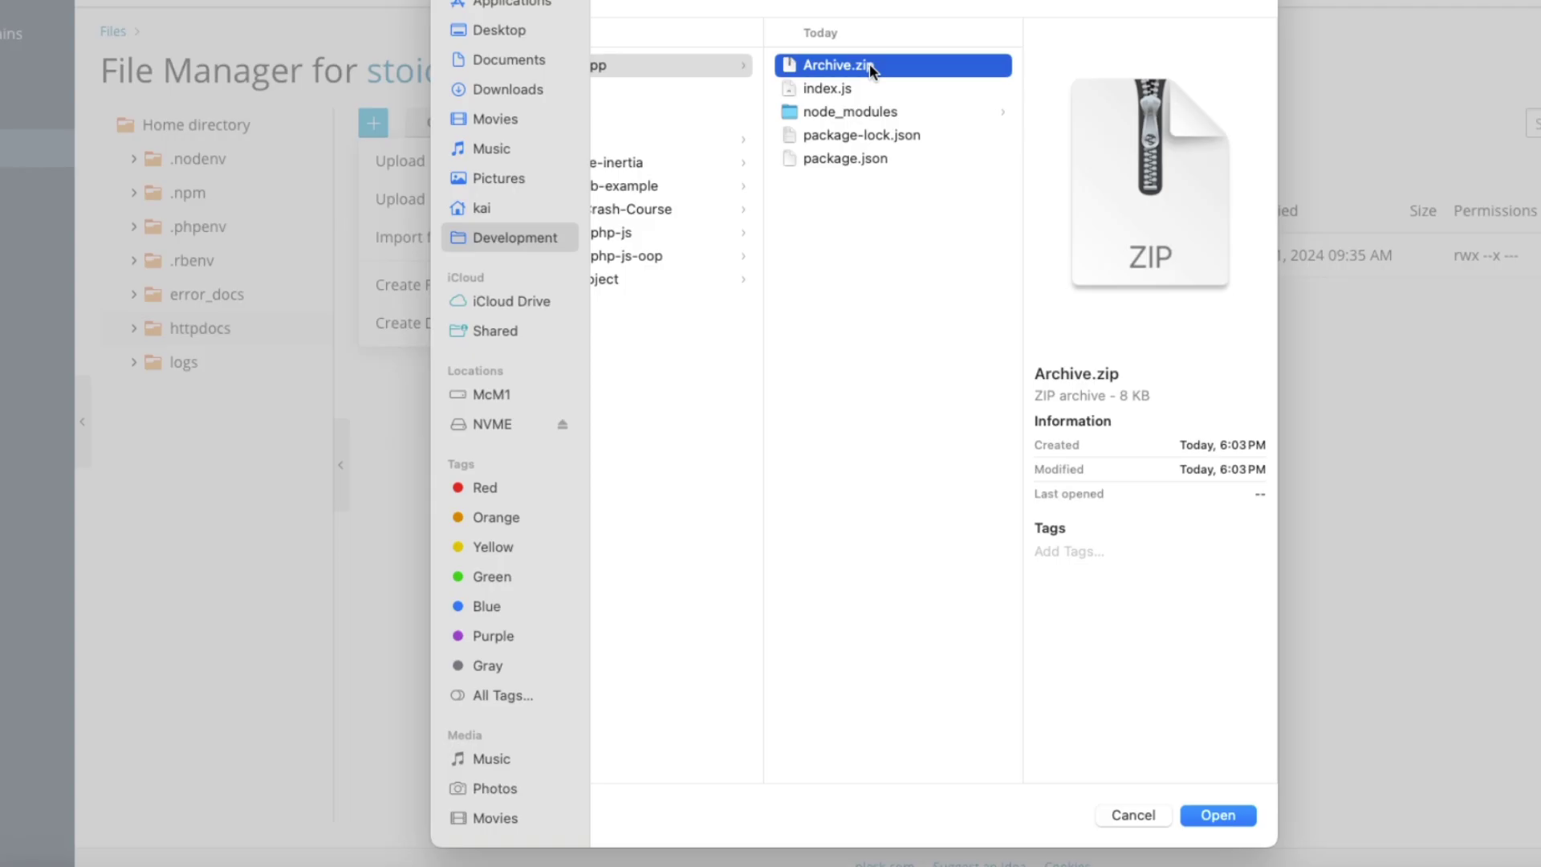
{"action": "double_click", "coordinate": [869, 63]}
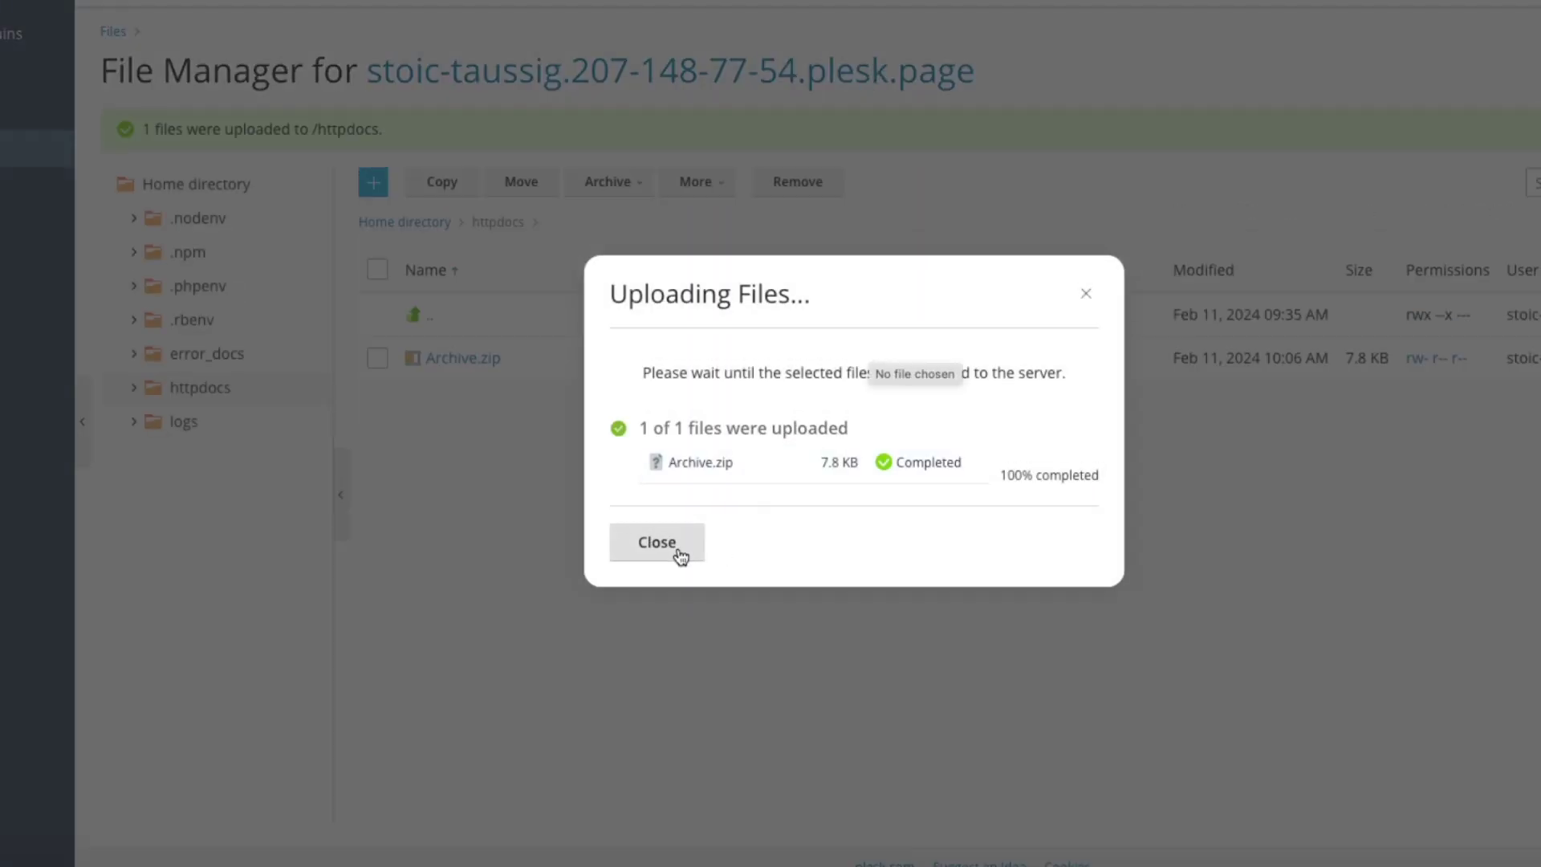
{"action": "left_click", "coordinate": [680, 557]}
- Extract Archive.zip into httpdocs, allowing existing files to be overwritten
{"action": "left_click", "coordinate": [550, 362]}
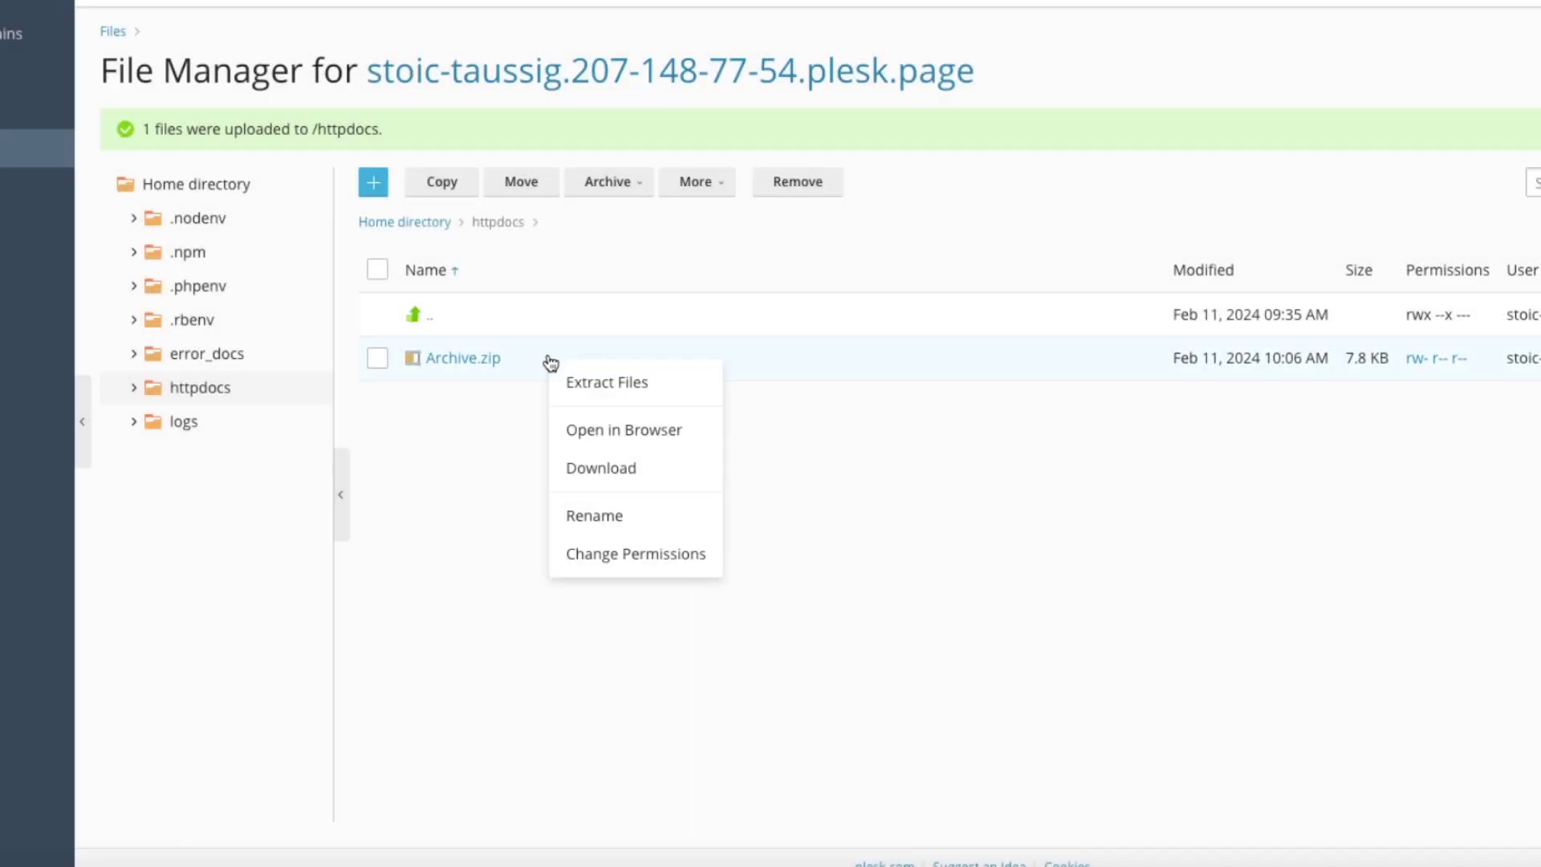
{"action": "left_click", "coordinate": [616, 386]}
{"action": "left_click", "coordinate": [704, 186]}
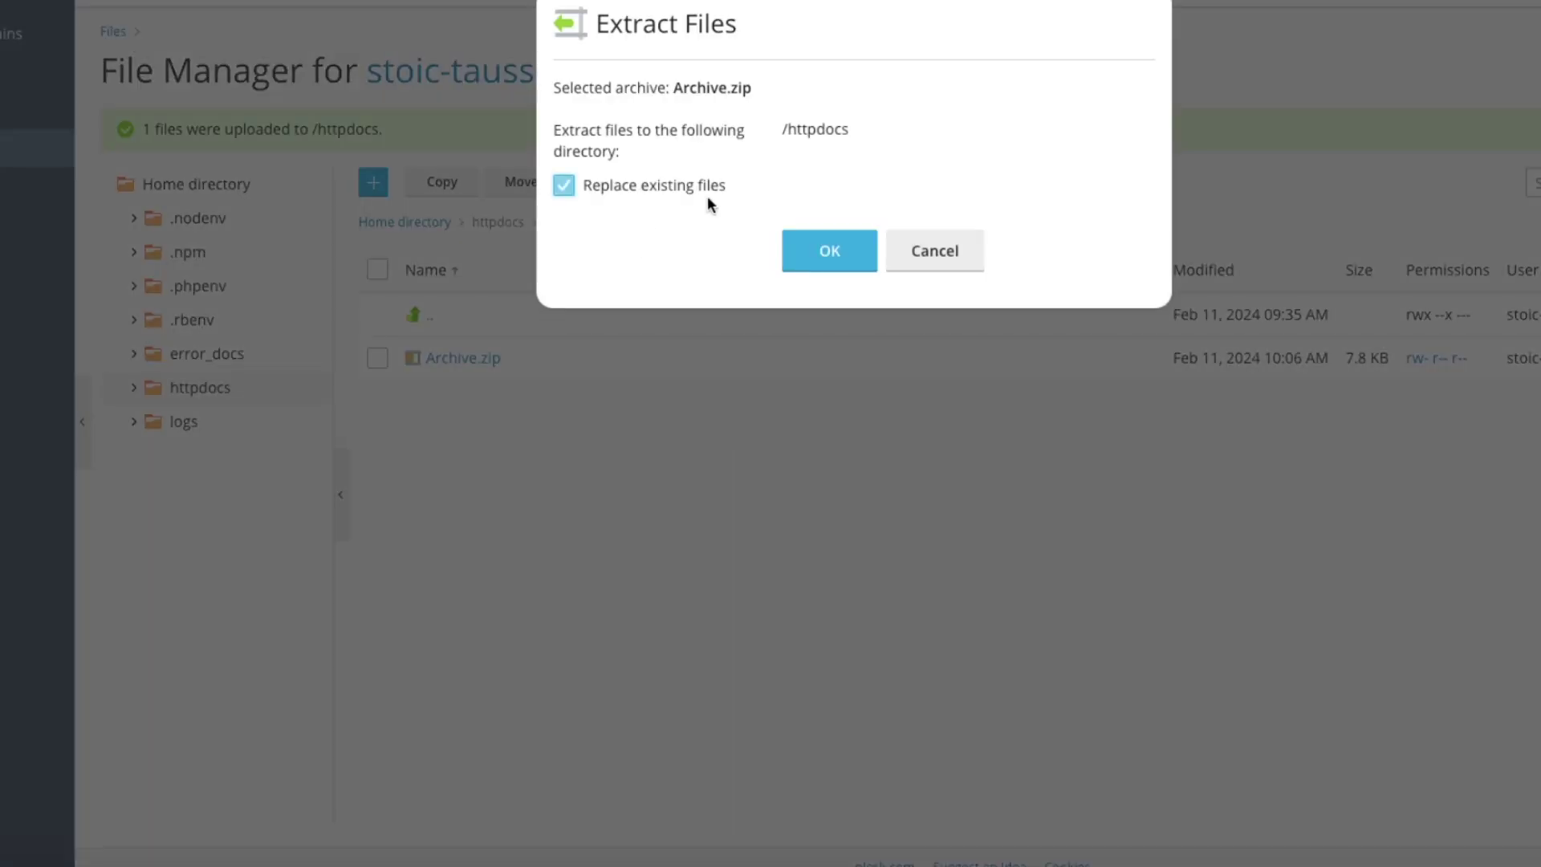
{"action": "left_click", "coordinate": [830, 251]}
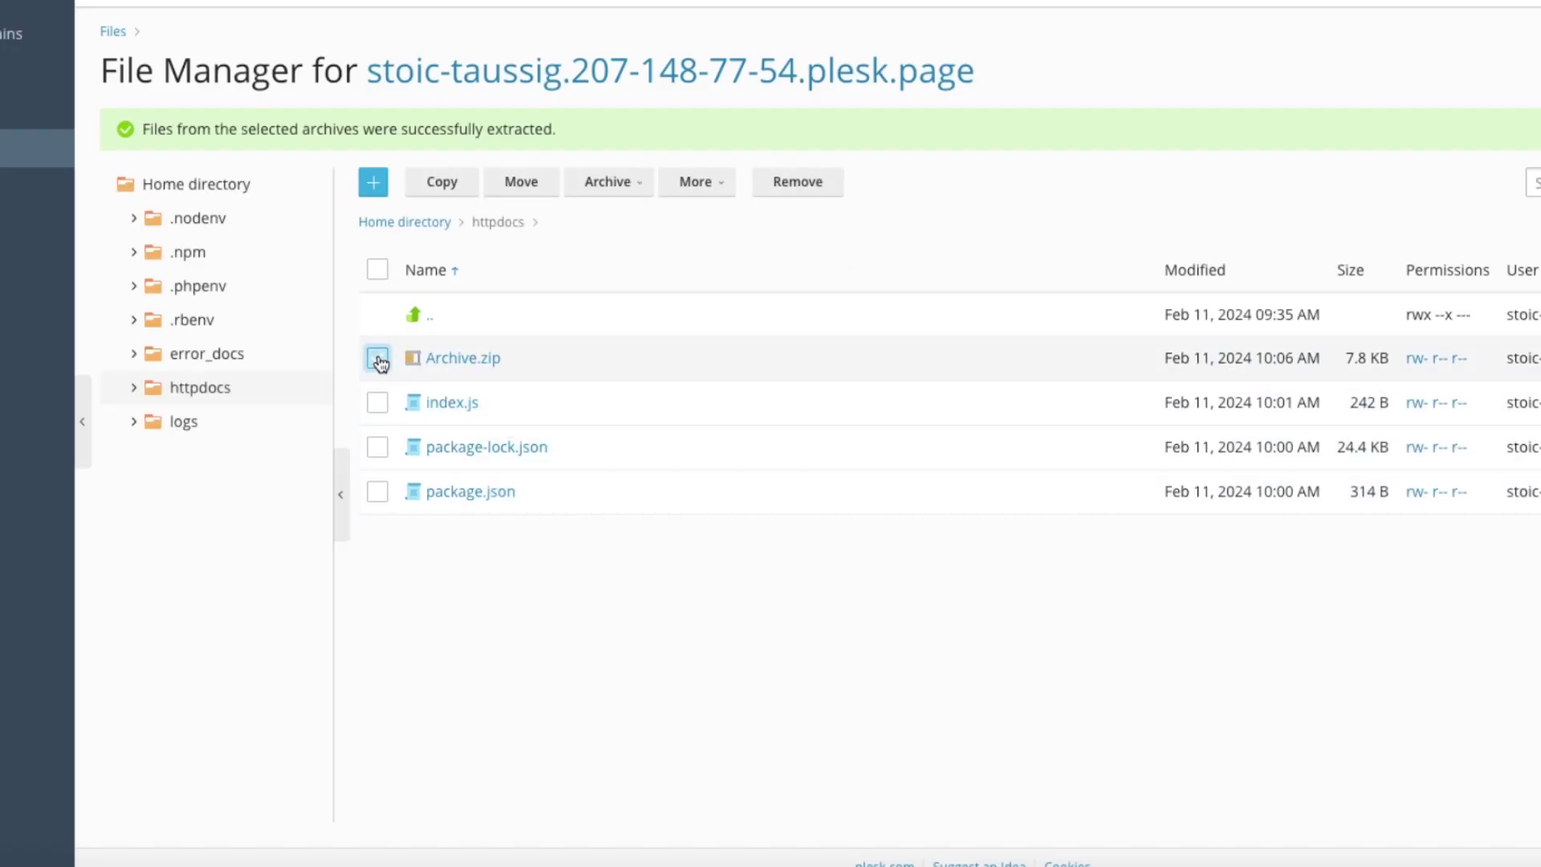
- Permanently remove Archive.zip from httpdocs
{"action": "left_click", "coordinate": [818, 181]}
{"action": "left_click", "coordinate": [751, 420]}
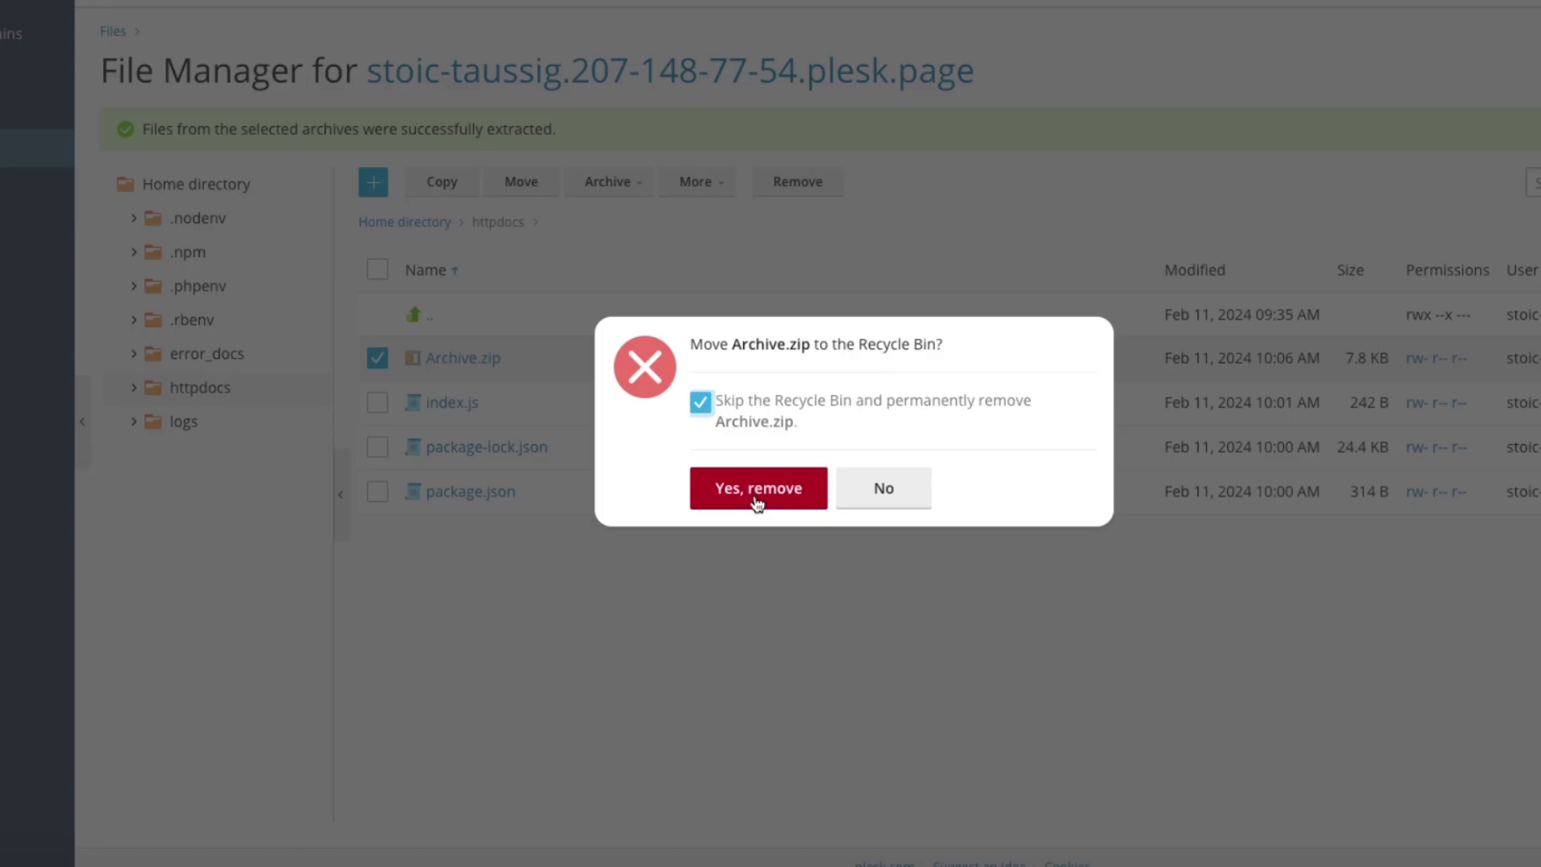
{"action": "left_click", "coordinate": [756, 499]}
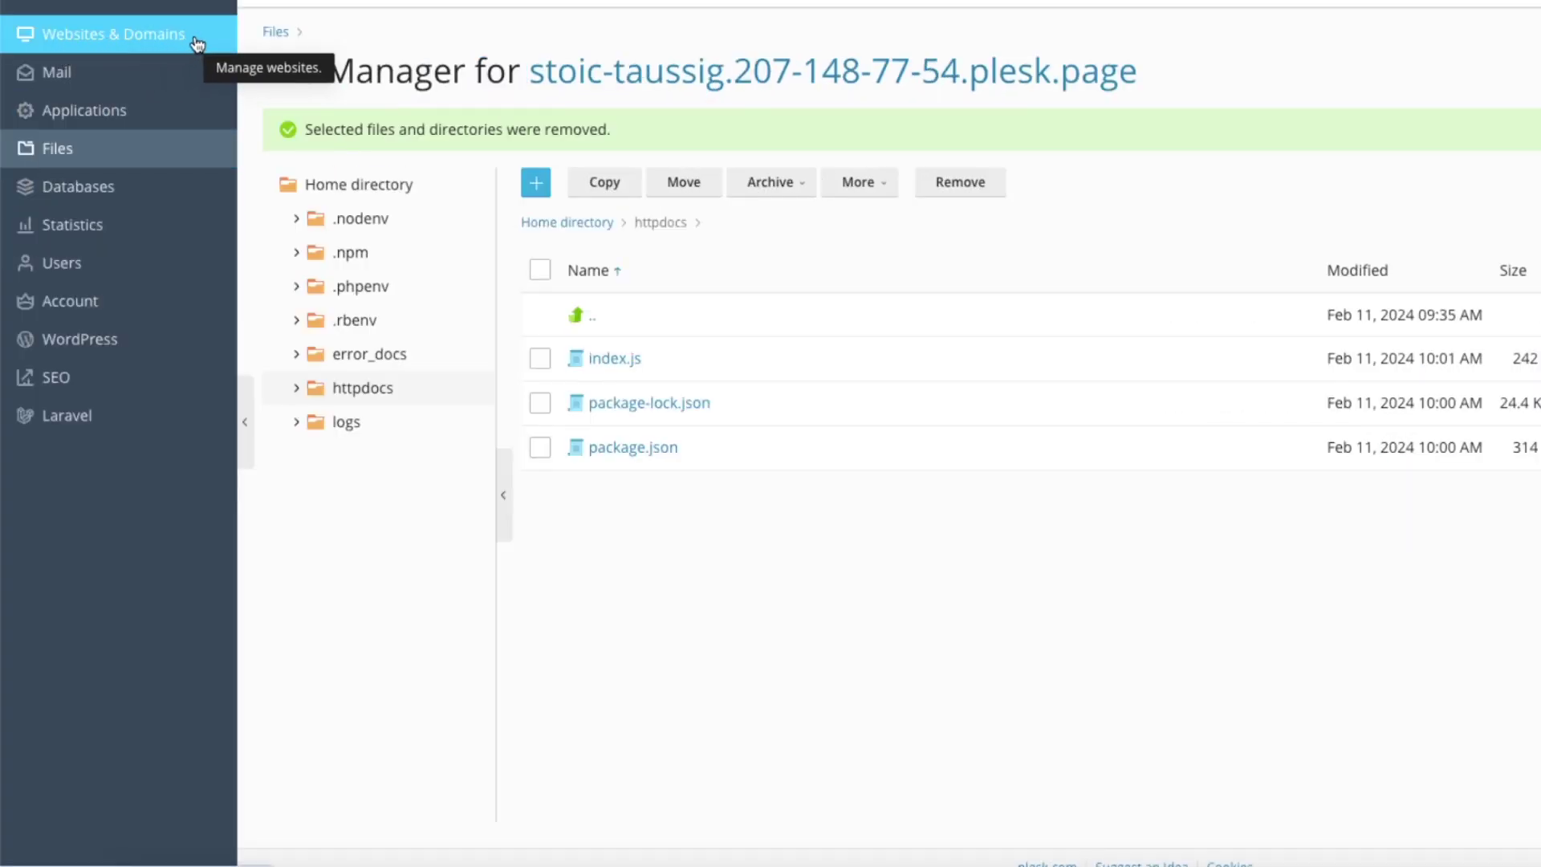
- Enable Node.js for the stoic-taussig domain from its Node.js settings
{"action": "left_click", "coordinate": [173, 44]}
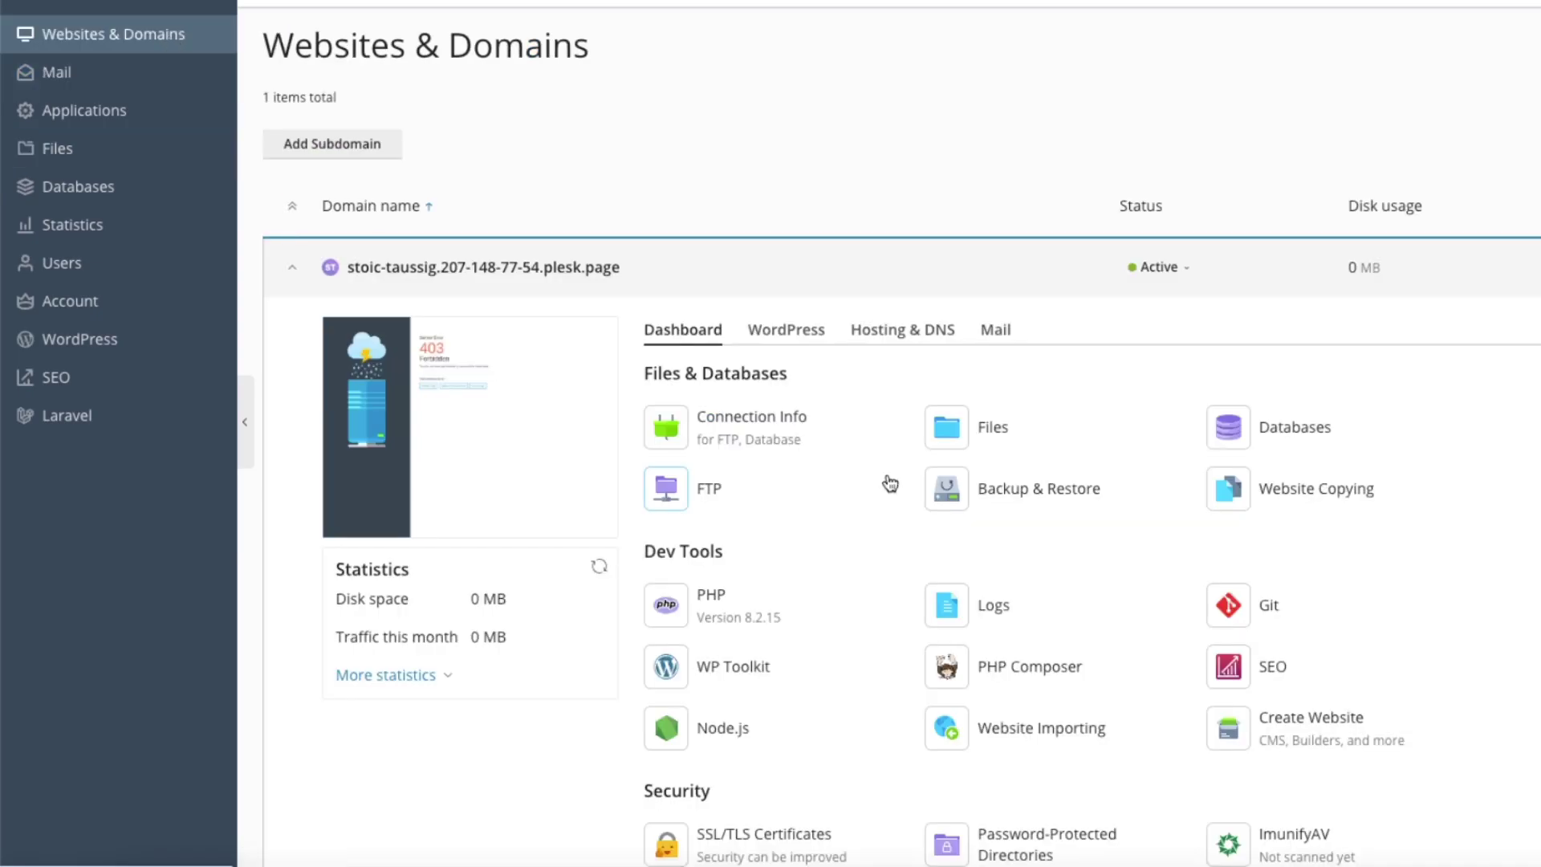
{"action": "left_click", "coordinate": [721, 692]}
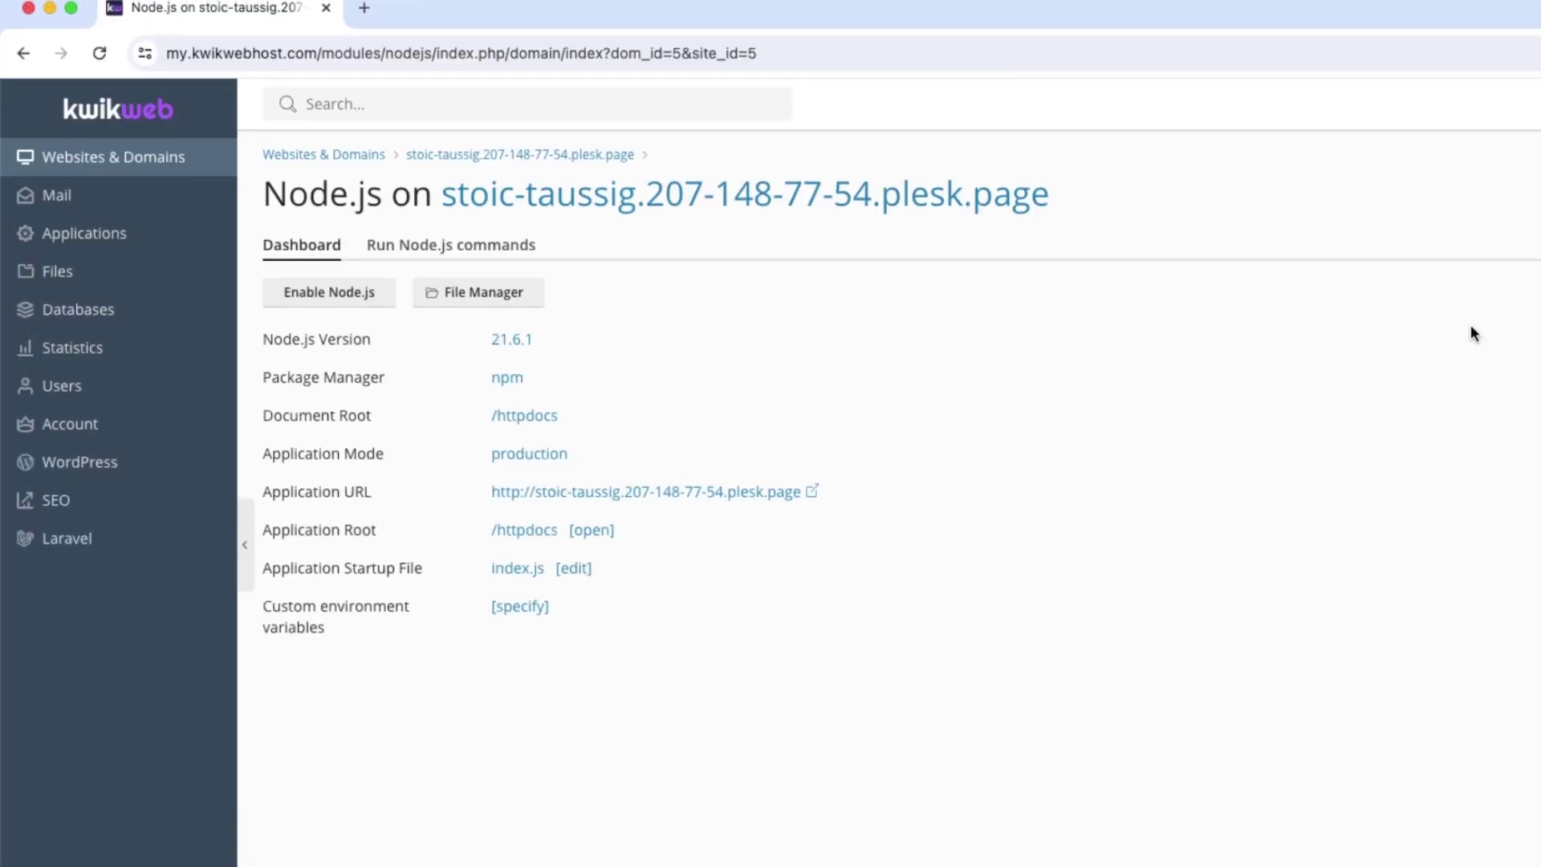
{"action": "left_click", "coordinate": [321, 301]}
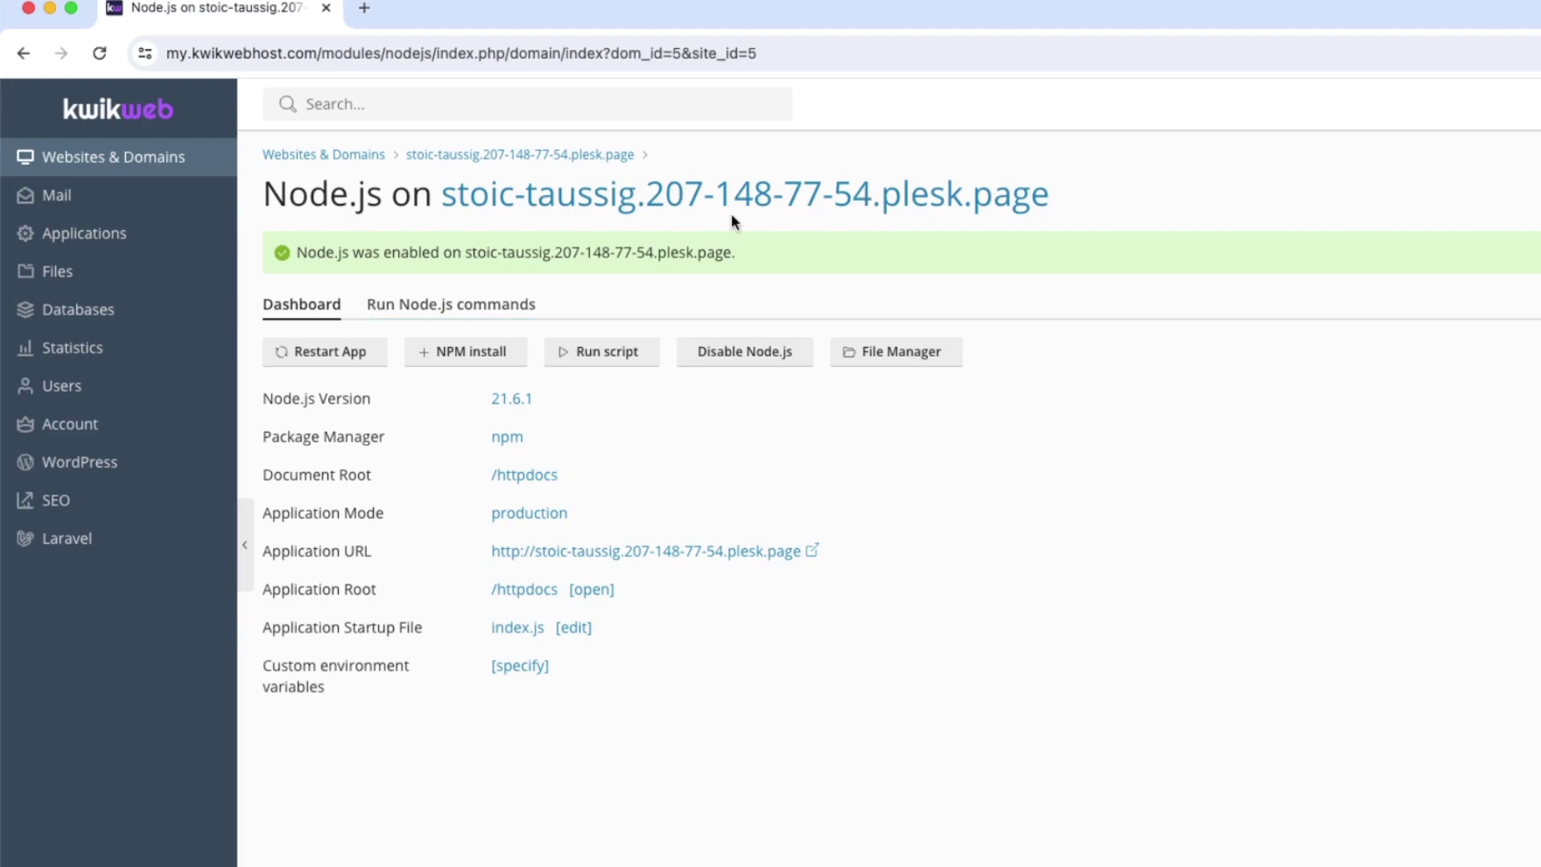
{"action": "left_click_drag", "start_coordinate": [1077, 193], "coordinate": [447, 197]}
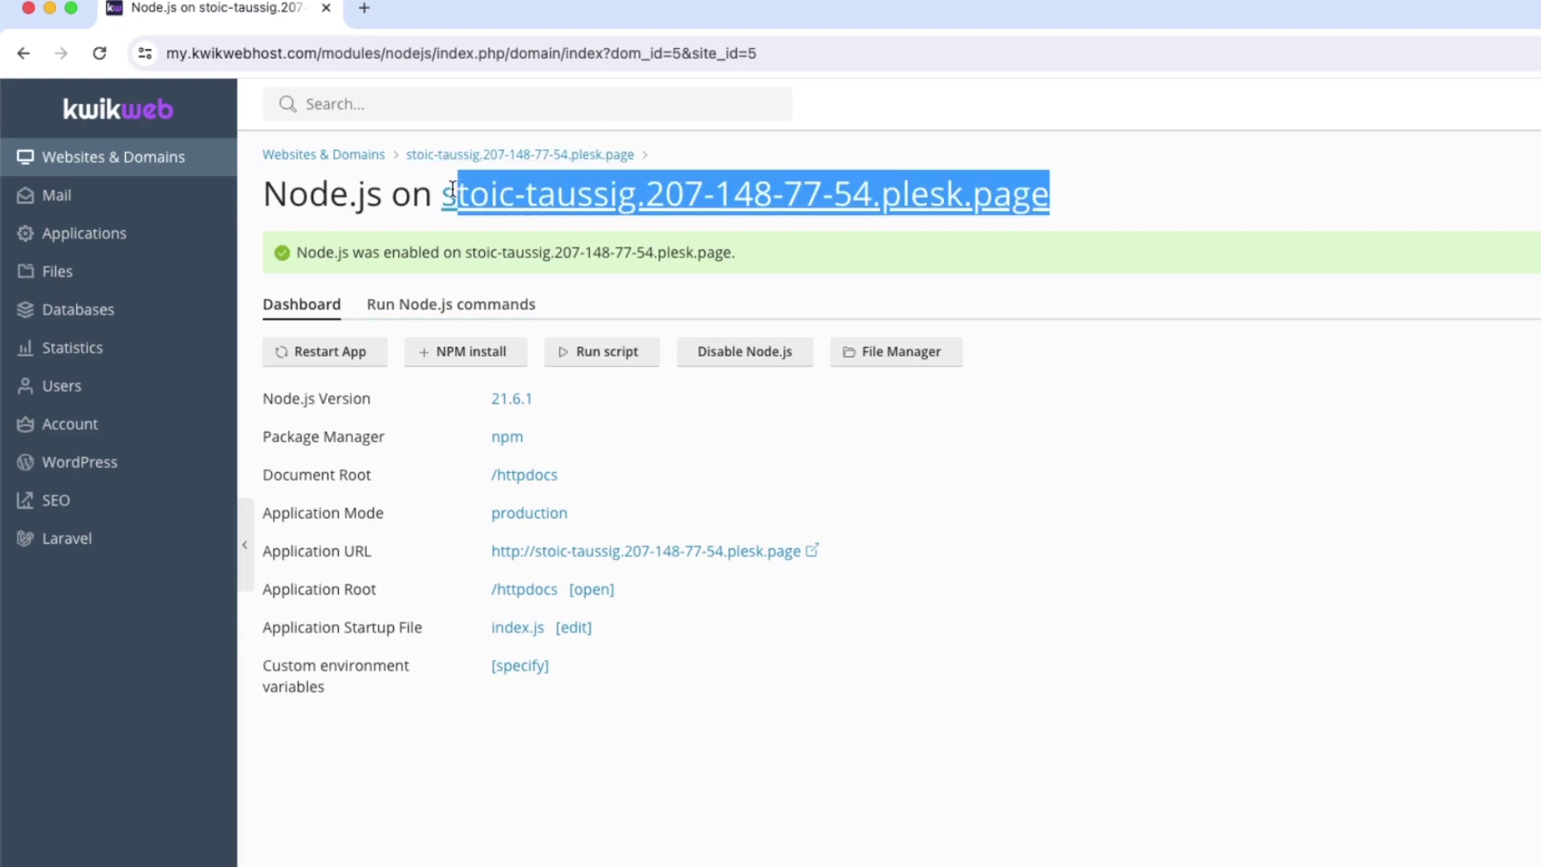
{"action": "left_click", "coordinate": [448, 196], "text": "super"}
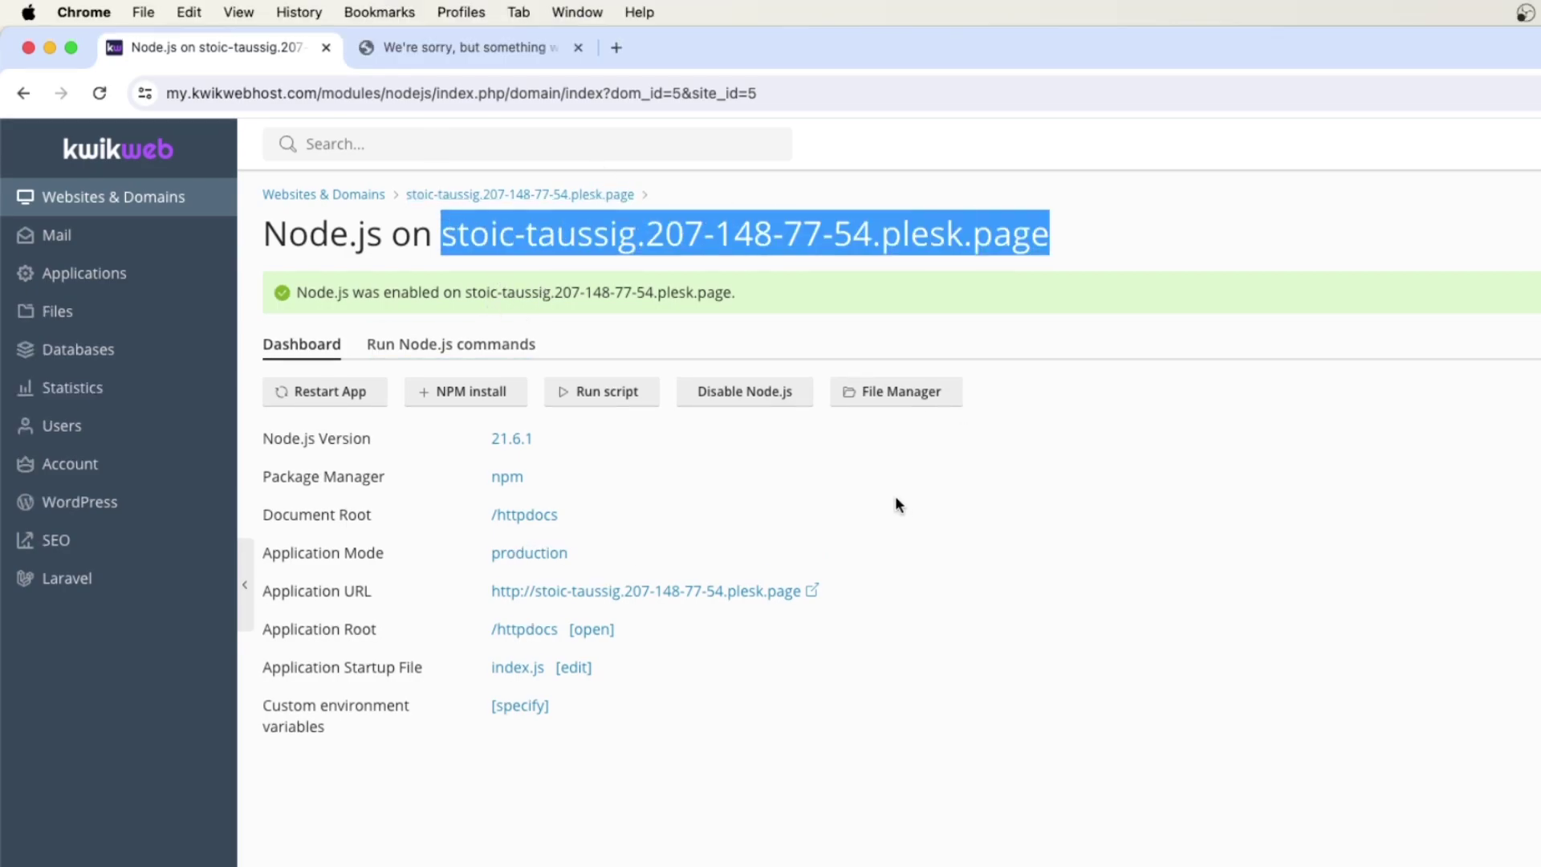
{"action": "left_click", "coordinate": [528, 796]}
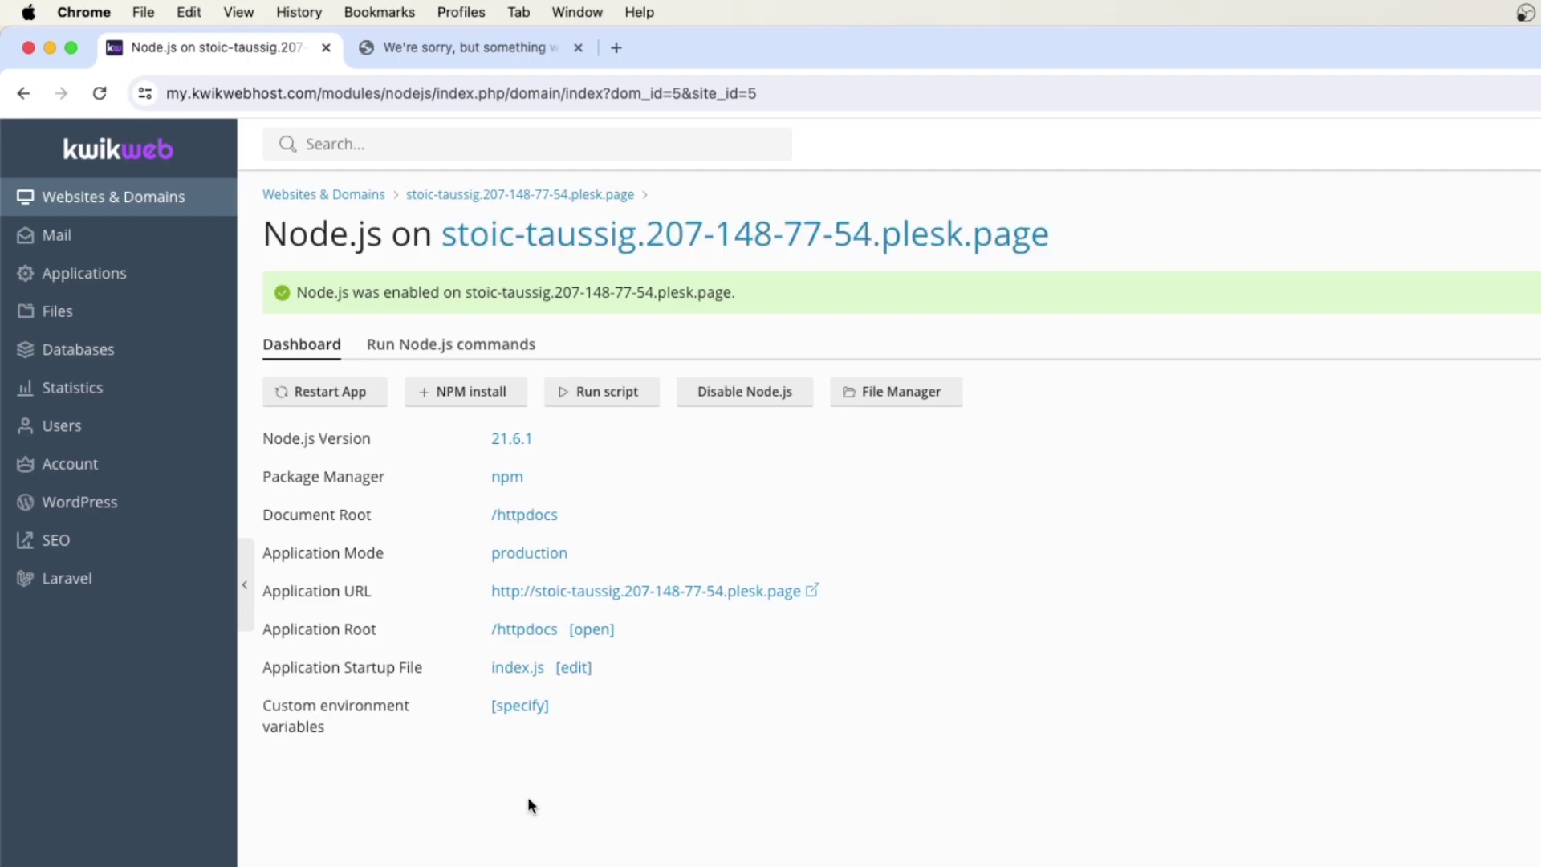
- Install the package.json dependencies with NPM install and dismiss the report
{"action": "left_click", "coordinate": [471, 391]}
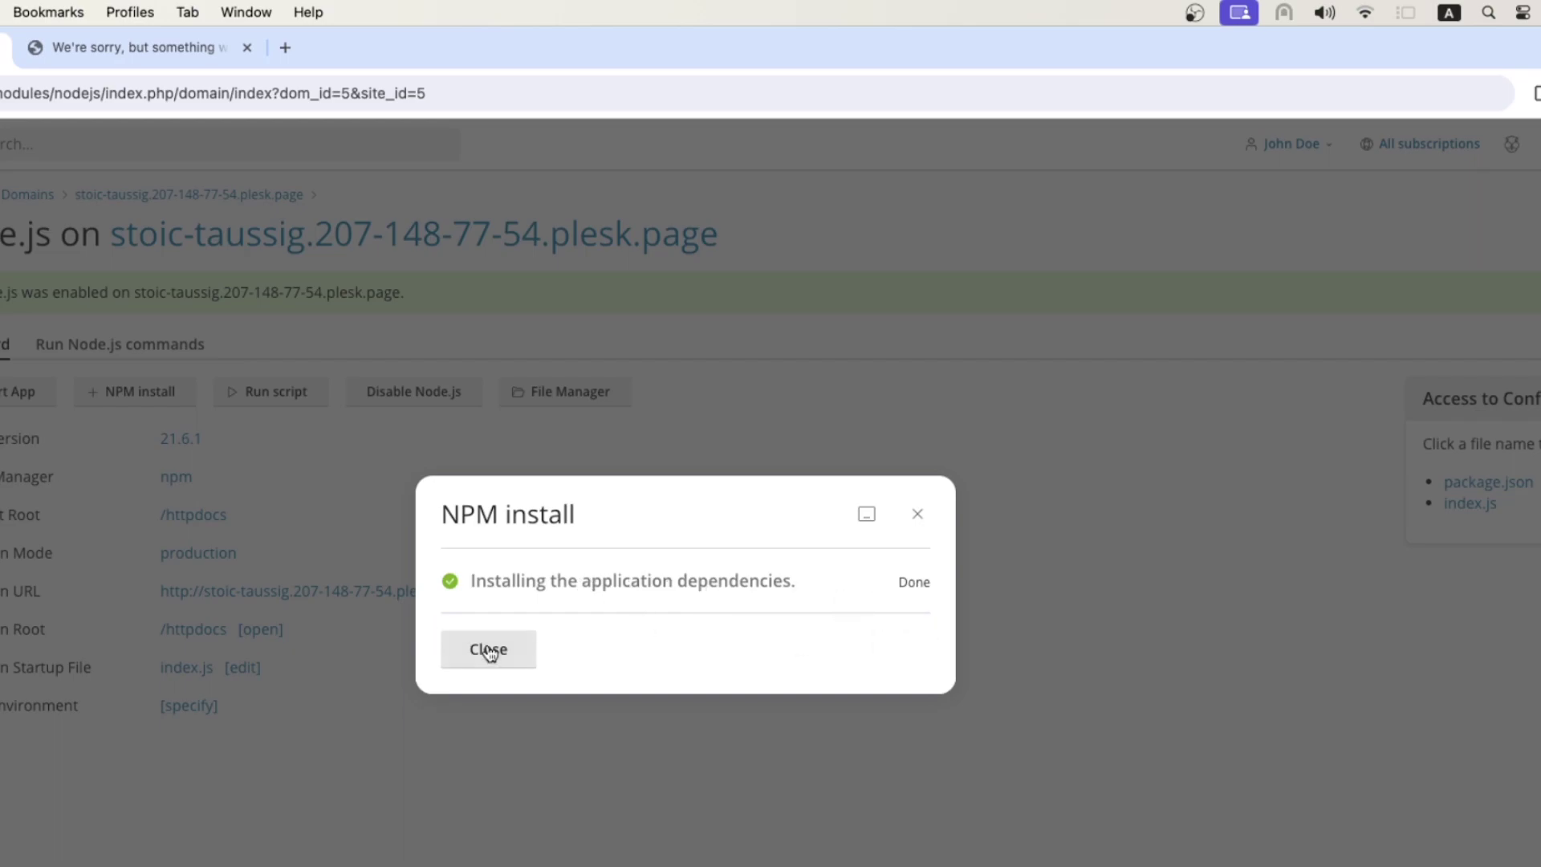
{"action": "left_click", "coordinate": [490, 649]}
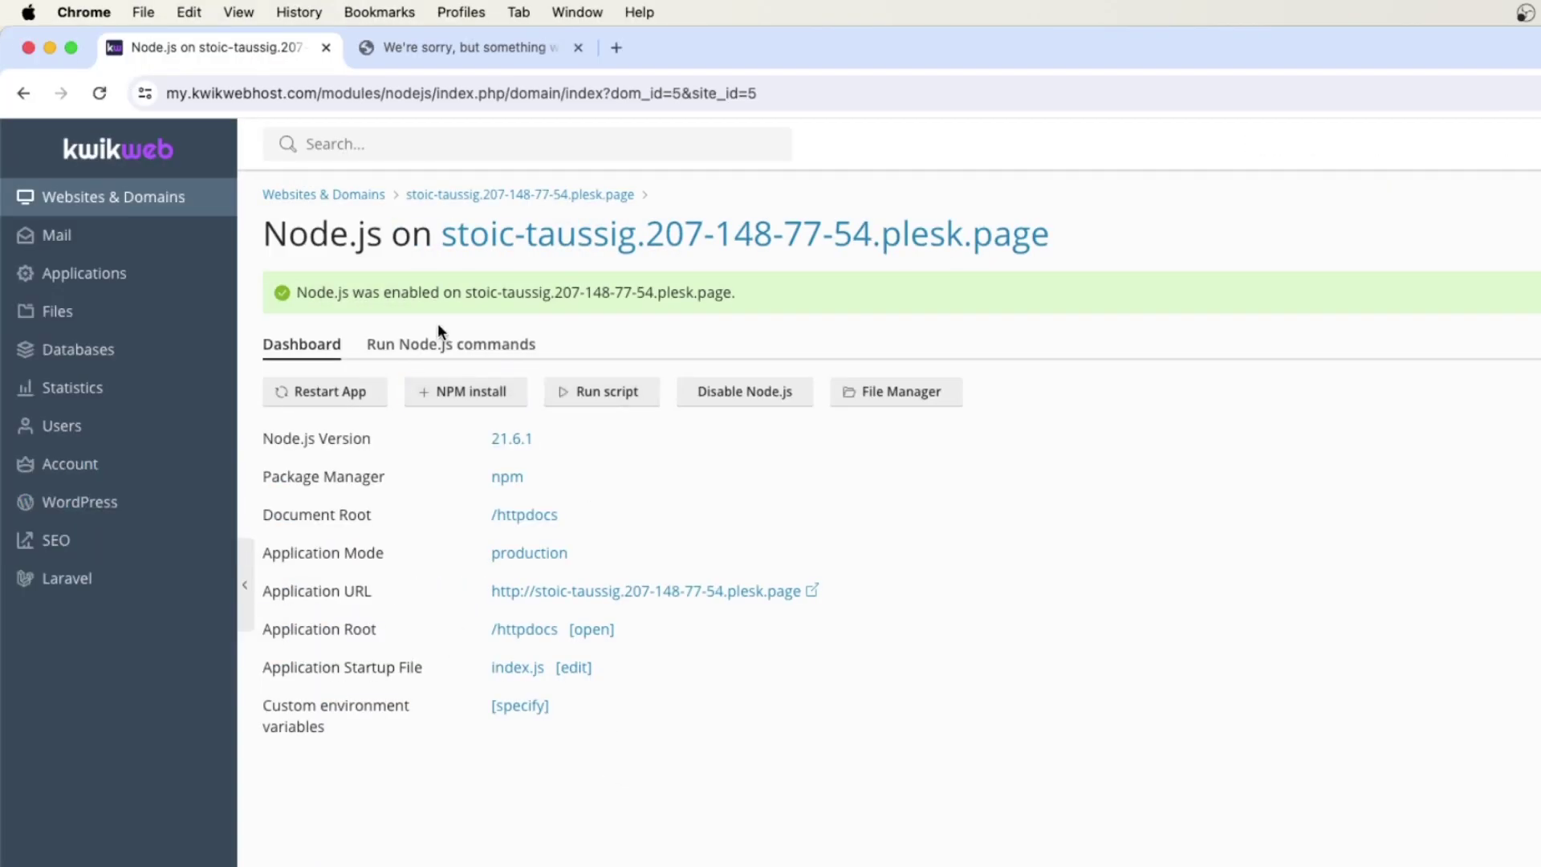
{"action": "left_click", "coordinate": [428, 344]}
{"action": "left_click", "coordinate": [312, 347]}
- Launch the app by running the 'run start' command from Run Node.js commands
{"action": "left_click", "coordinate": [449, 351]}
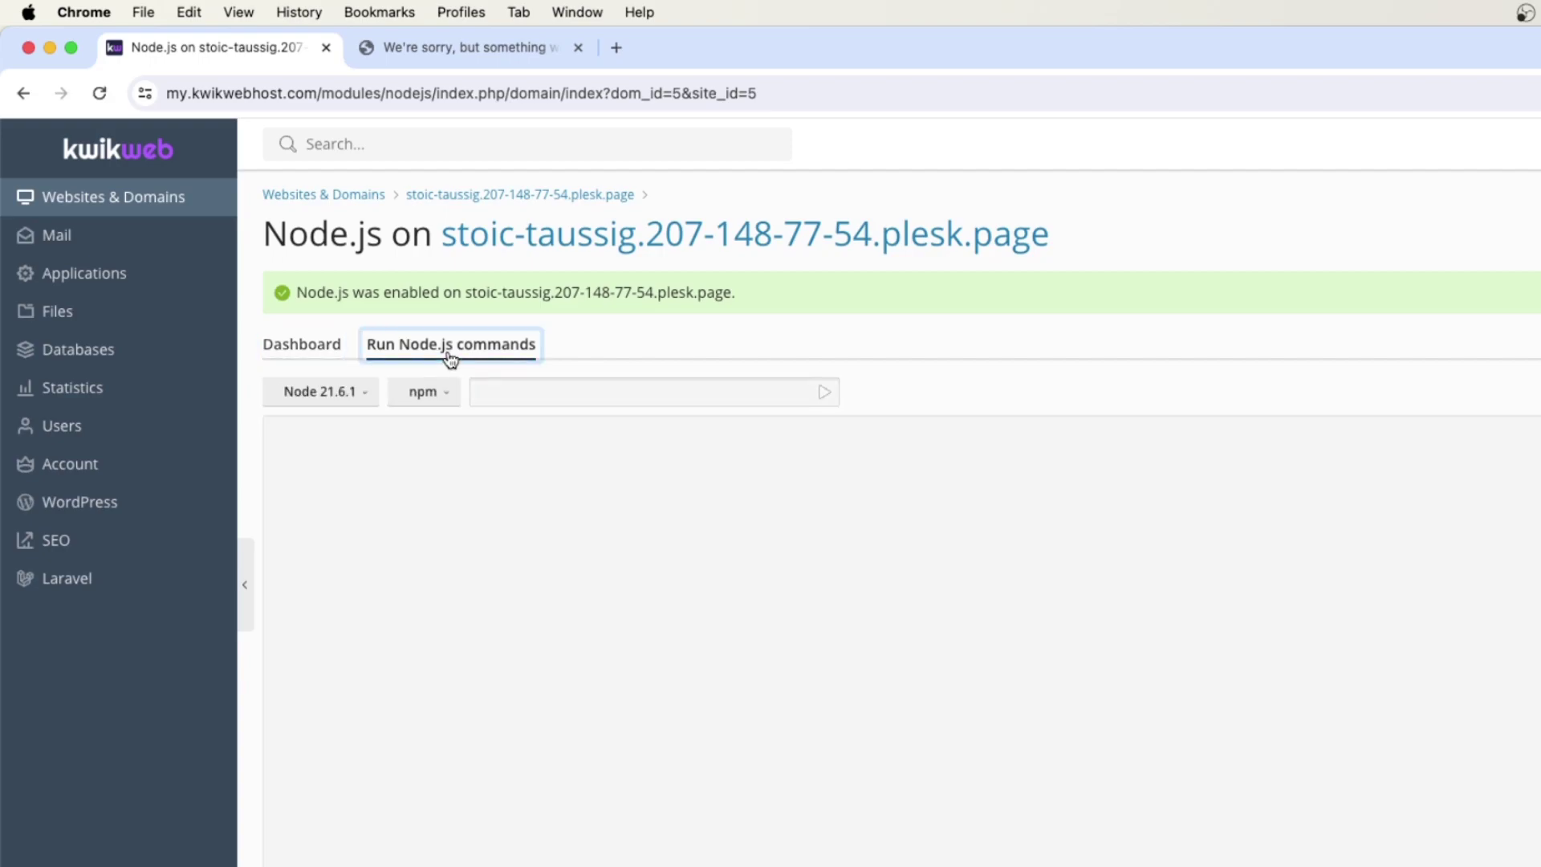
{"action": "left_click", "coordinate": [531, 393]}
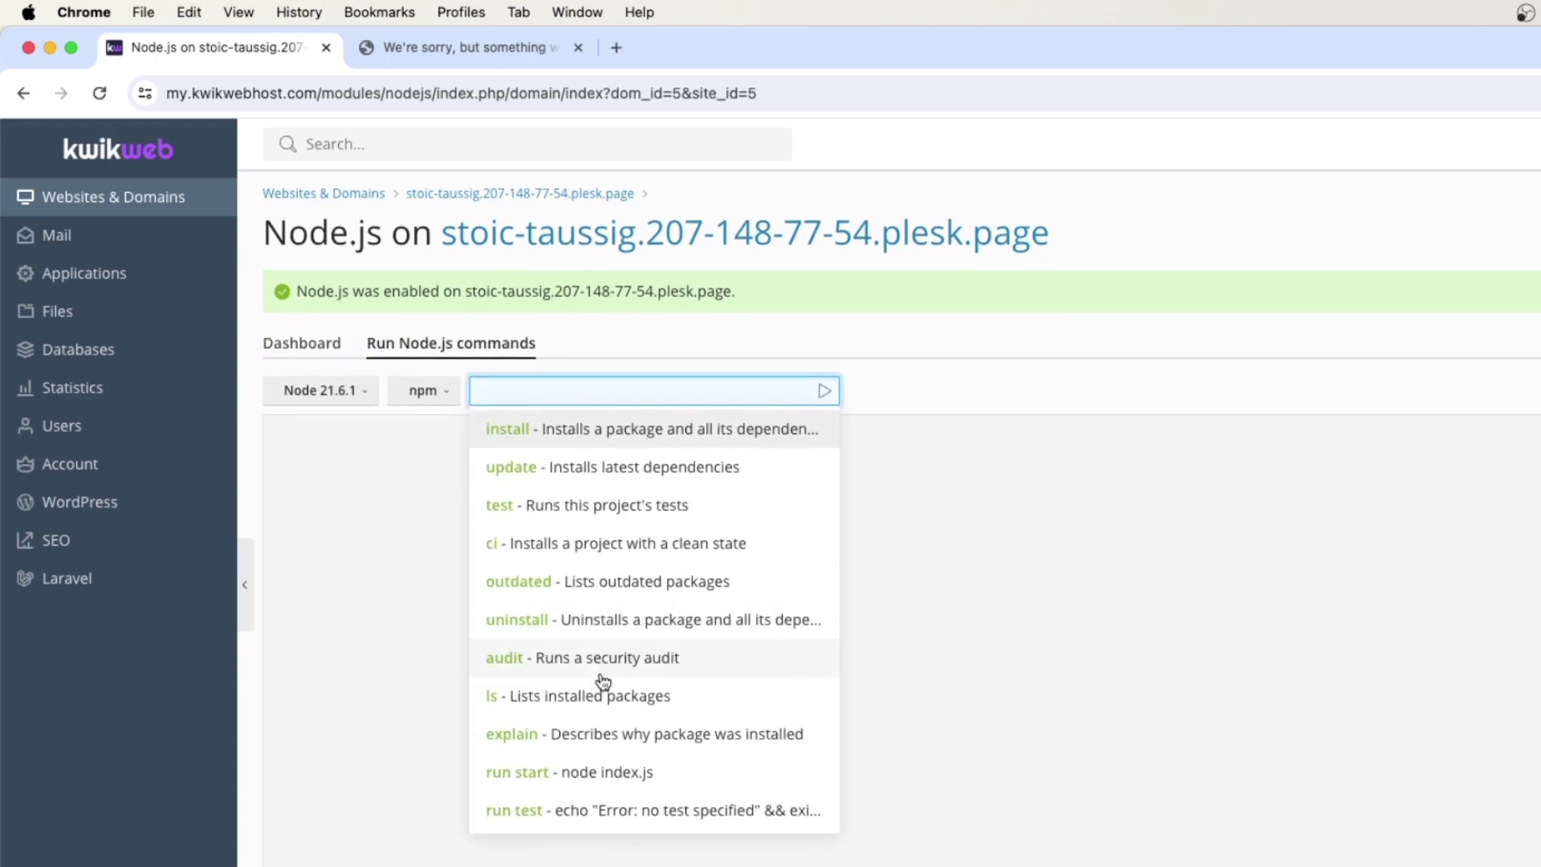
{"action": "left_click", "coordinate": [545, 773]}
{"action": "left_click", "coordinate": [822, 394]}
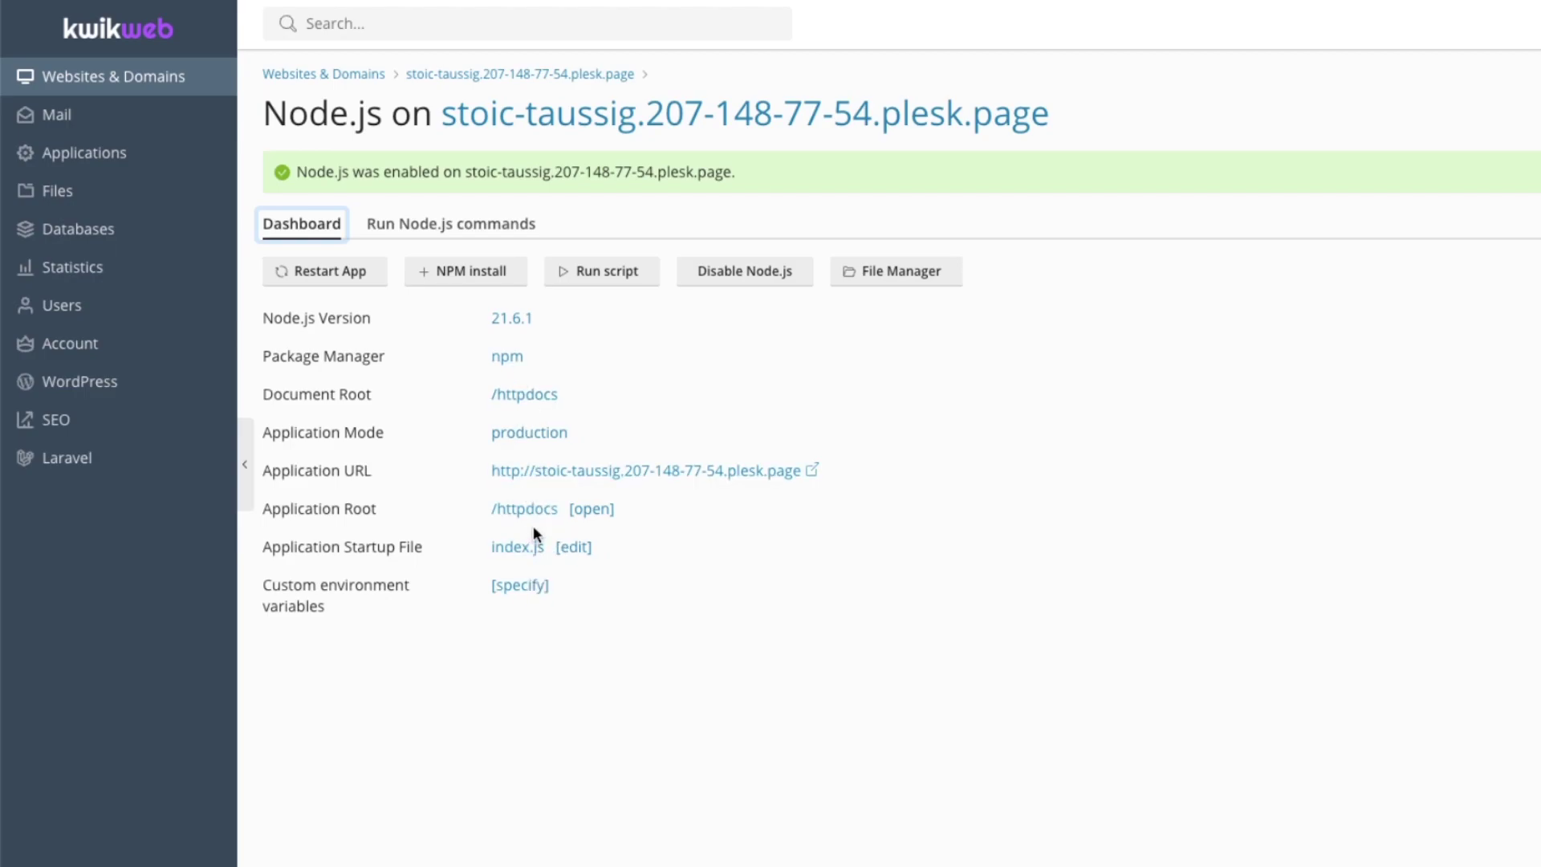
- Reload the stoic-taussig plesk.page site tab until it shows 'Hello, Plesk! This is my node.js app.'
{"action": "left_click", "coordinate": [493, 48]}
{"action": "left_click", "coordinate": [99, 92]}
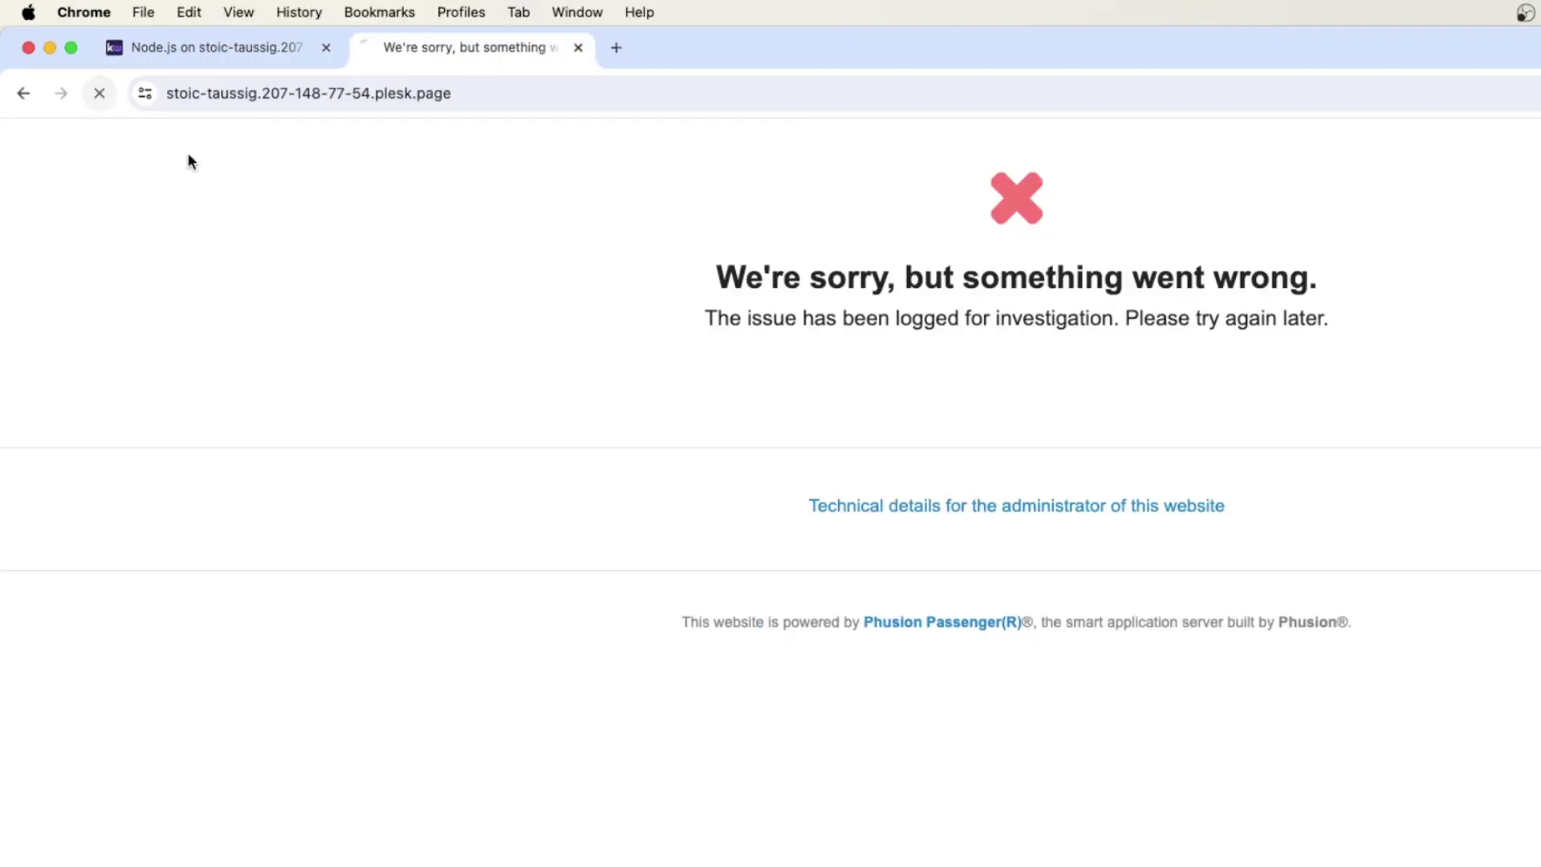
{"action": "triple_click", "coordinate": [263, 142]}
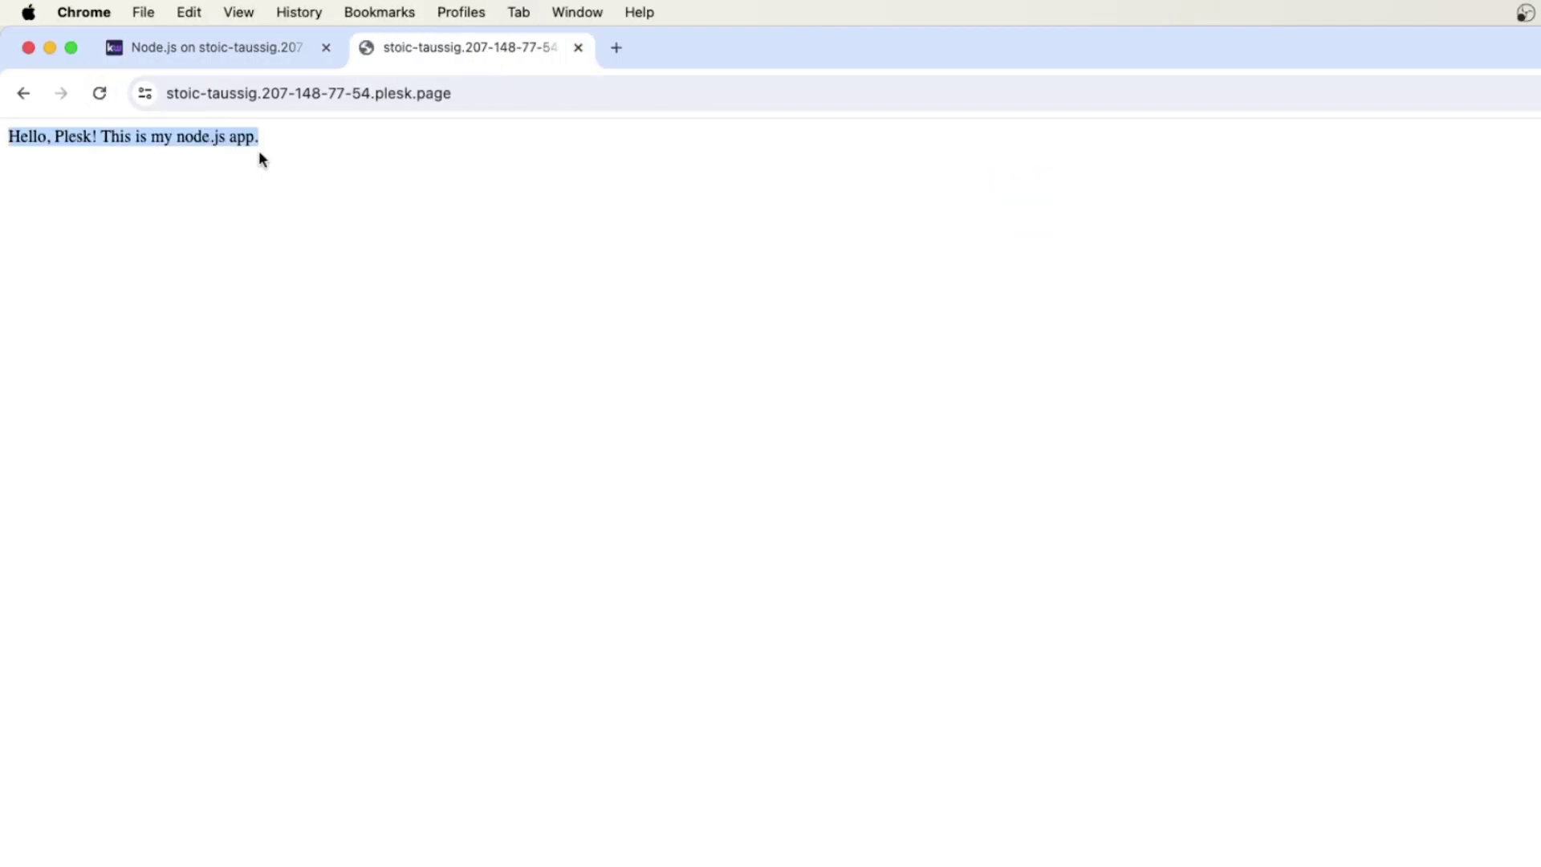
{"action": "left_click", "coordinate": [378, 93]}
{"action": "left_click", "coordinate": [97, 94]}
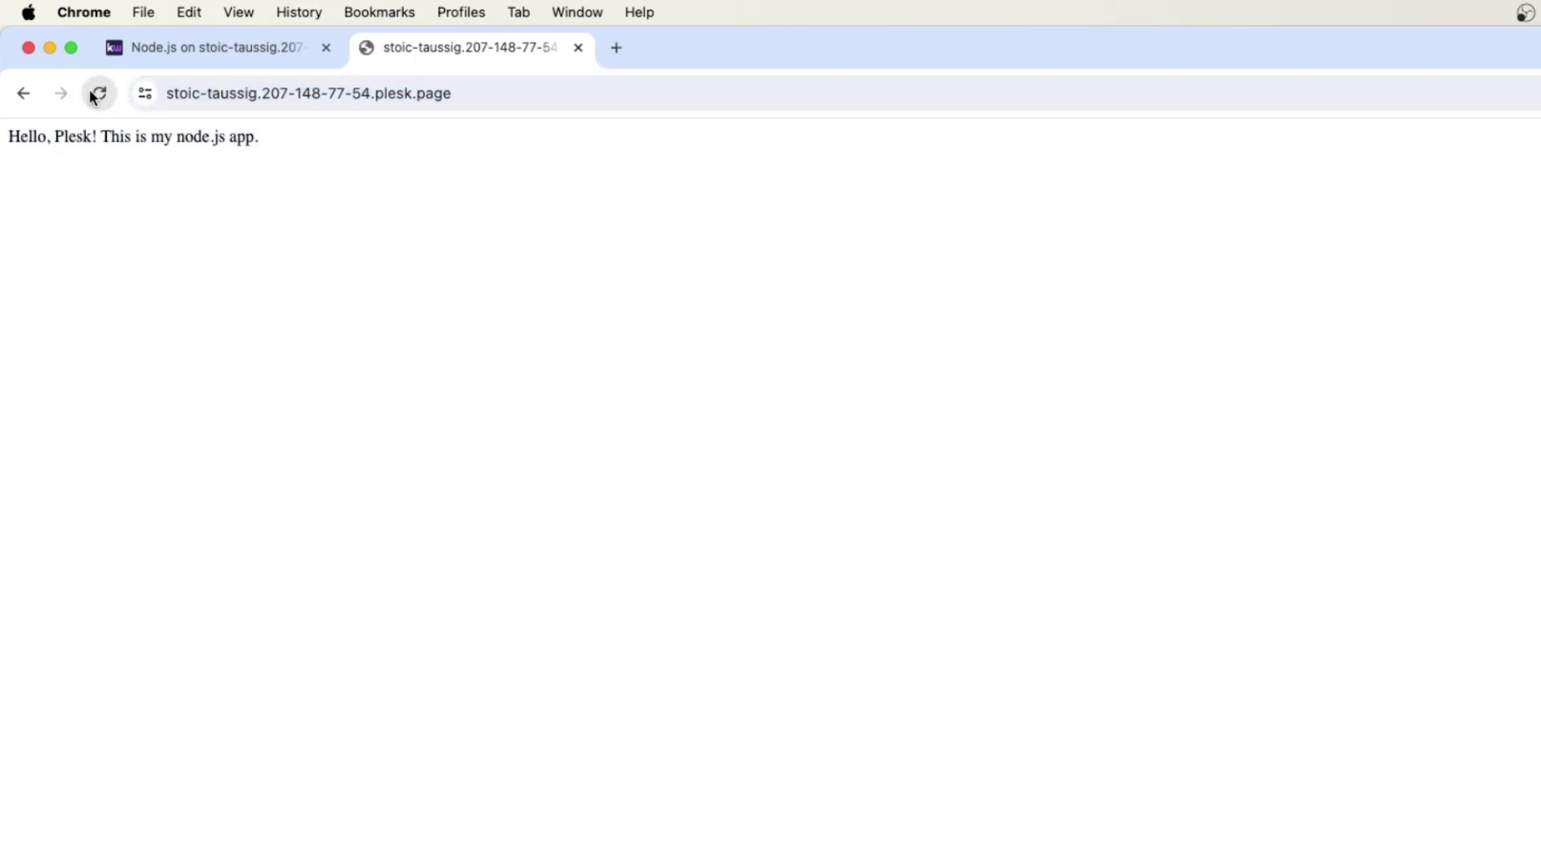
{"action": "left_click", "coordinate": [93, 96]}
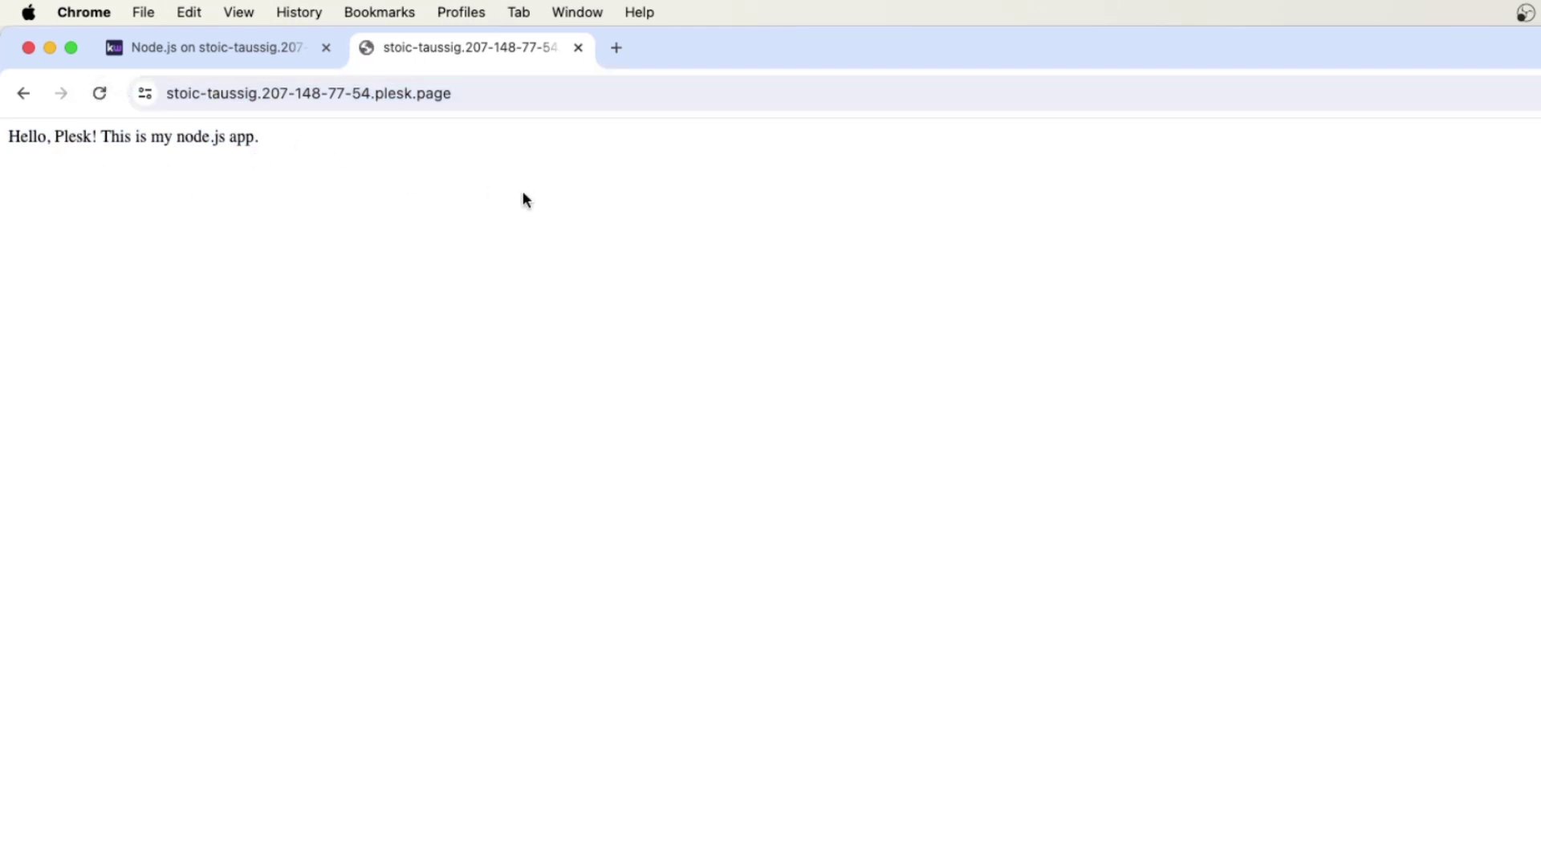